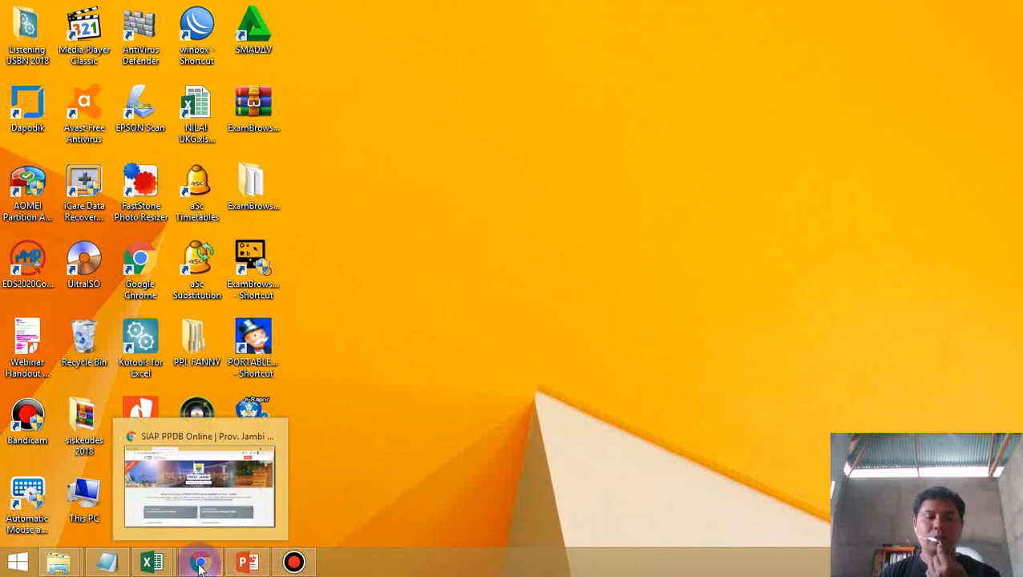
- Restore the Chrome window showing the Jambi SIAP PPDB Online demo site
click(240, 464)
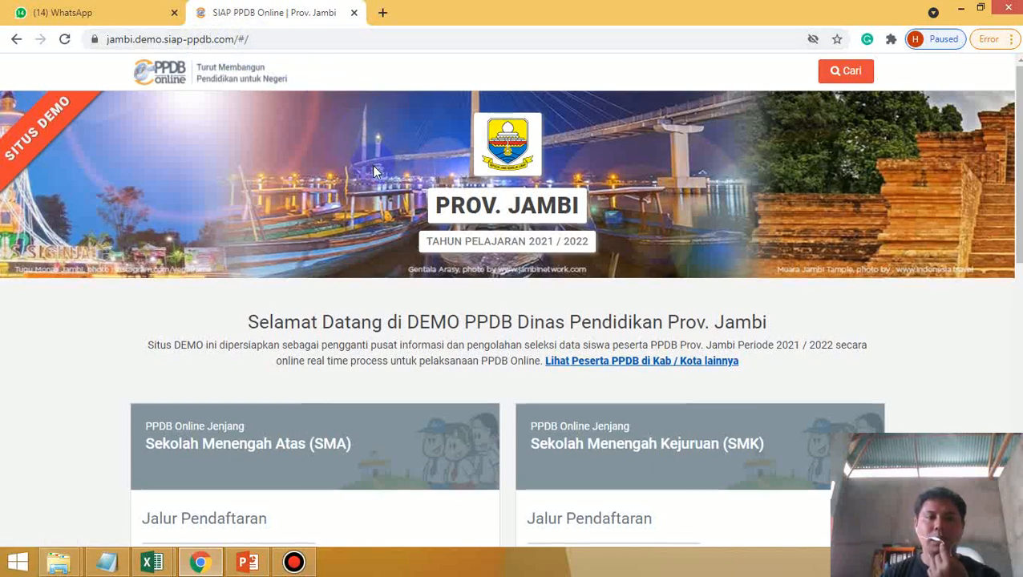
- Open the SMA Zonasi / Reguler path from the homepage's Jalur Pendaftaran list
scroll(373, 165, down, 3)
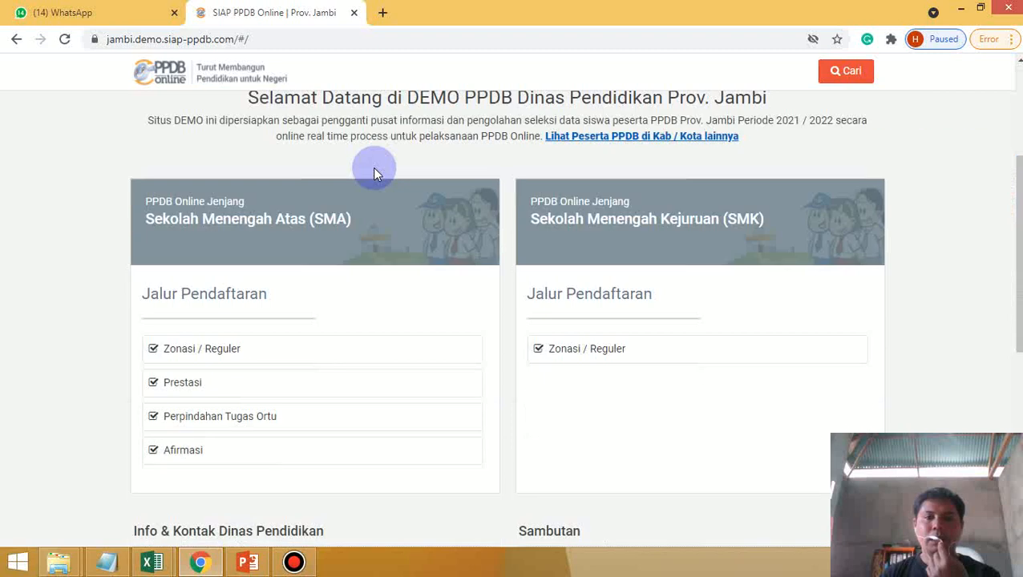
scroll(372, 167, up, 2)
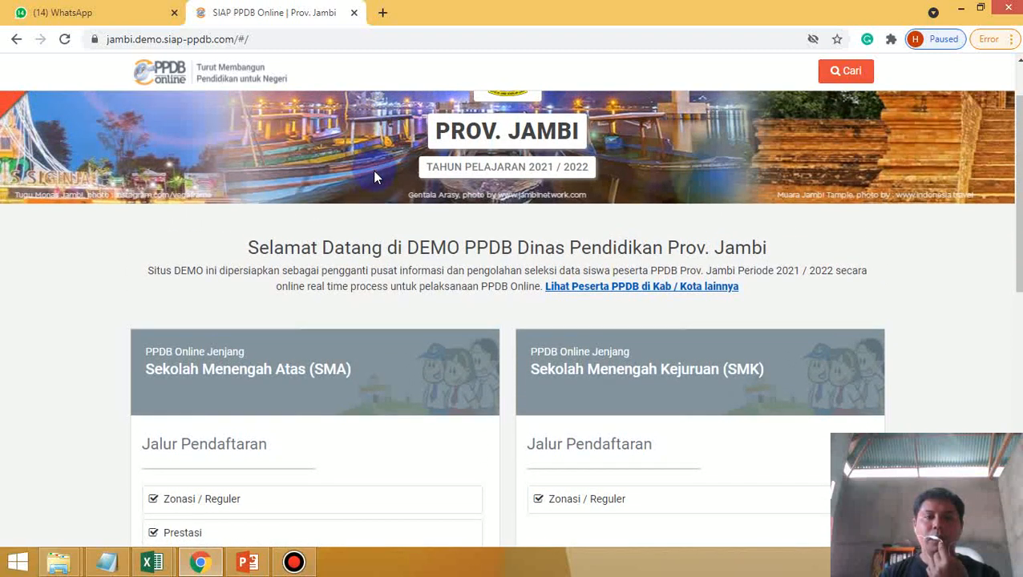
scroll(374, 178, down, 3)
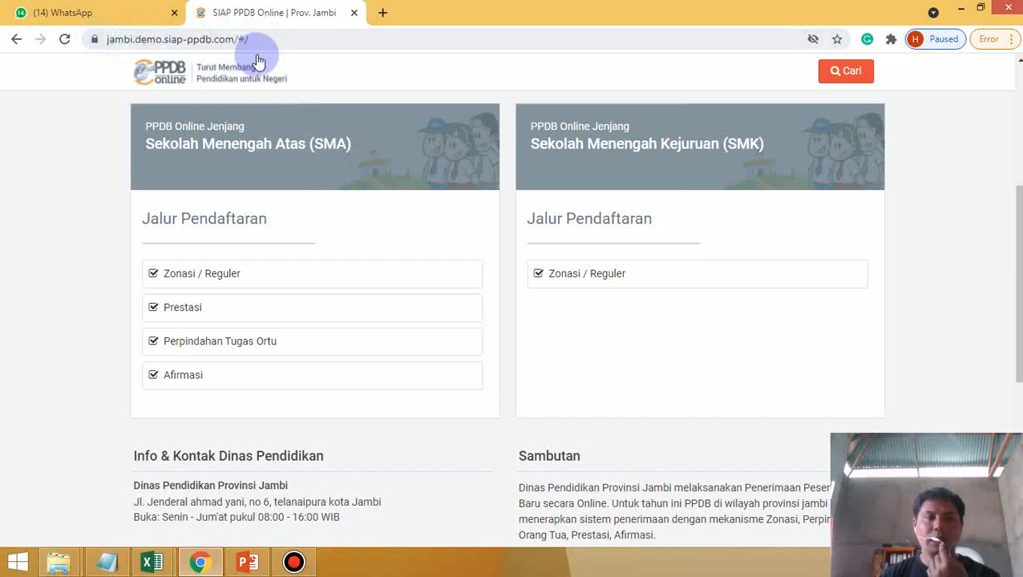
scroll(349, 149, up, 1)
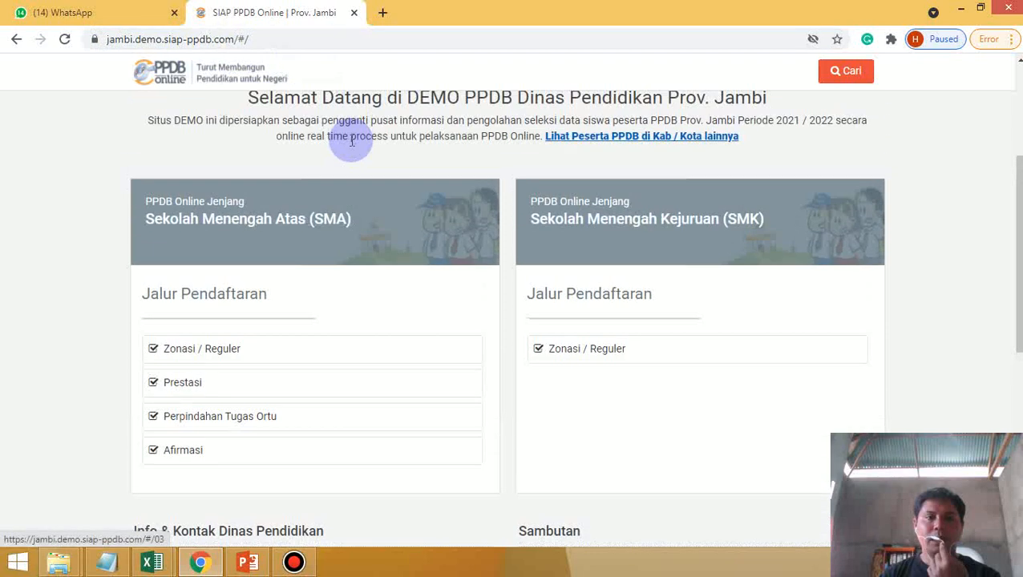
scroll(349, 140, up, 1)
scroll(343, 147, down, 1)
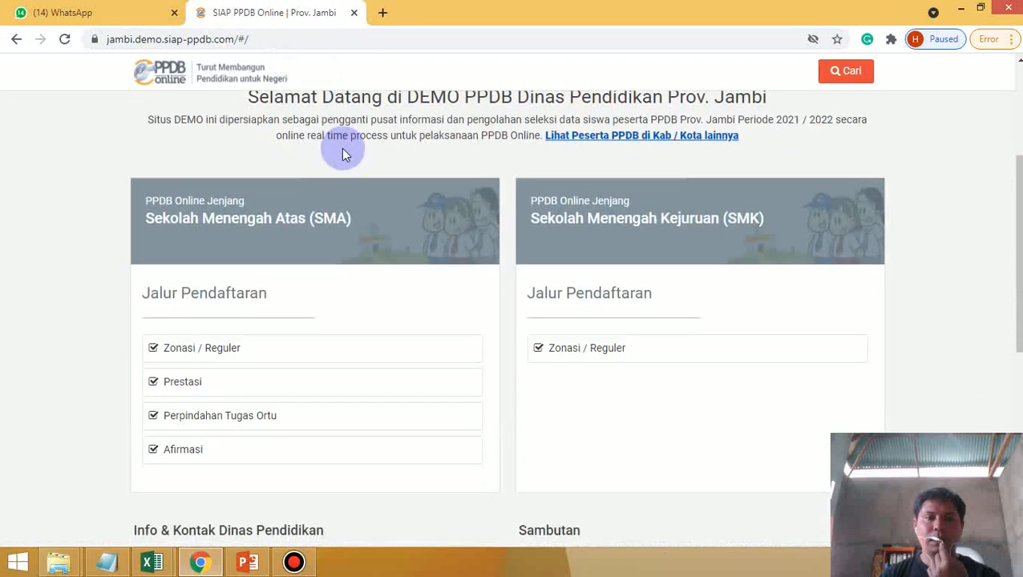
scroll(342, 147, down, 1)
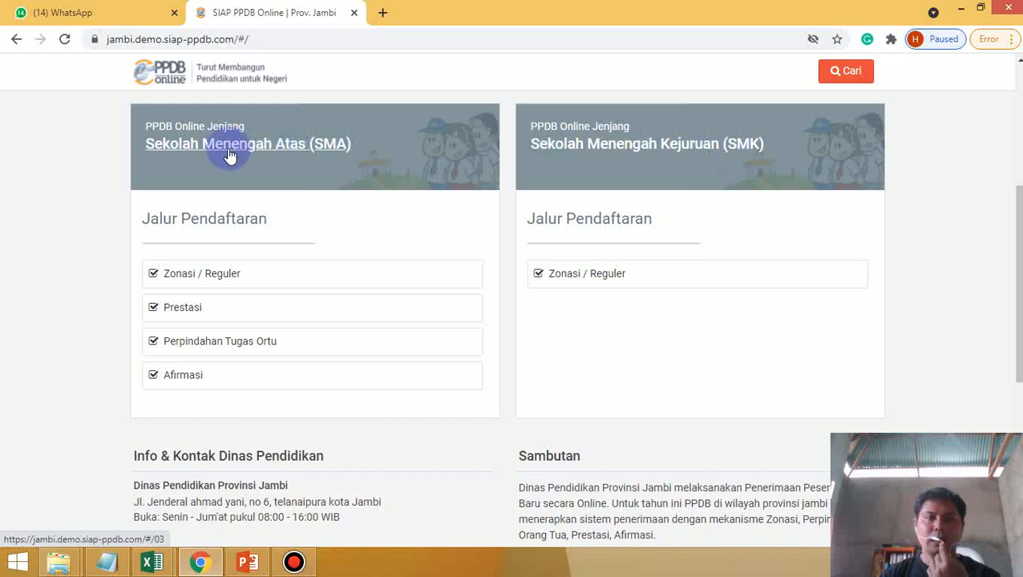
scroll(237, 157, down, 1)
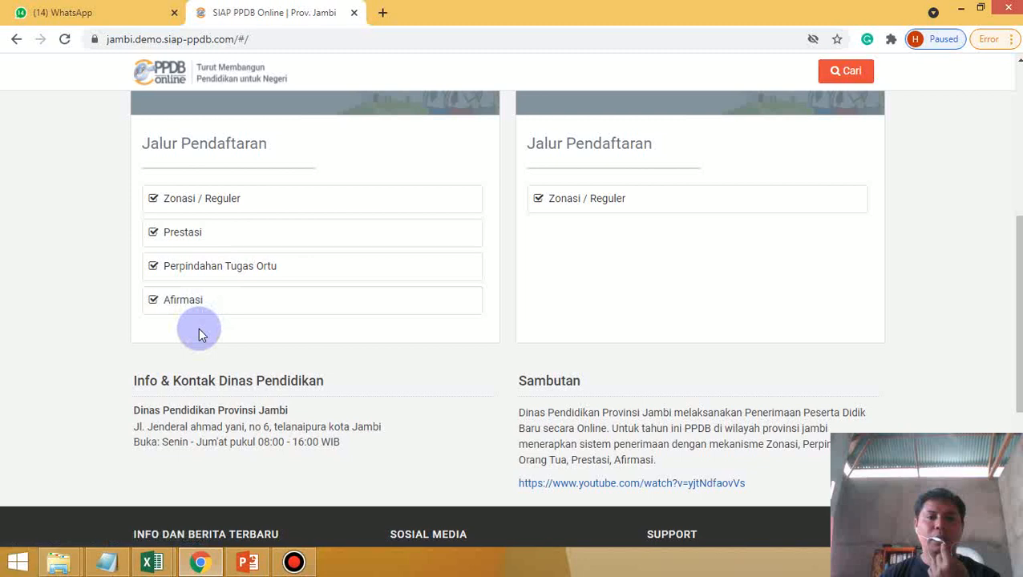
click(224, 202)
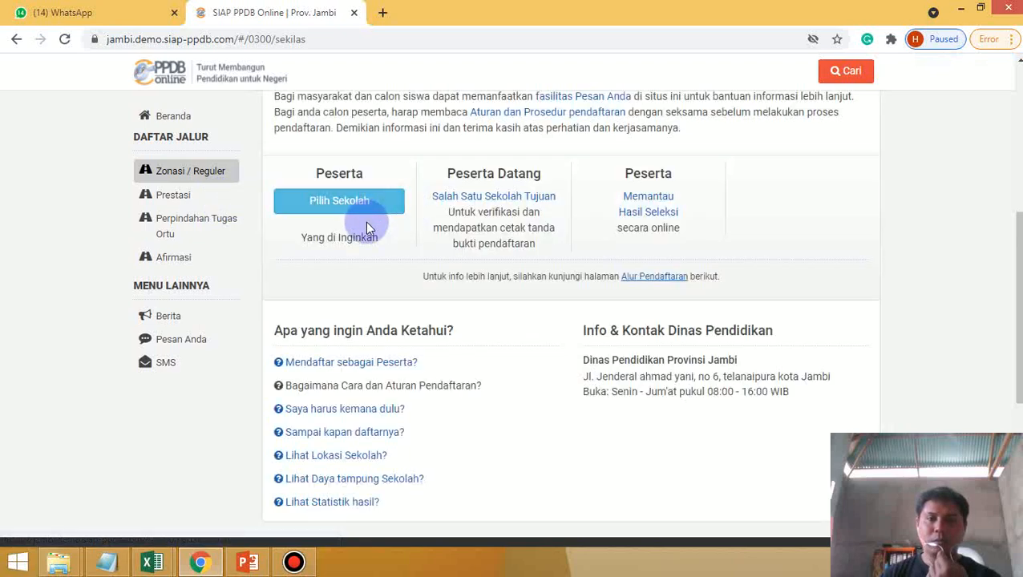
- Go to Daftar for Zonasi / Reguler and bring up the empty Pendaftaran Online form
scroll(403, 222, up, 3)
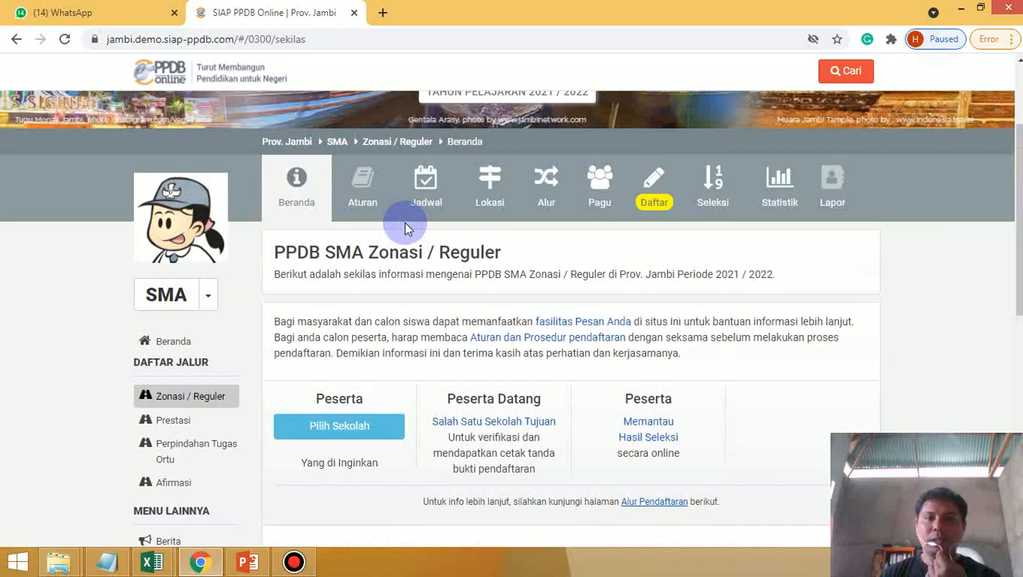
scroll(441, 219, up, 1)
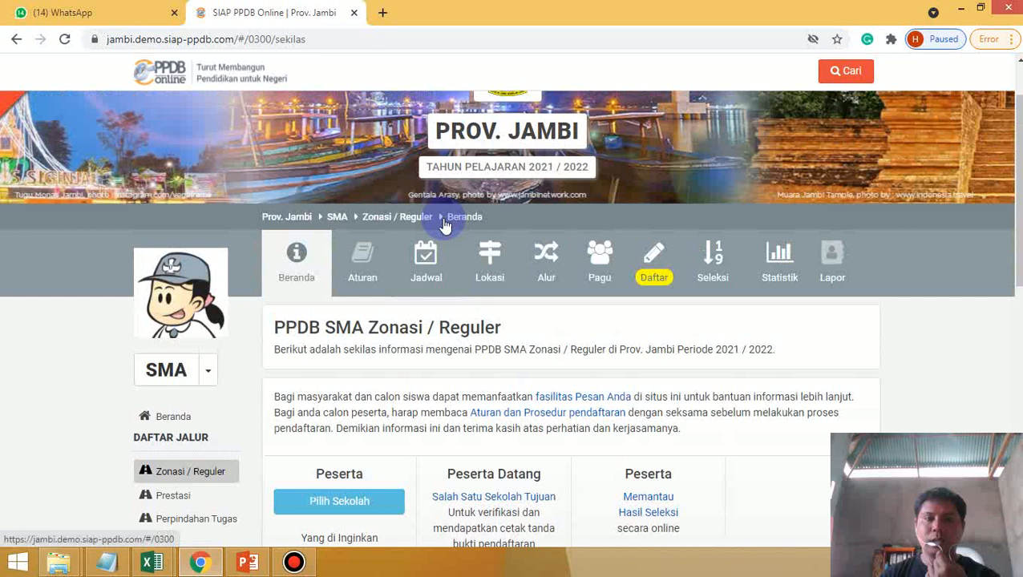
scroll(425, 225, down, 1)
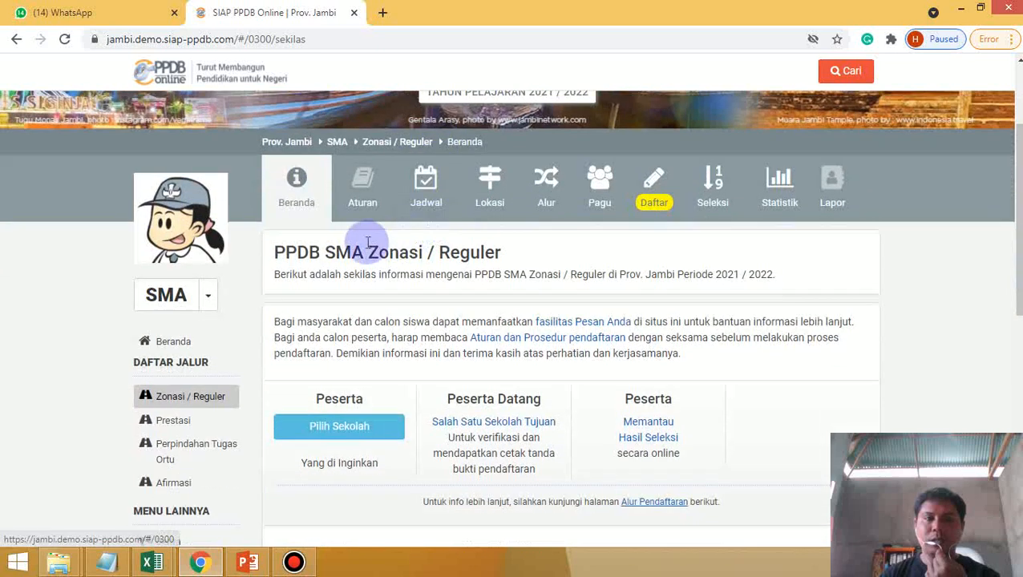
click(654, 183)
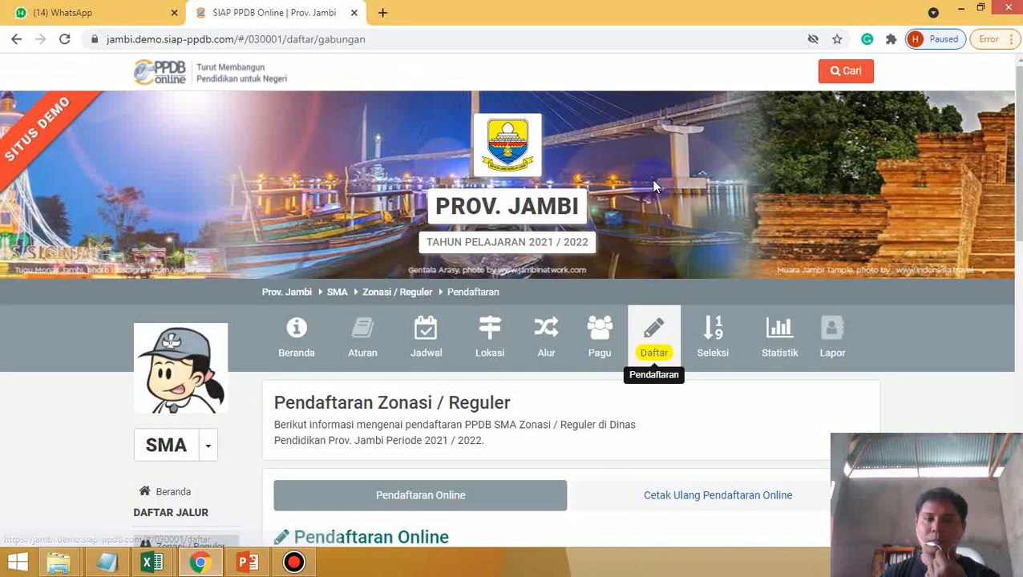
scroll(639, 202, down, 4)
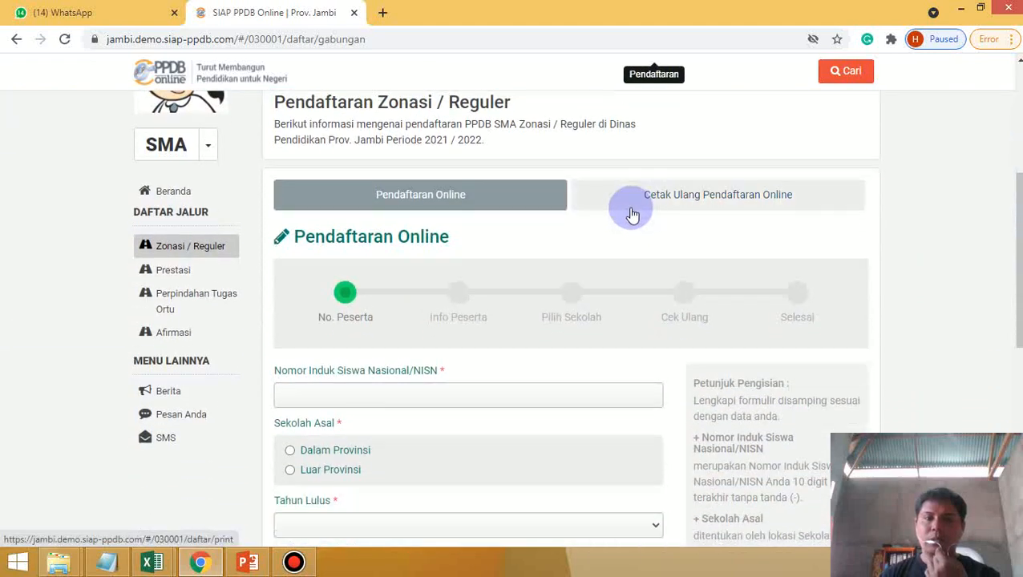
scroll(629, 213, down, 1)
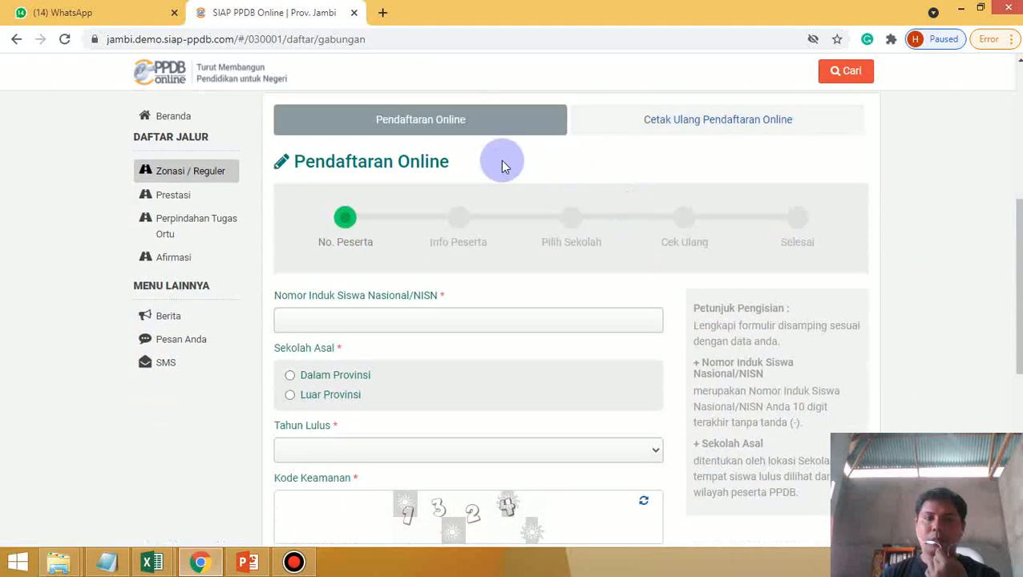
scroll(607, 204, down, 4)
scroll(604, 206, up, 2)
scroll(605, 207, up, 2)
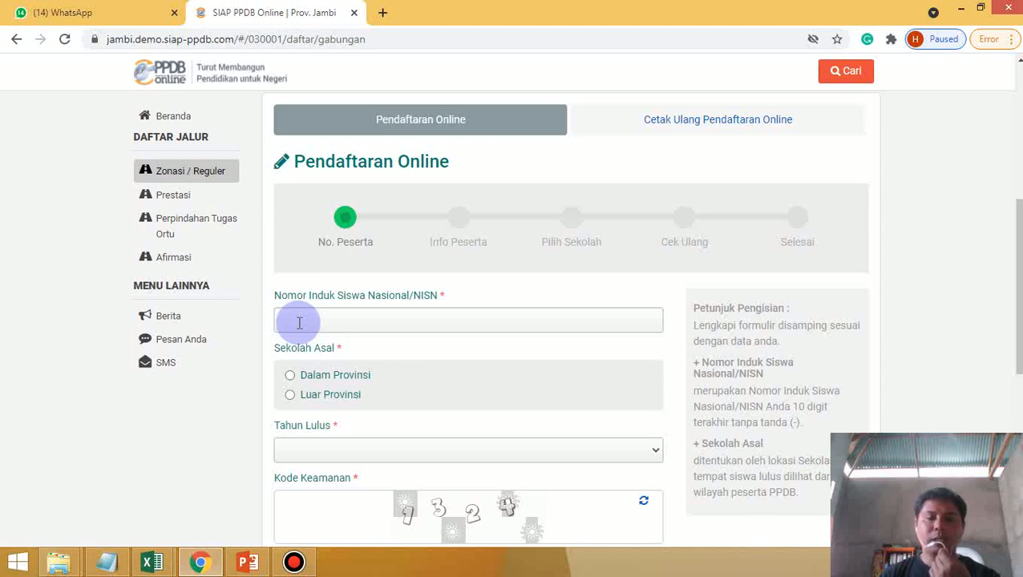
- Load nisn.data.kemdikbud.go.id in a new tab, then return to the PPDB form tab
click(382, 13)
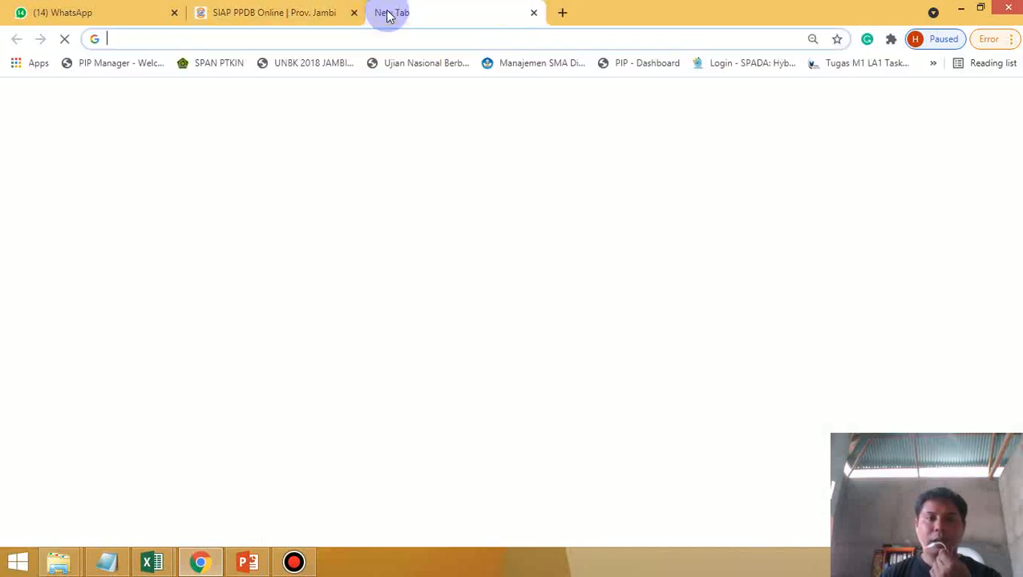
text(nisn.data.kemdikbud.go.id)
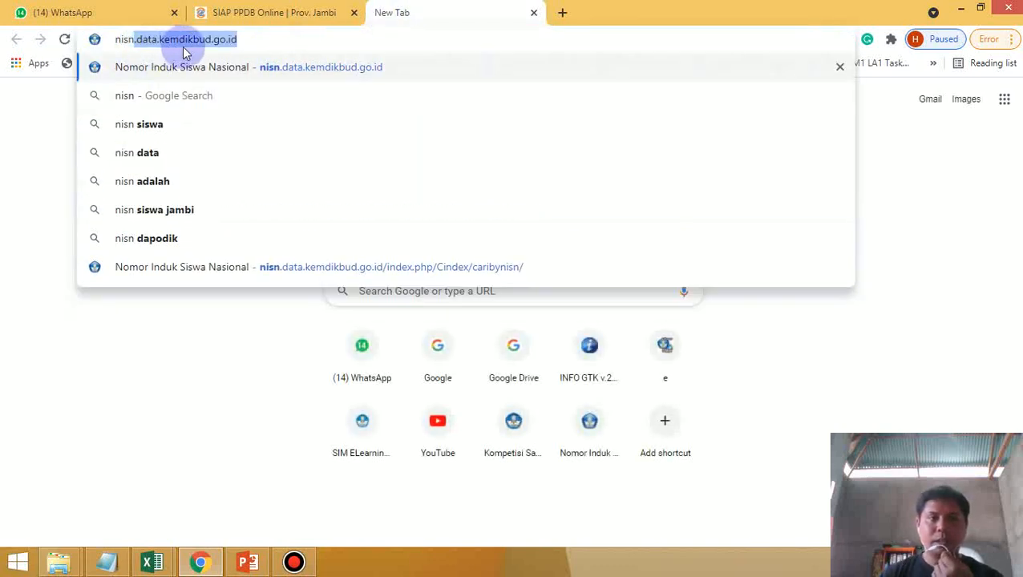
click(254, 39)
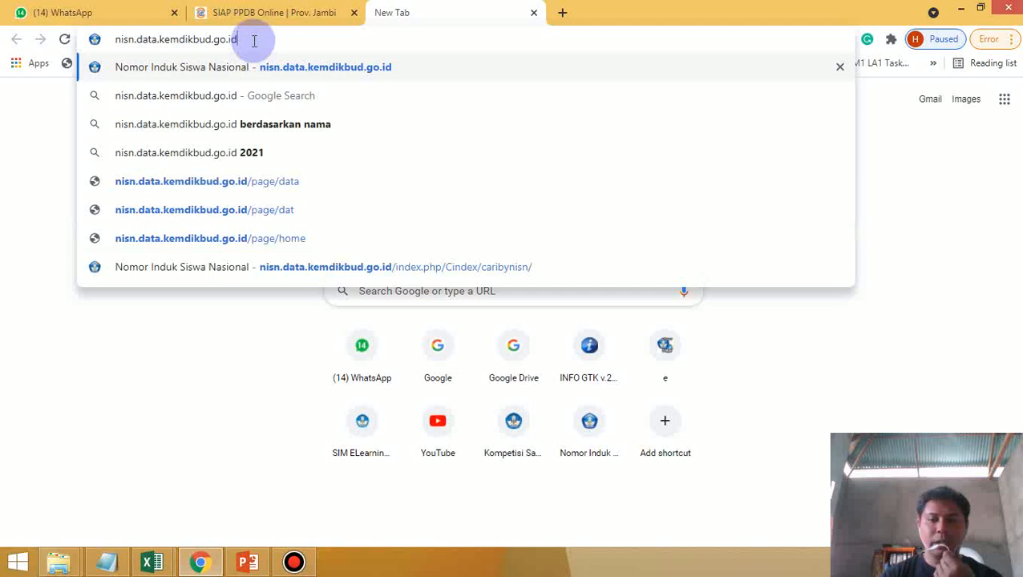
key(Return)
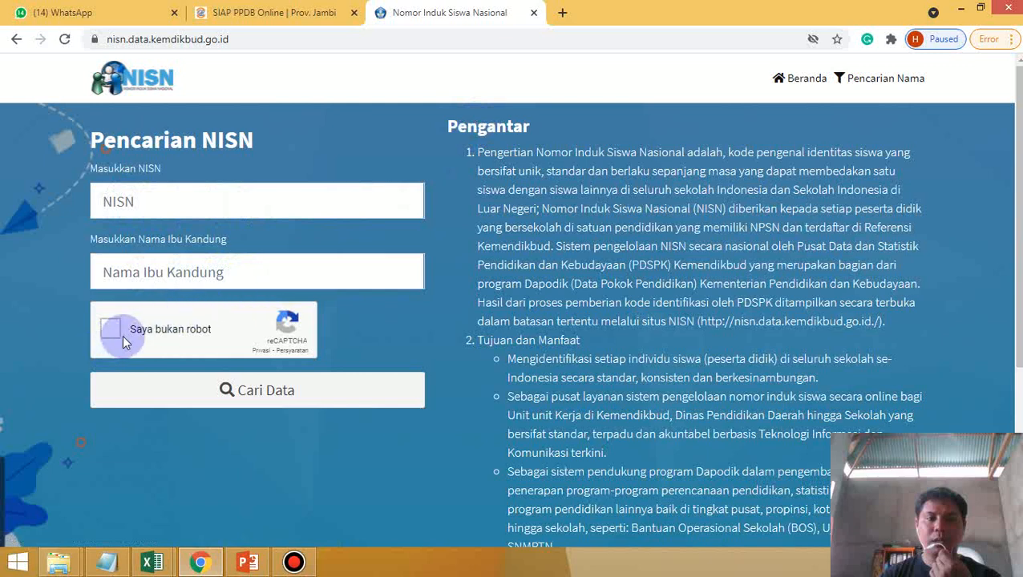
click(245, 9)
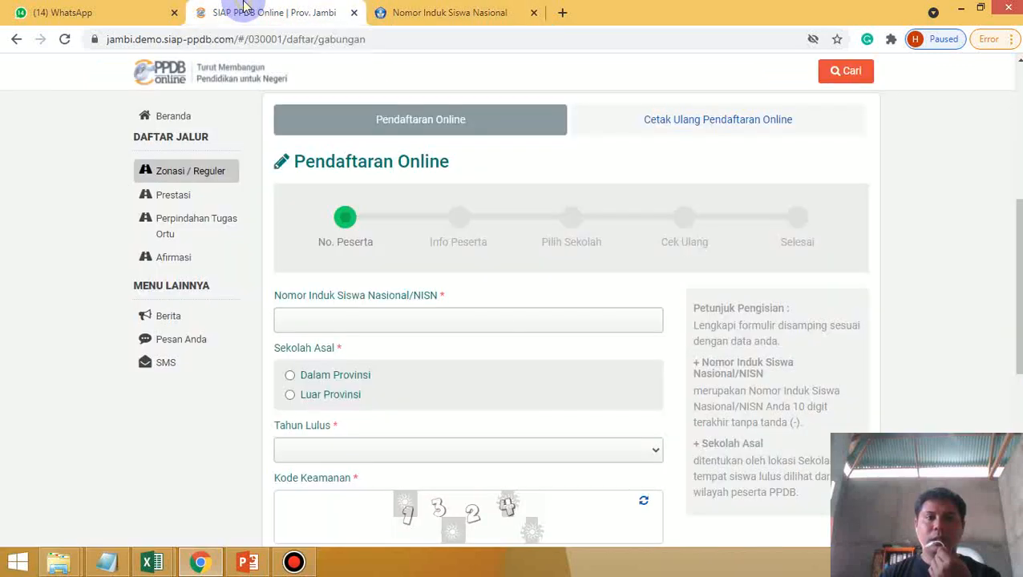
- Fill NISN with the saved number, choose Dalam Provinsi, and set graduation year 2020
click(355, 320)
click(321, 353)
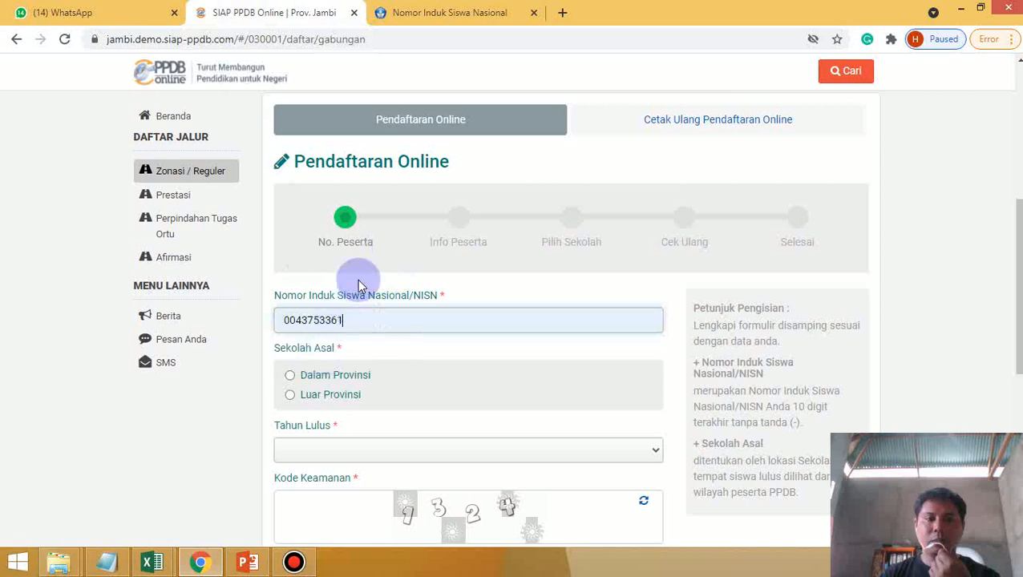
scroll(376, 258, down, 1)
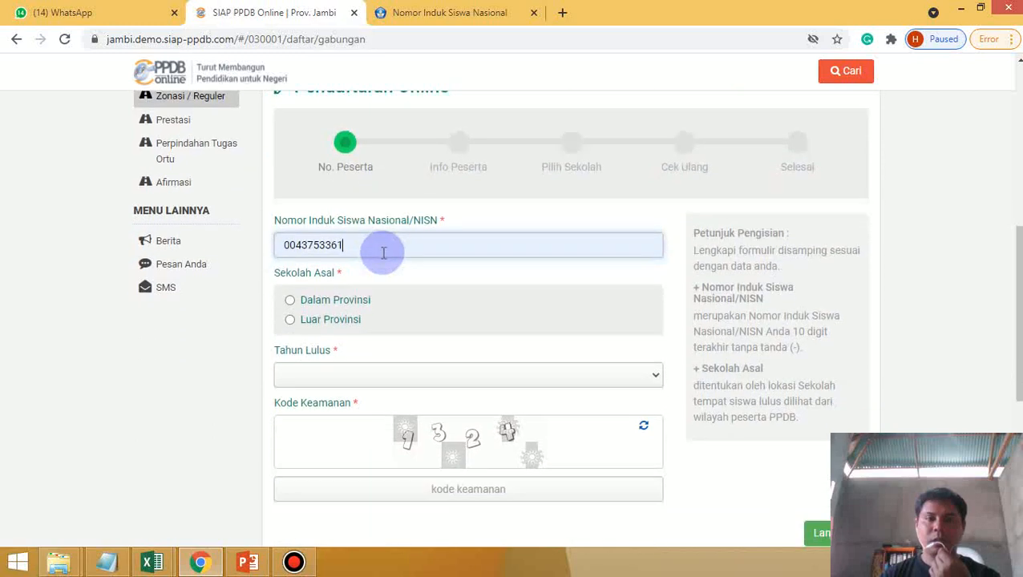
scroll(379, 251, down, 1)
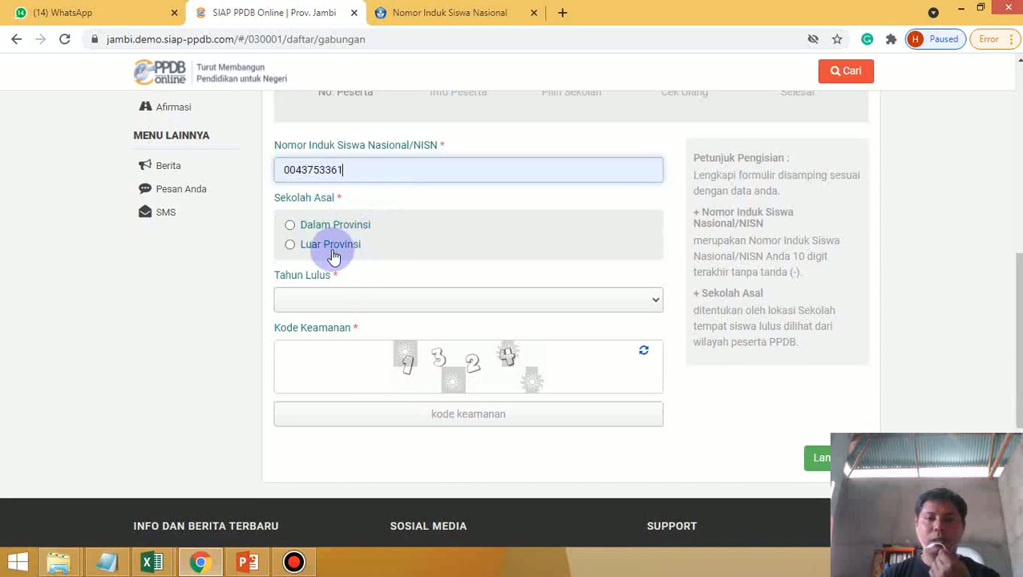
click(290, 227)
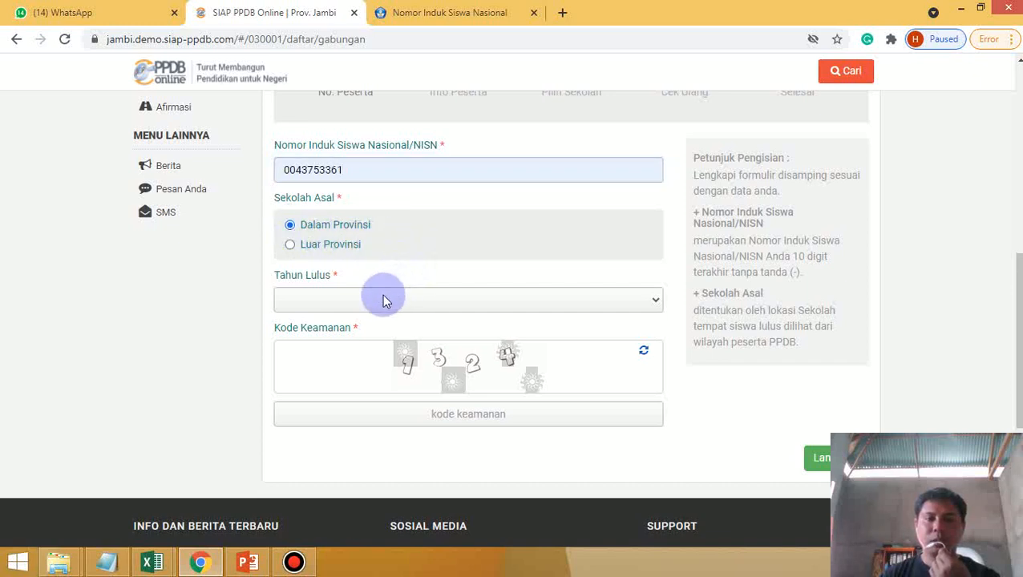
click(358, 300)
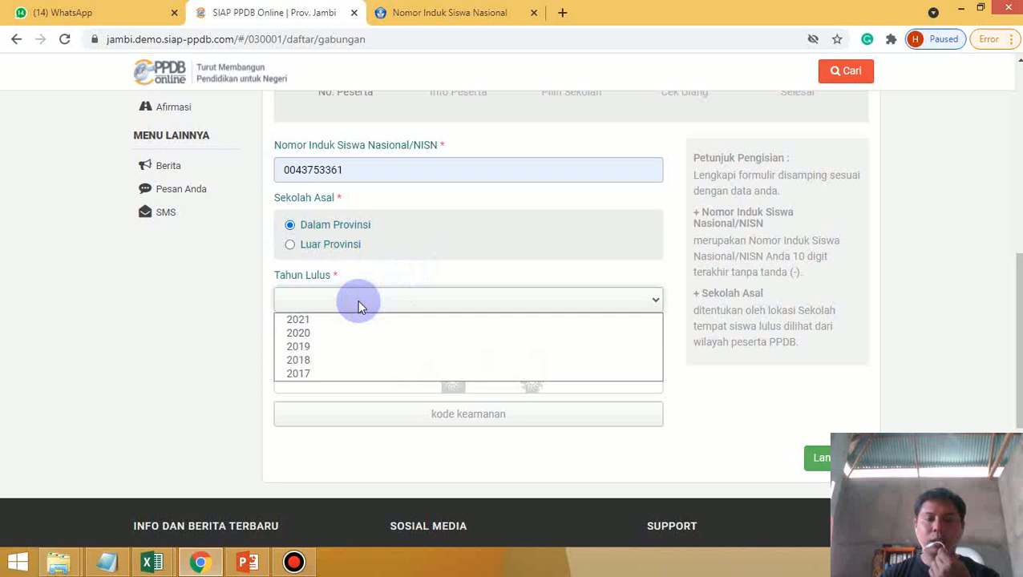
click(332, 335)
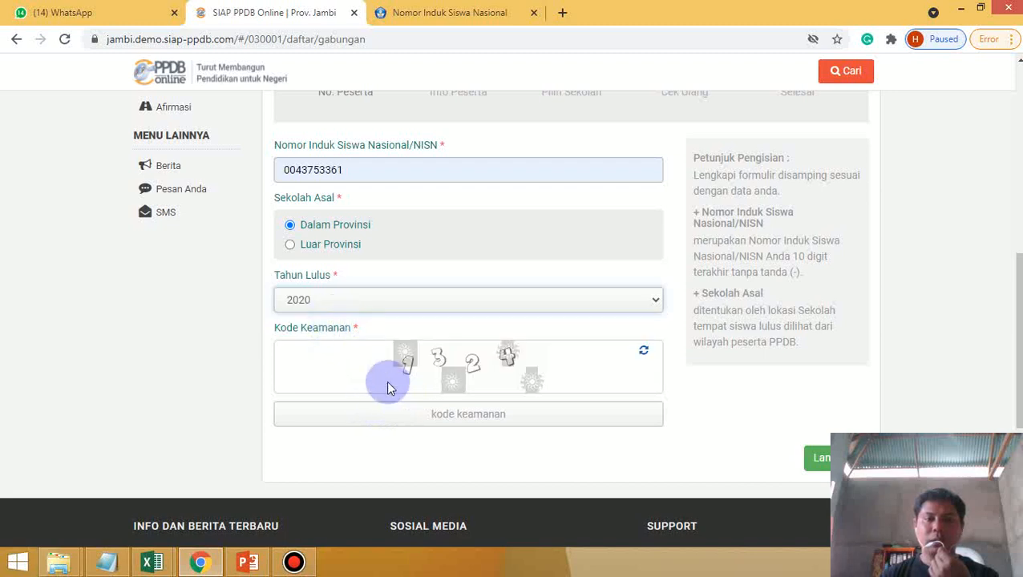
- Enter security code 132 and continue to the Biodata Siswa form
click(407, 415)
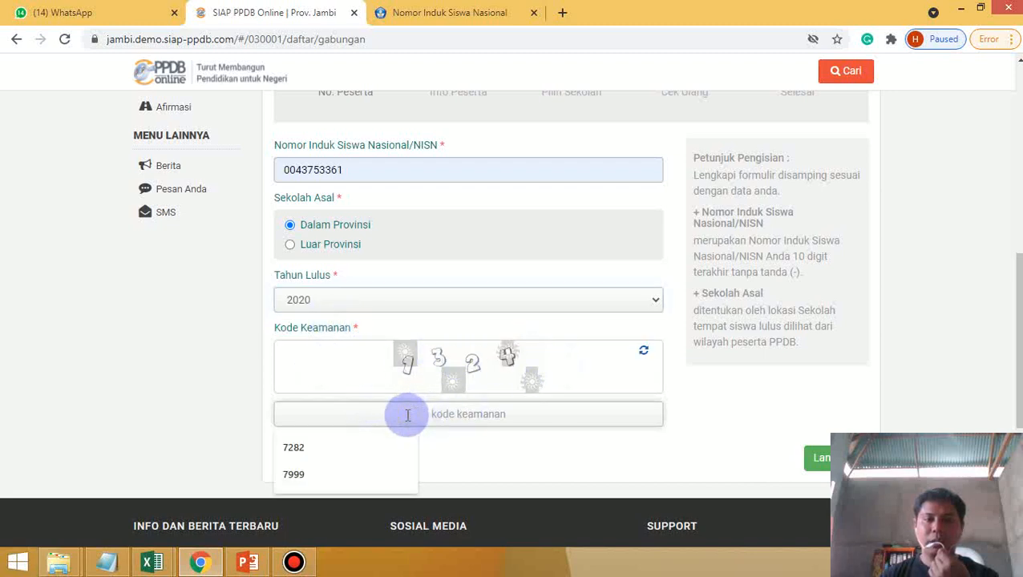
text(1)
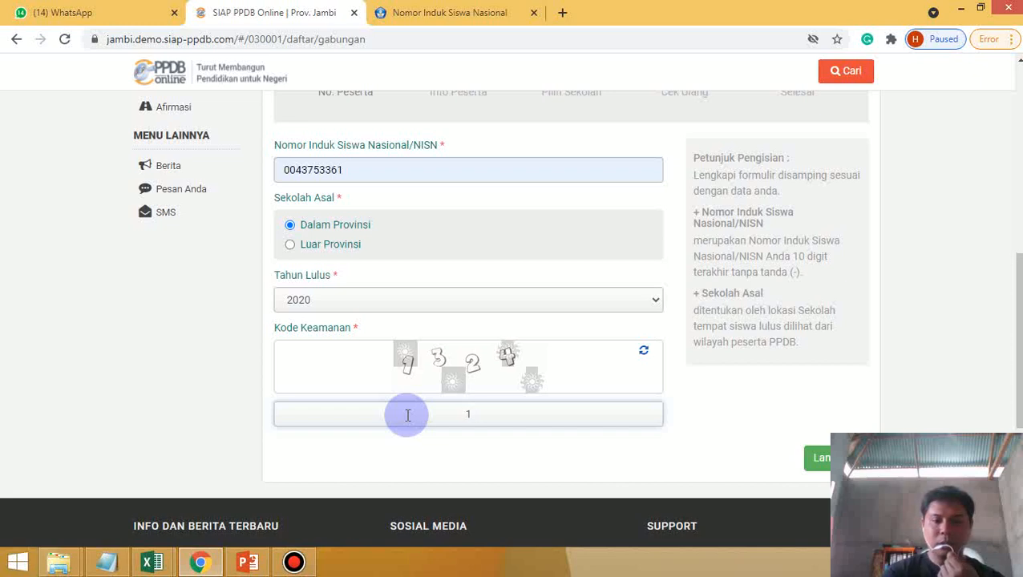
text(324)
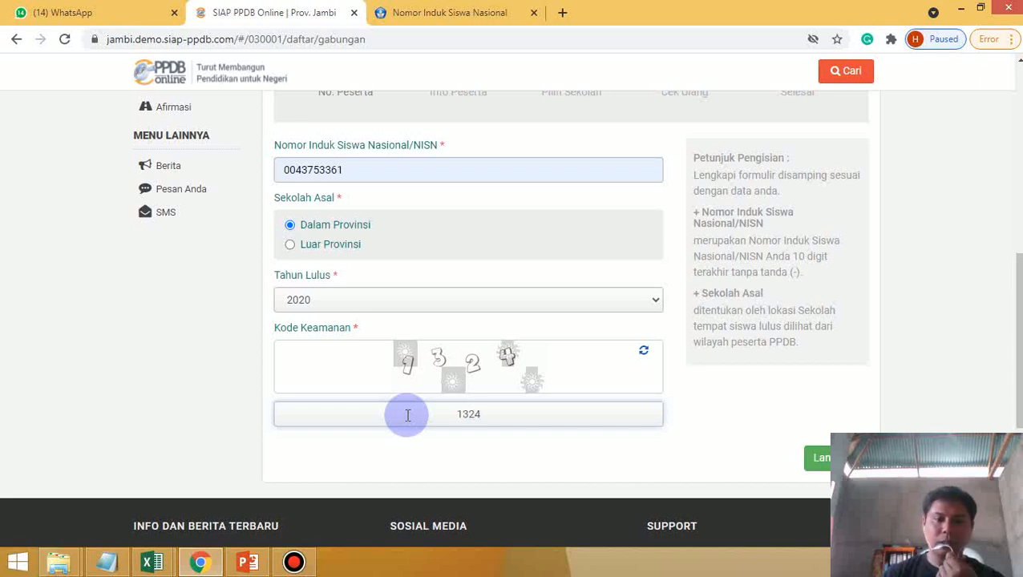
scroll(473, 391, down, 2)
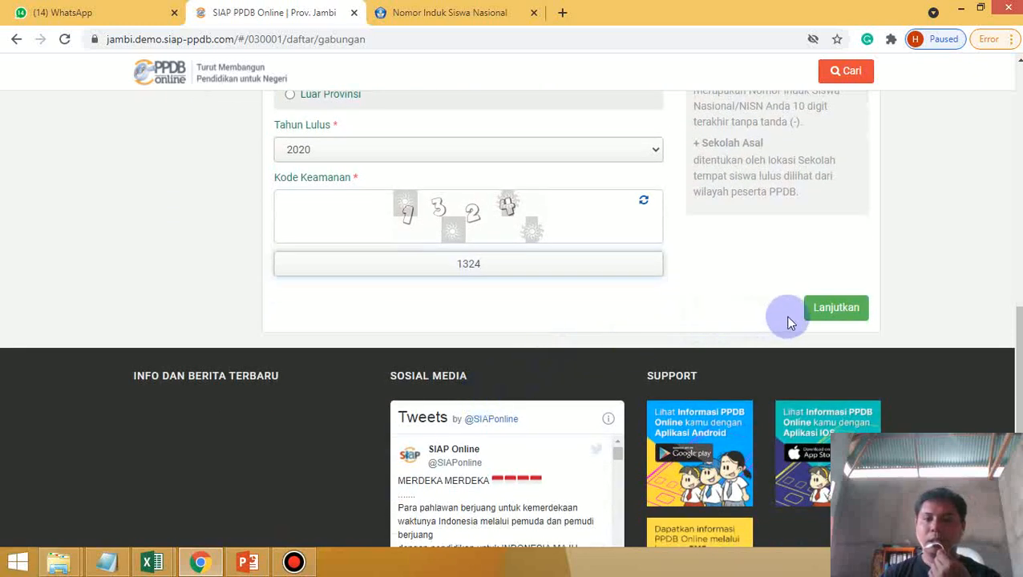
click(833, 309)
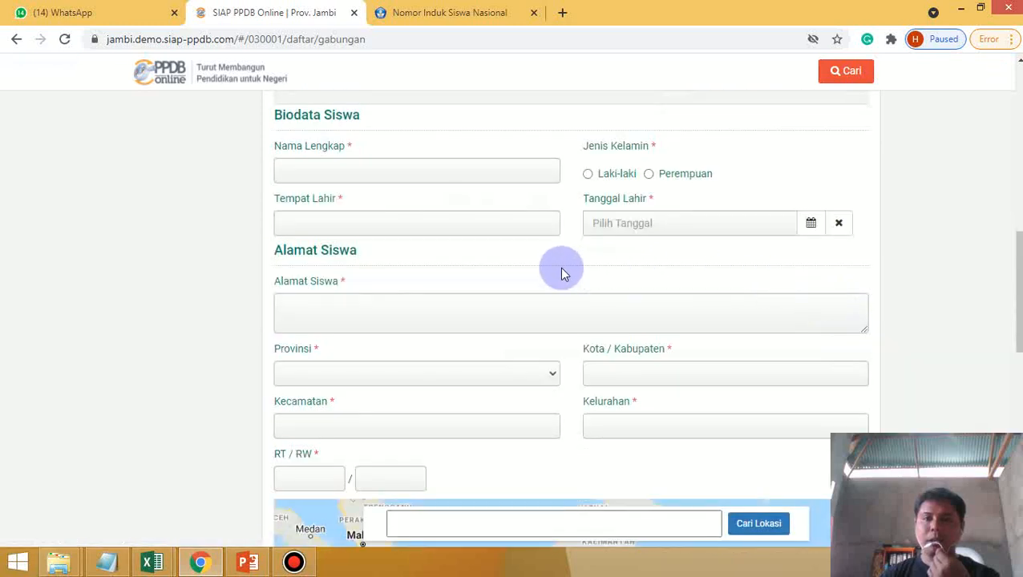
scroll(560, 267, up, 1)
scroll(563, 267, up, 1)
scroll(553, 264, up, 2)
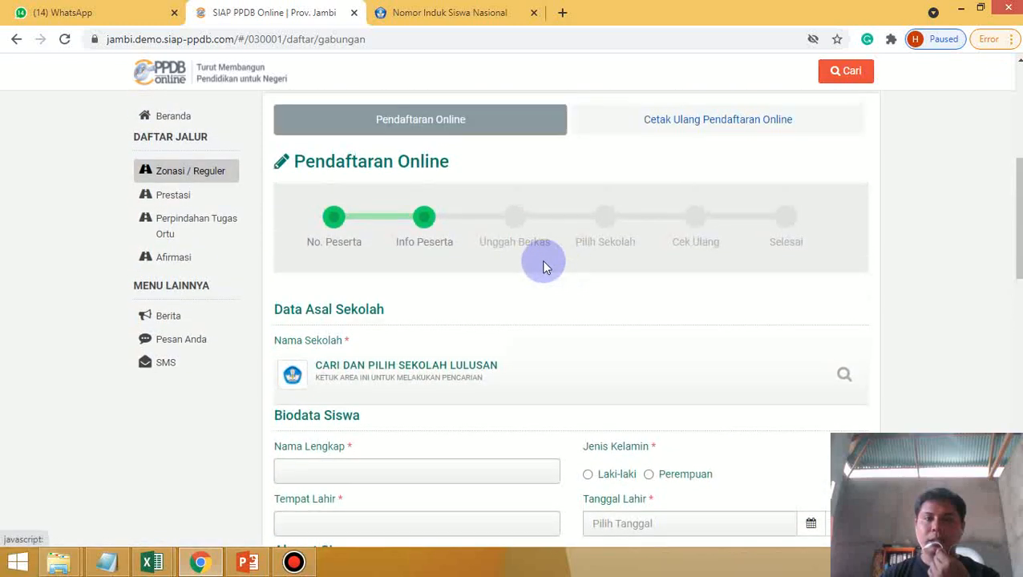
scroll(425, 240, down, 1)
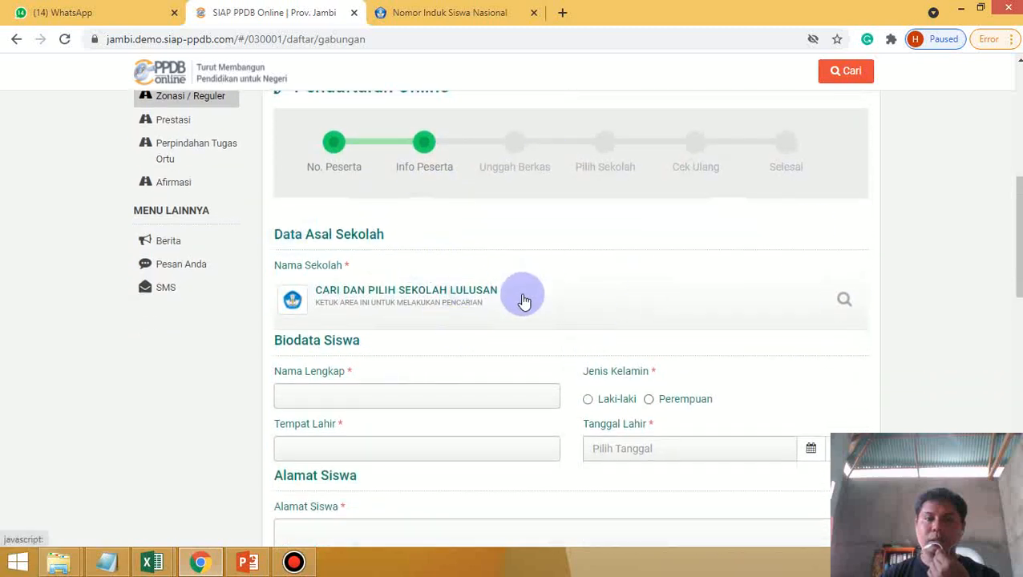
scroll(533, 295, down, 3)
scroll(431, 247, down, 1)
scroll(535, 299, down, 4)
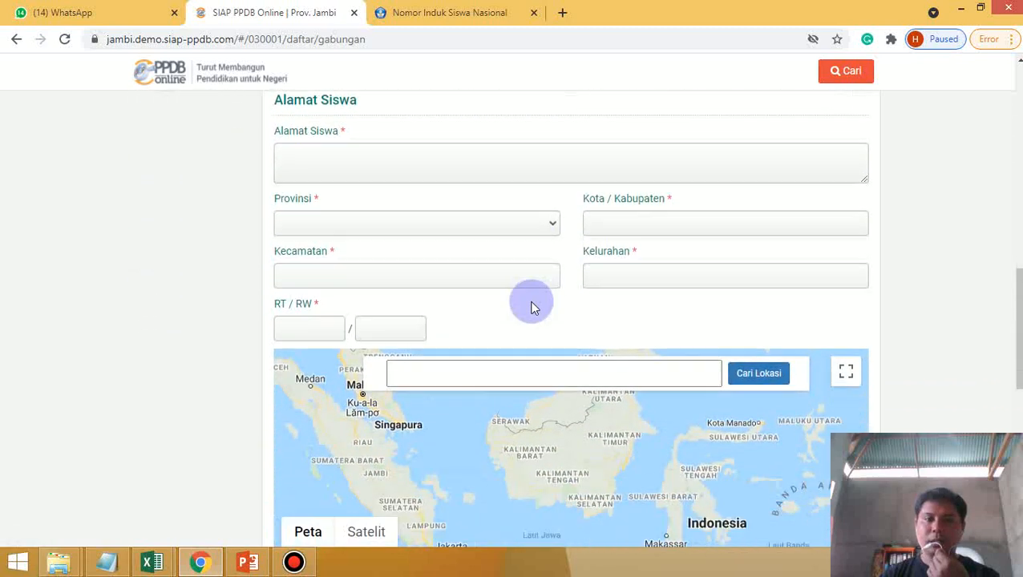
scroll(525, 315, down, 4)
scroll(586, 365, up, 7)
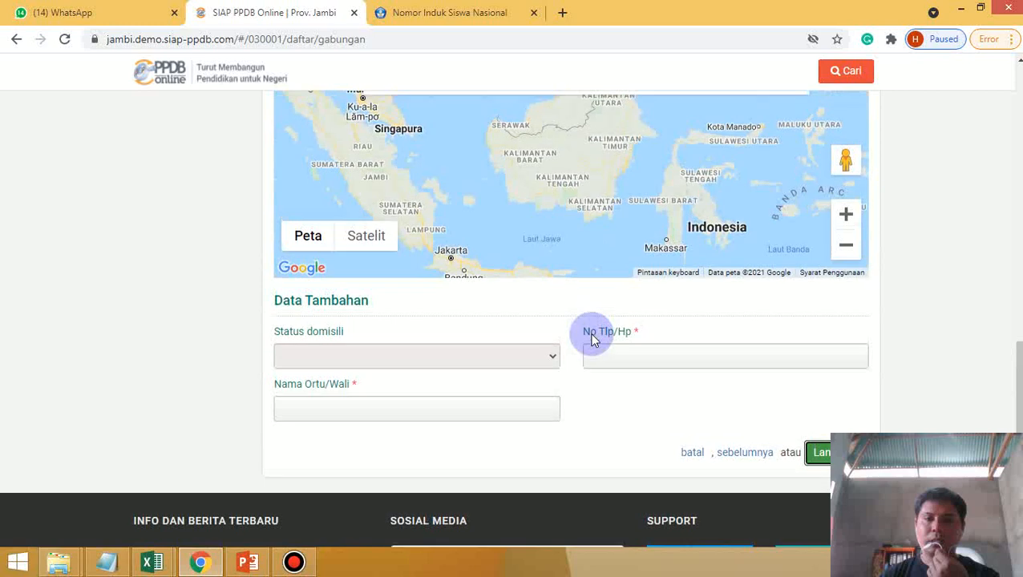
scroll(589, 343, up, 5)
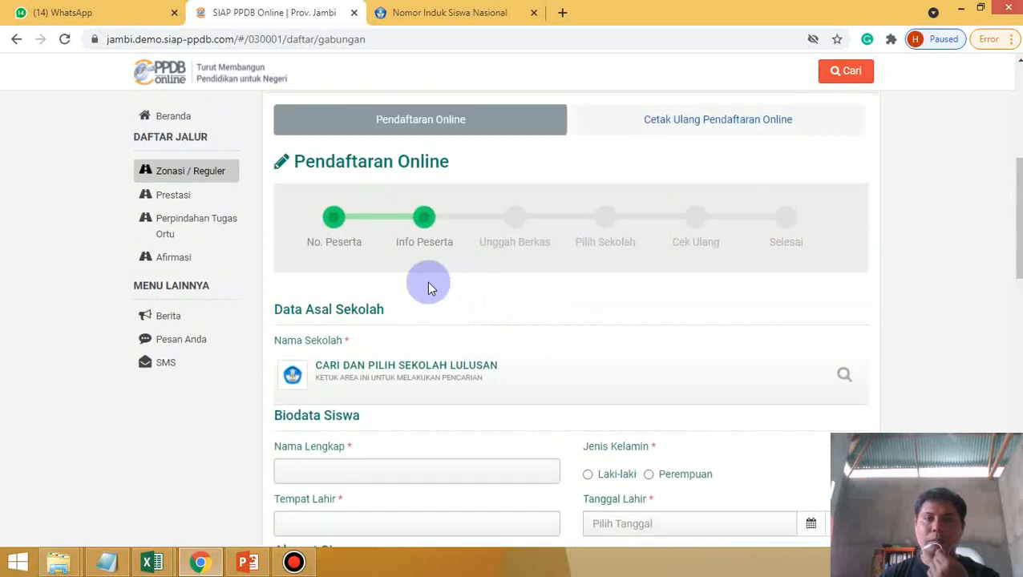
scroll(441, 283, down, 1)
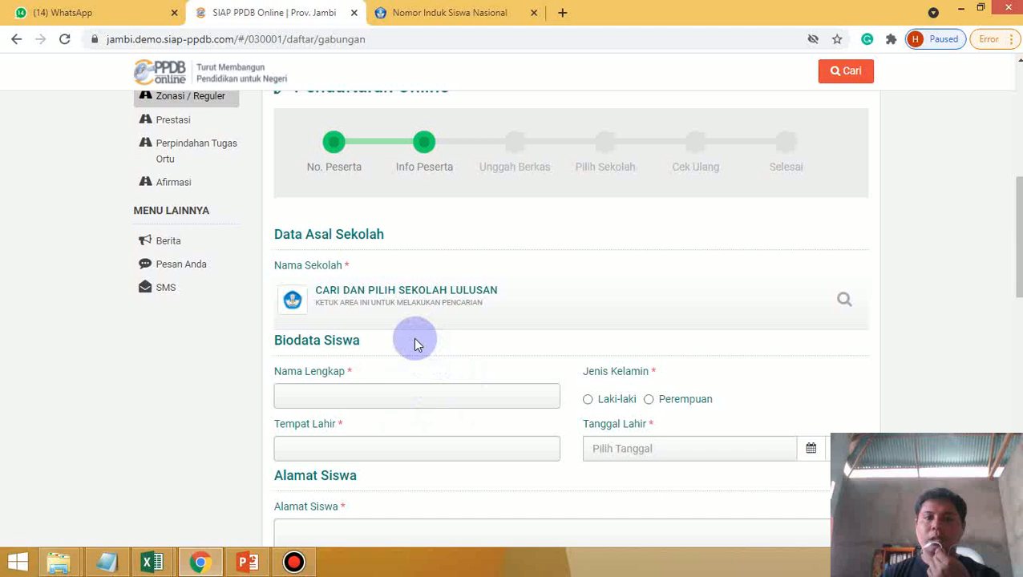
scroll(457, 319, up, 1)
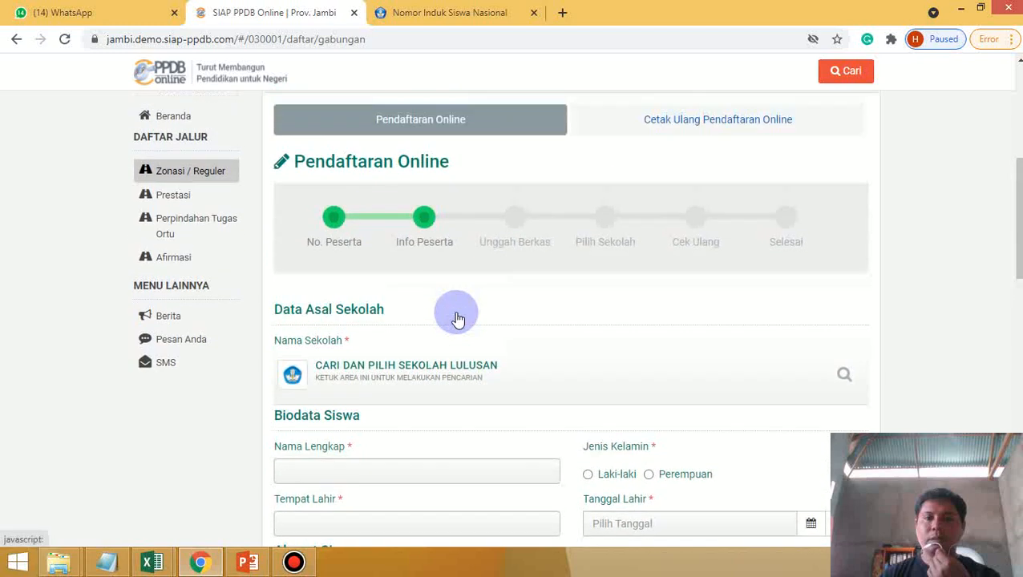
- Search origin schools for 'smpn 19 merangin' and select SEKOLAH DALAM KOTA
click(402, 375)
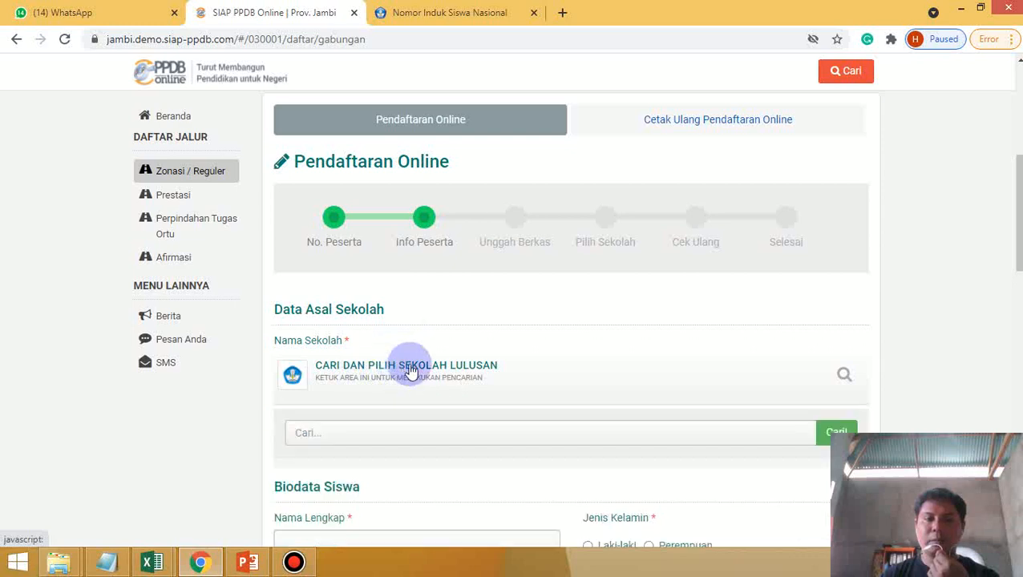
scroll(403, 375, down, 2)
click(410, 286)
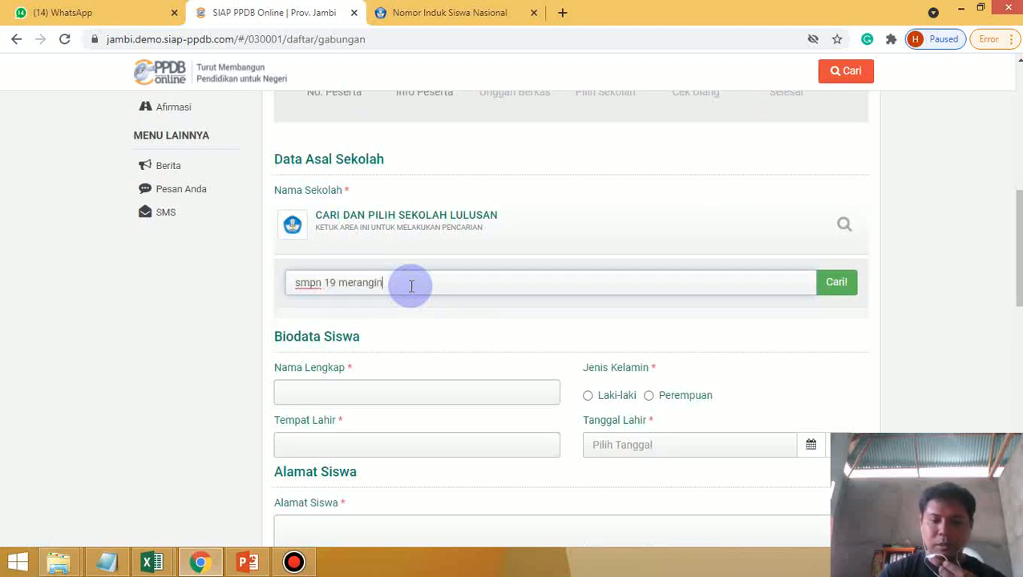
click(838, 287)
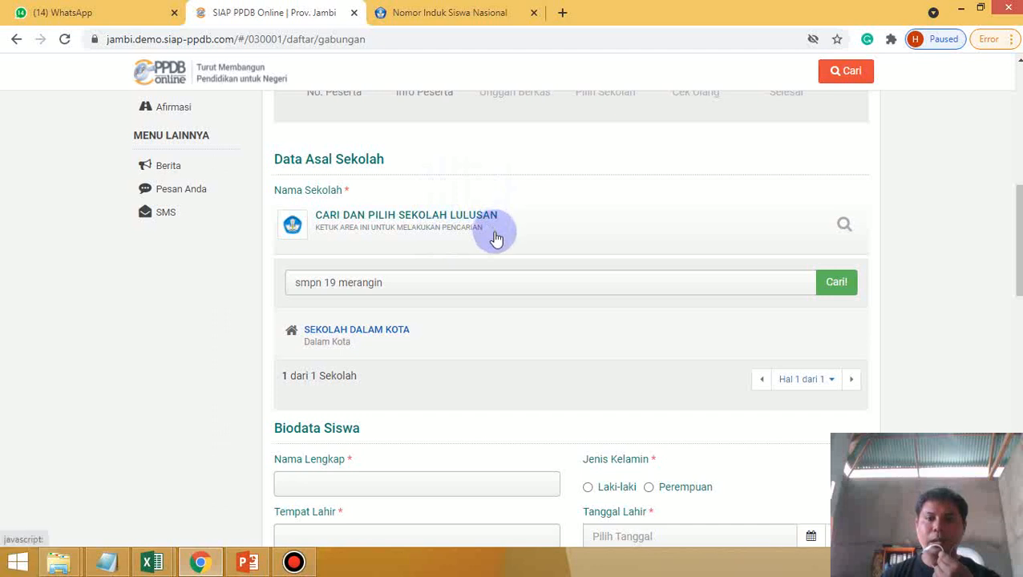
scroll(496, 237, down, 1)
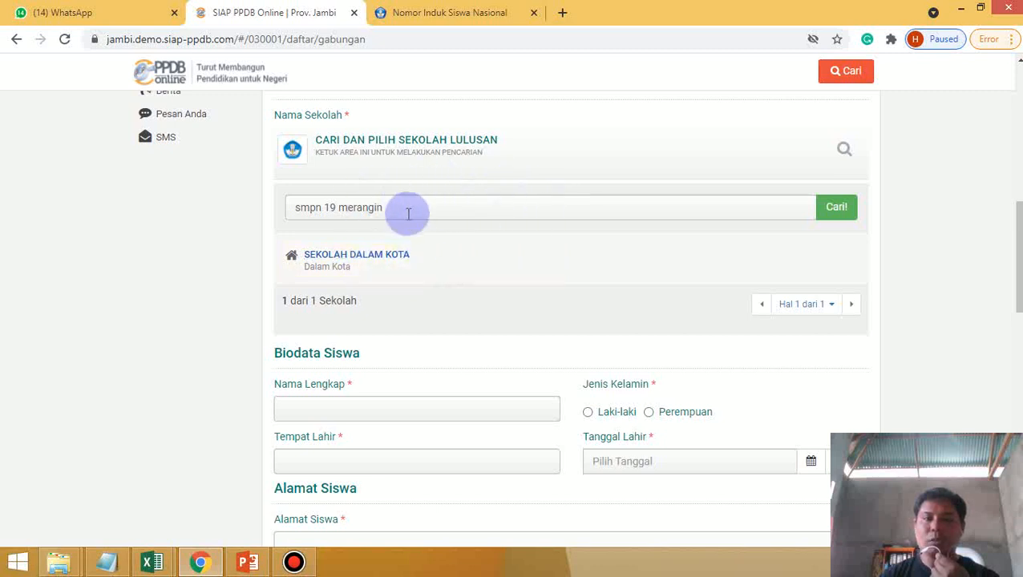
click(374, 264)
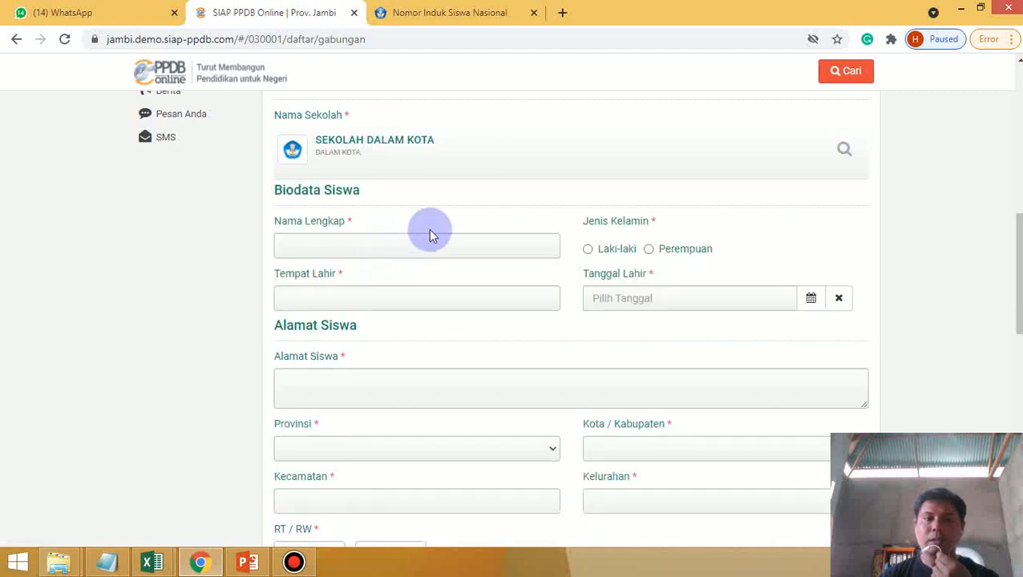
- Enter the student's full name, select Laki-laki, and type birthplace Merangin
click(409, 245)
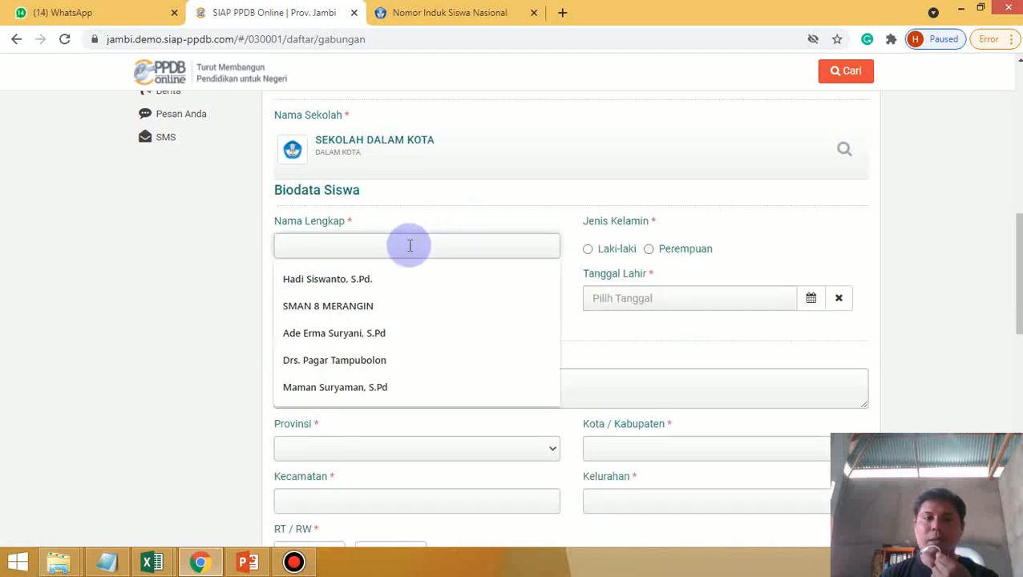
text(A)
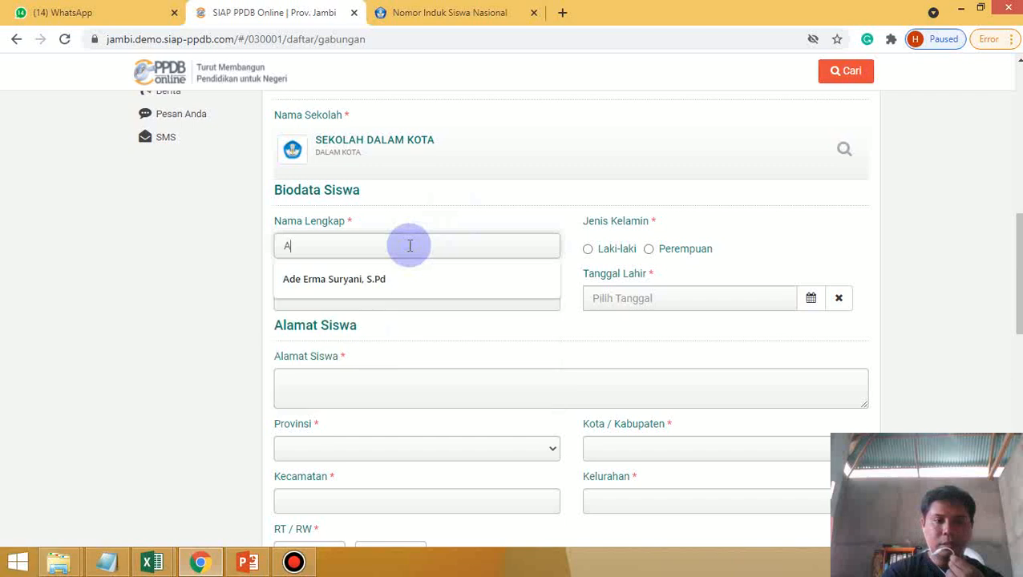
text(bdhi)
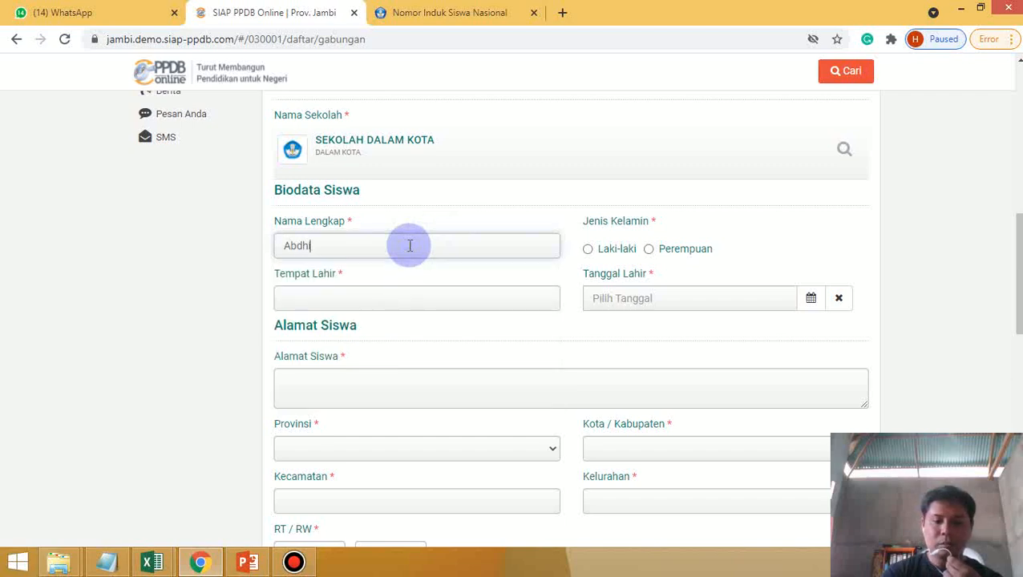
scroll(401, 240, up, 2)
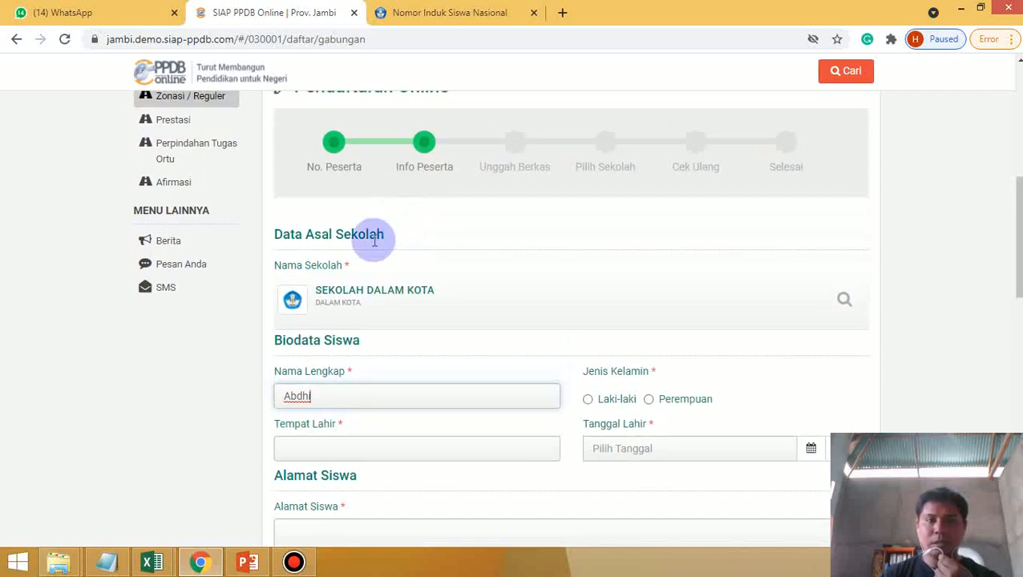
scroll(392, 255, down, 1)
scroll(393, 255, down, 1)
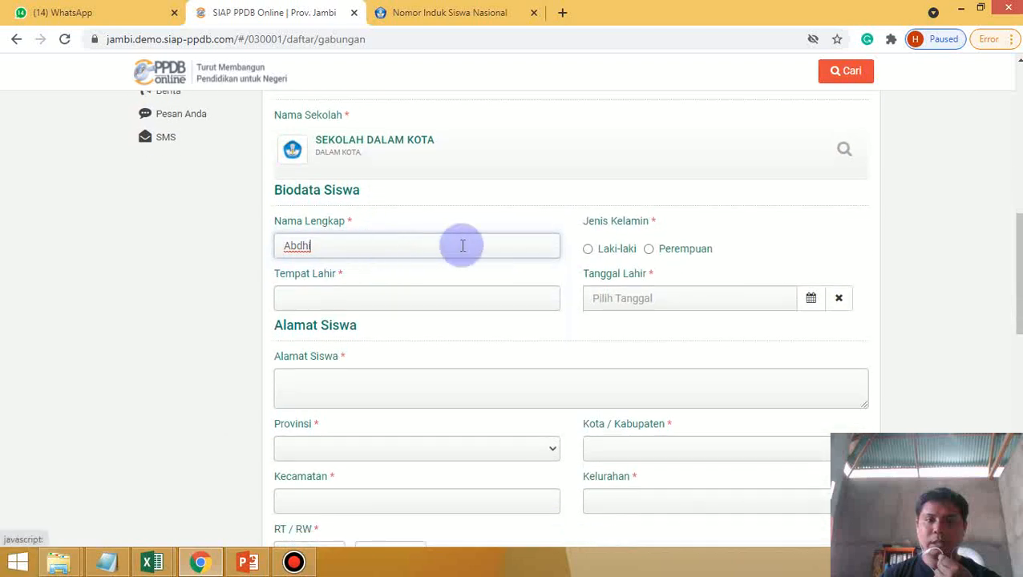
click(588, 249)
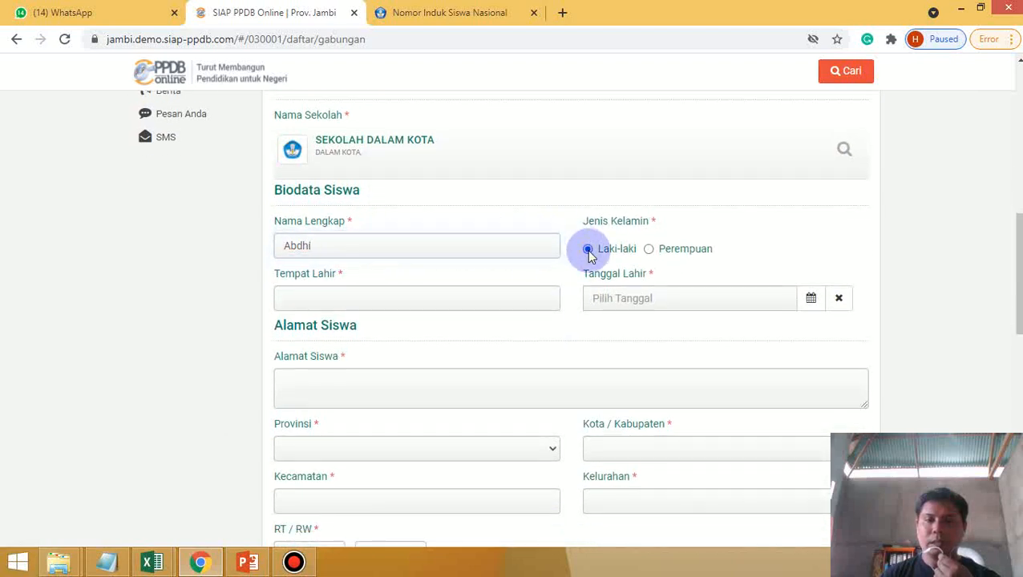
scroll(577, 250, down, 1)
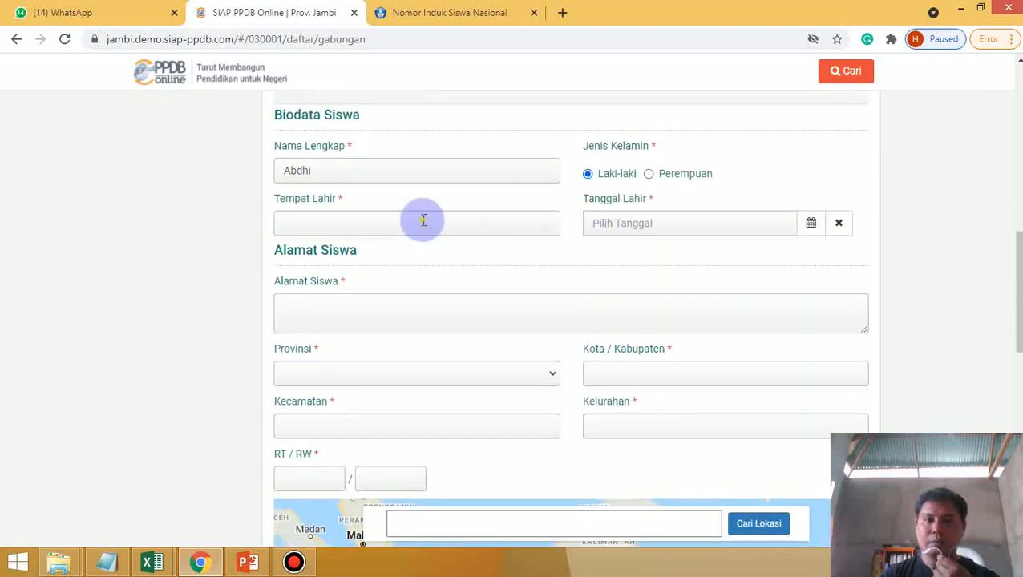
text(Merangi)
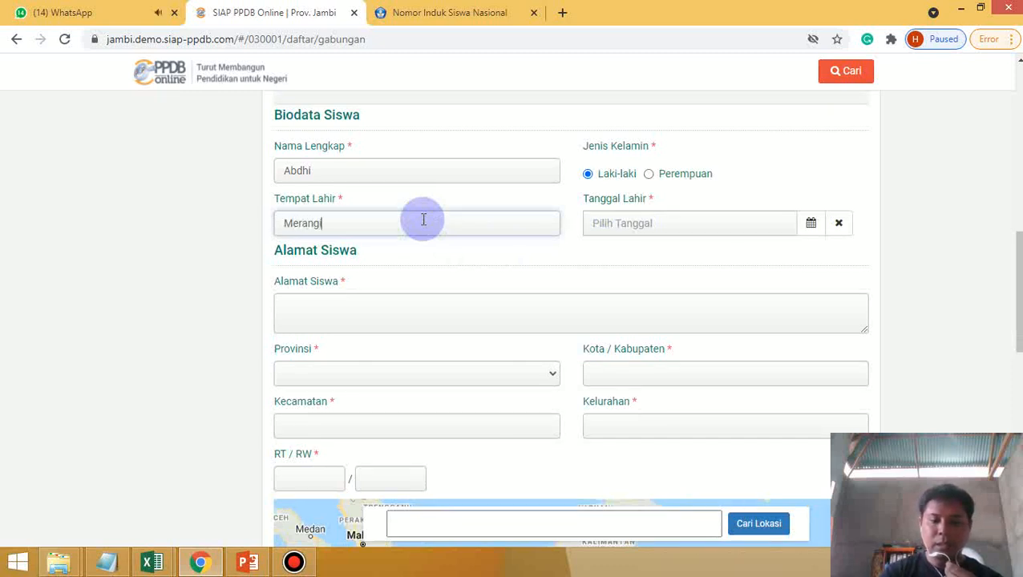
text(n)
click(650, 222)
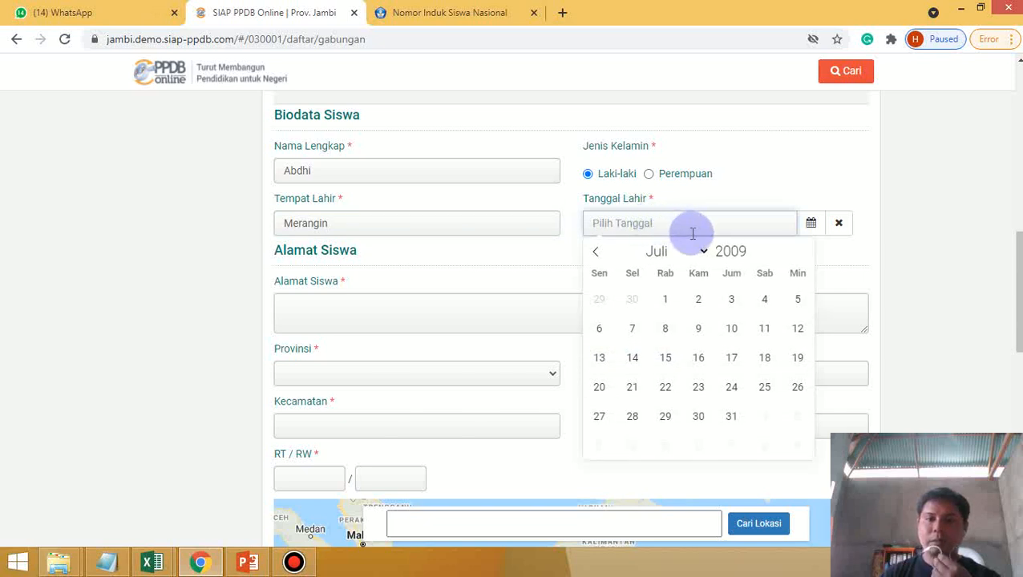
click(755, 255)
click(758, 257)
click(758, 256)
click(759, 257)
click(760, 257)
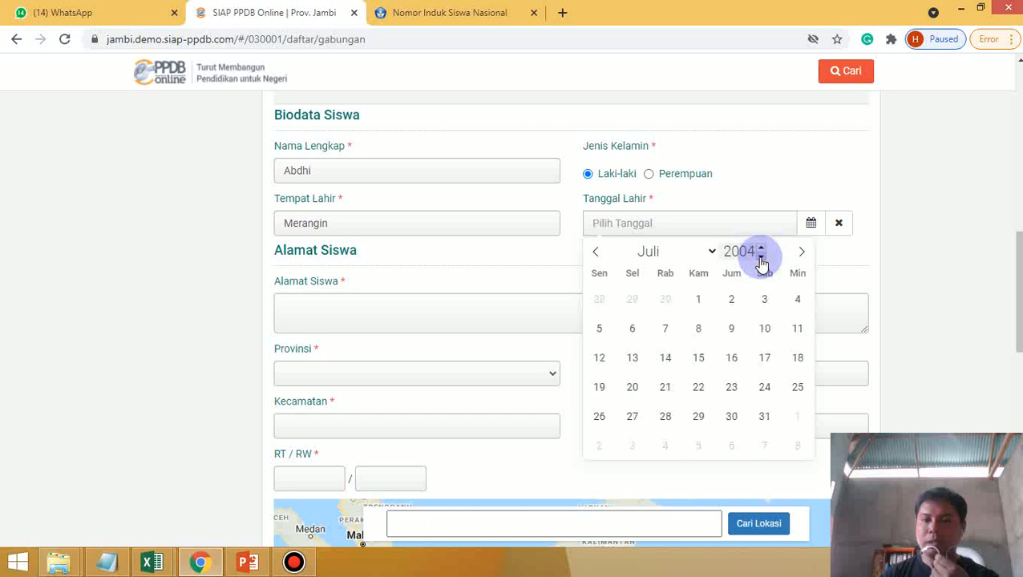
click(713, 253)
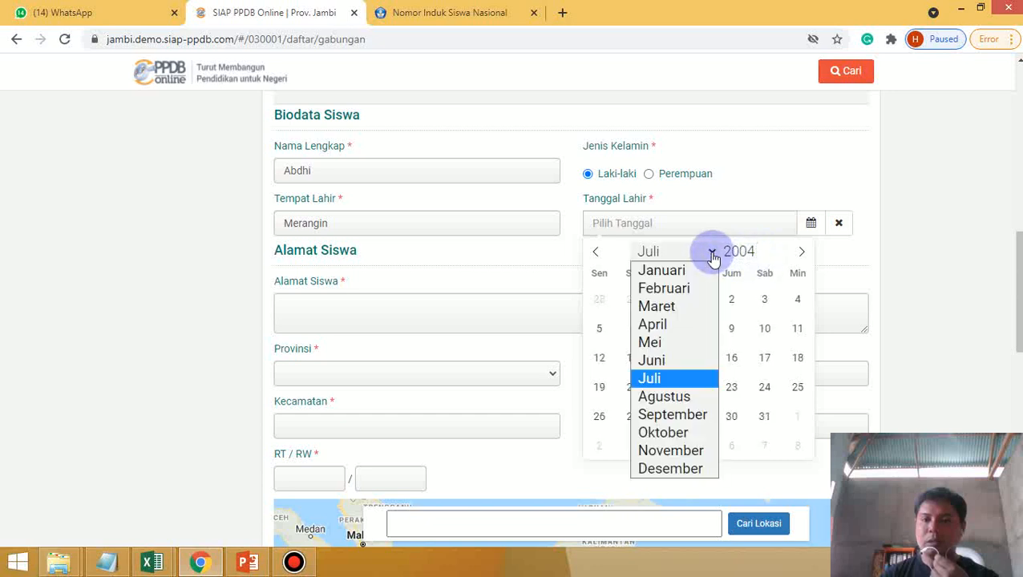
click(663, 432)
click(764, 330)
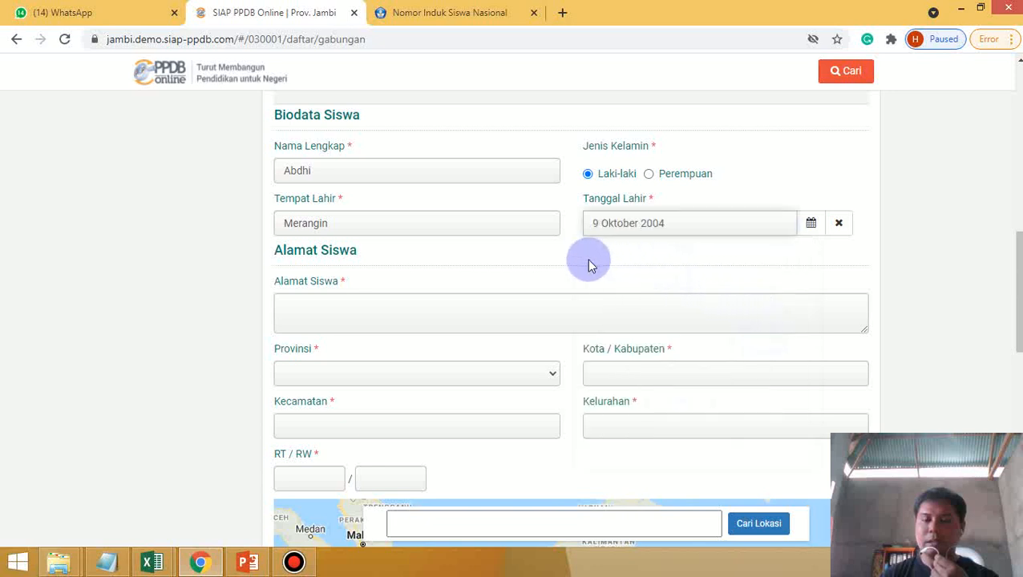
scroll(466, 278, down, 1)
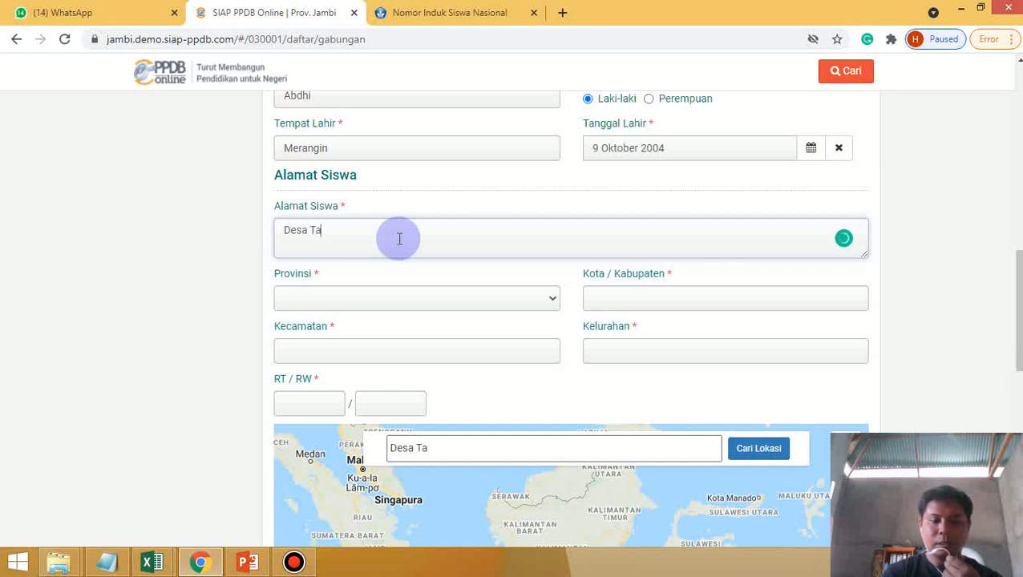
- Finish the address 'Desa Tanah Abang' and choose province Jambi and regency Kab. Merangin
text(h Abang)
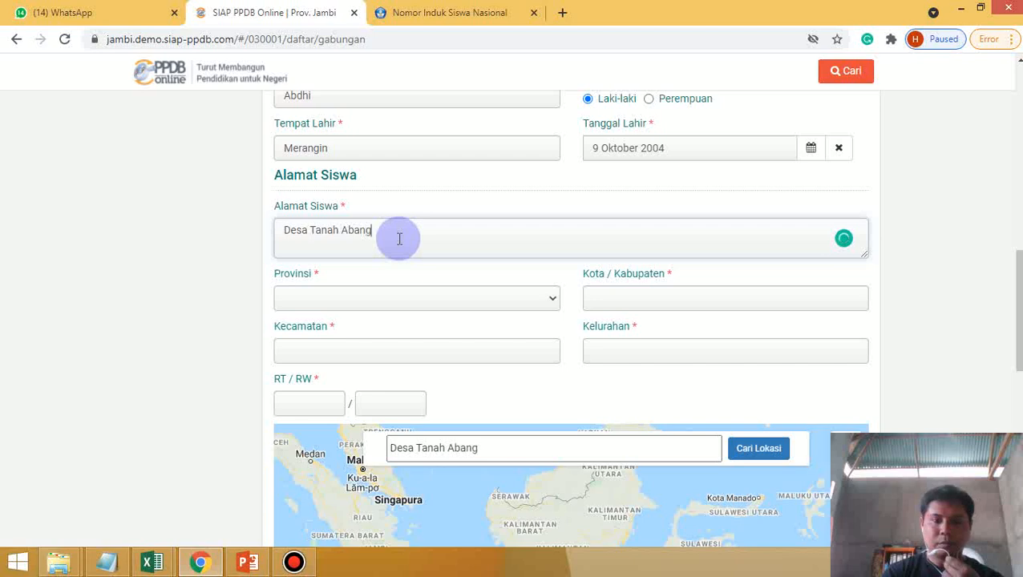
scroll(437, 244, down, 1)
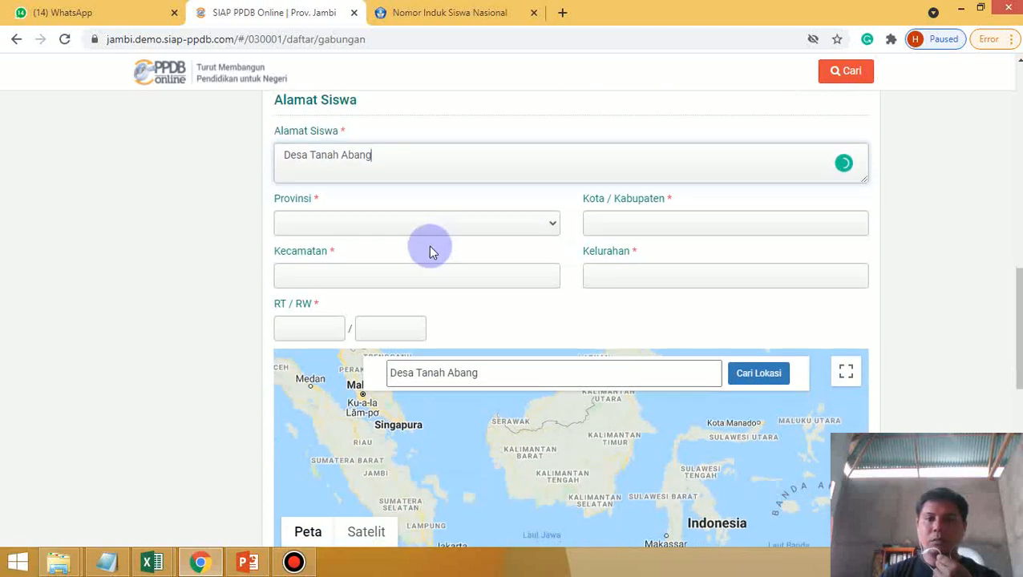
click(401, 224)
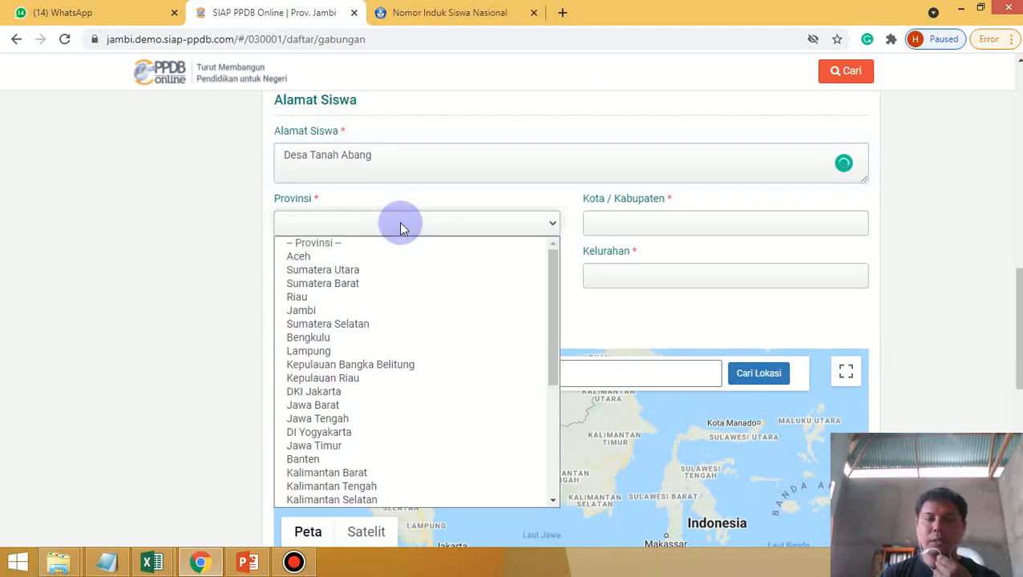
click(361, 311)
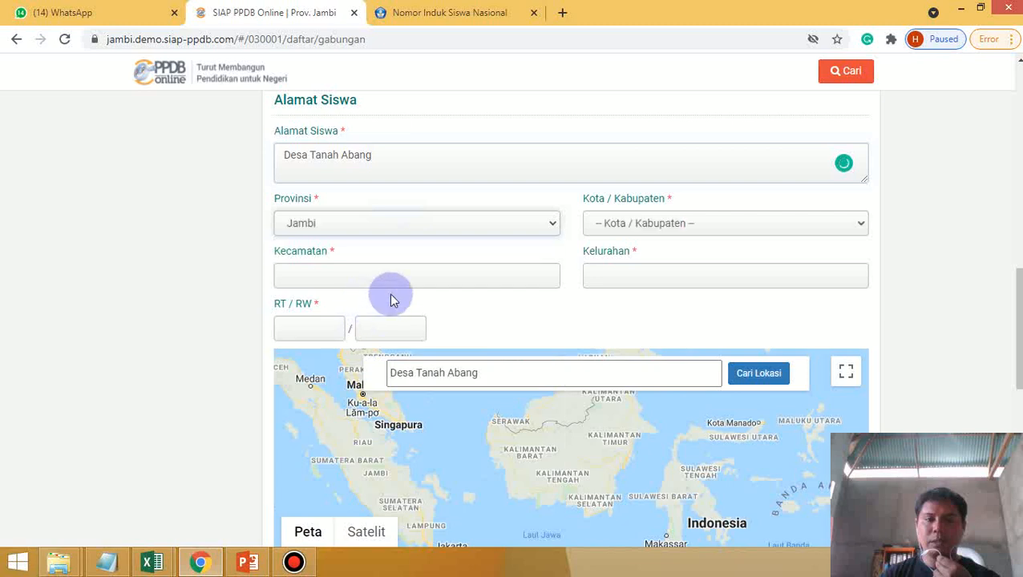
click(648, 224)
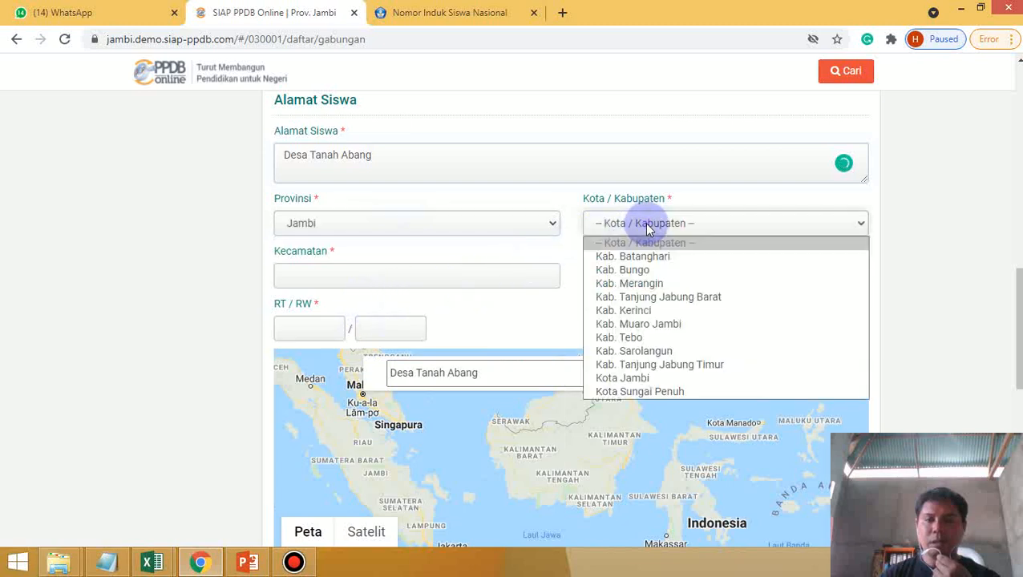
click(633, 282)
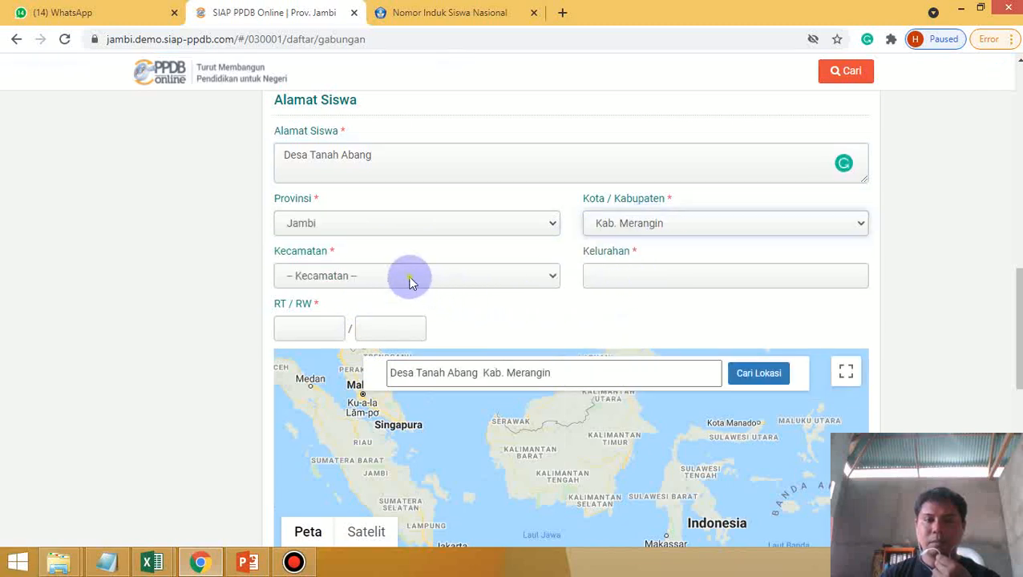
- Choose Pamenang as Kecamatan and Tanah Abang as Kelurahan
click(412, 277)
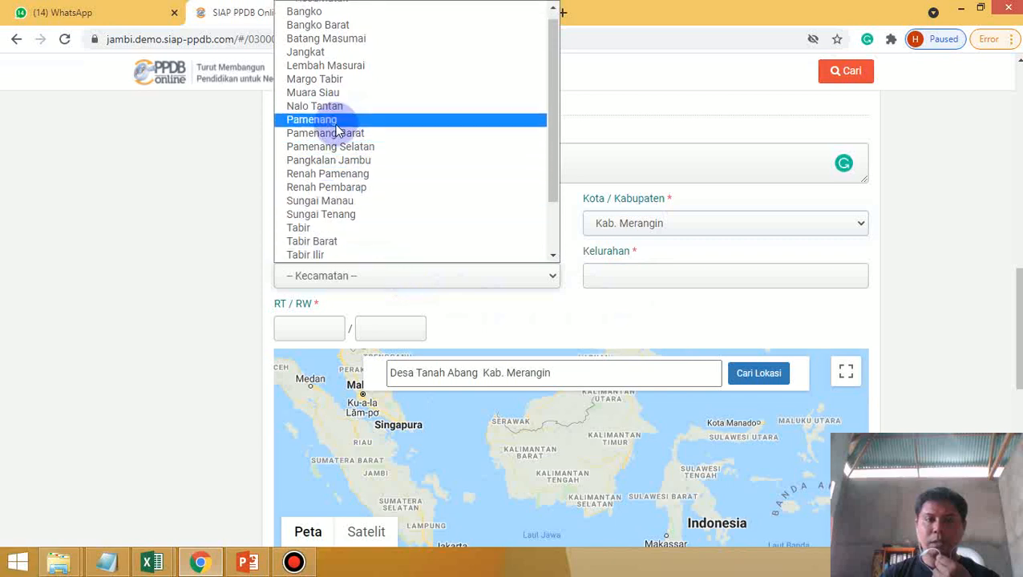
click(336, 119)
click(626, 281)
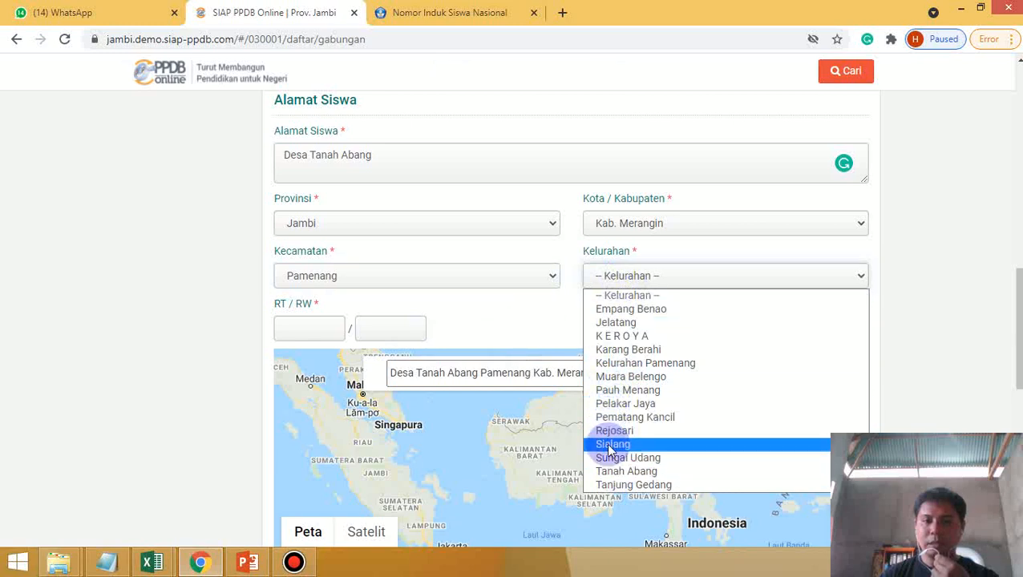
click(611, 469)
scroll(475, 315, down, 2)
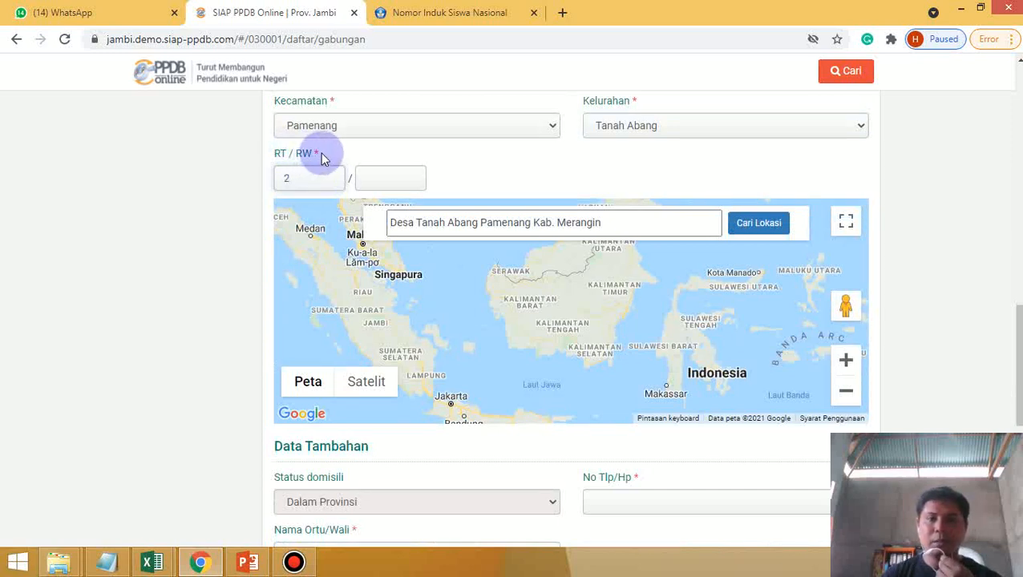
- Enter RW 1 and drag the Domisili Siswa map pin to the home near Rianto Las karbit
click(374, 178)
text(1)
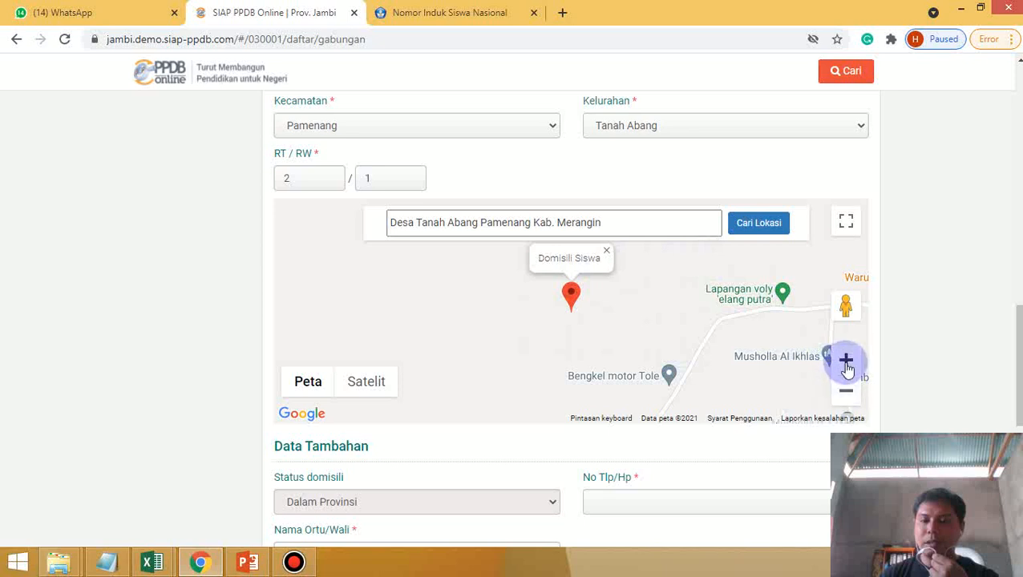
click(846, 395)
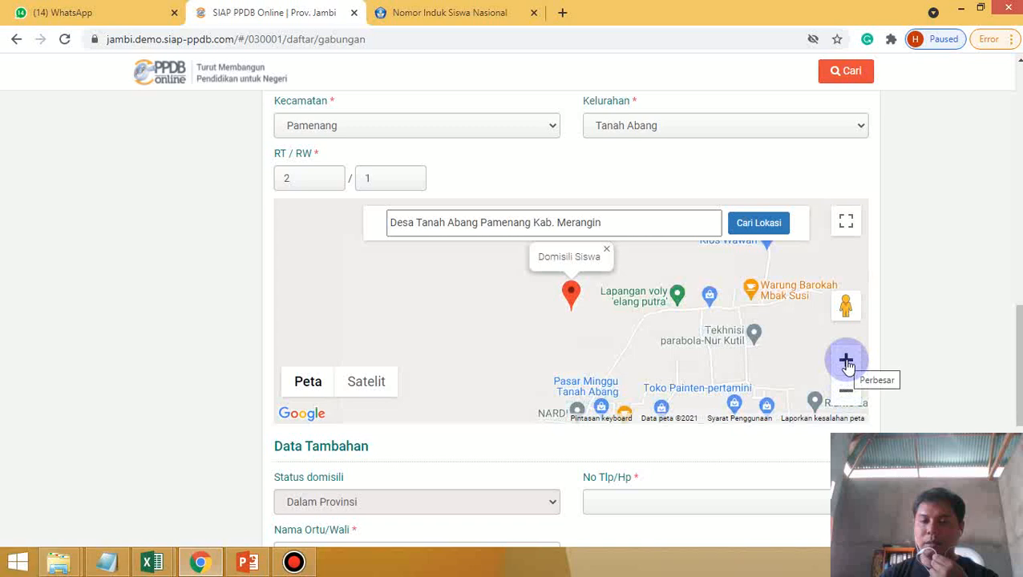
click(846, 362)
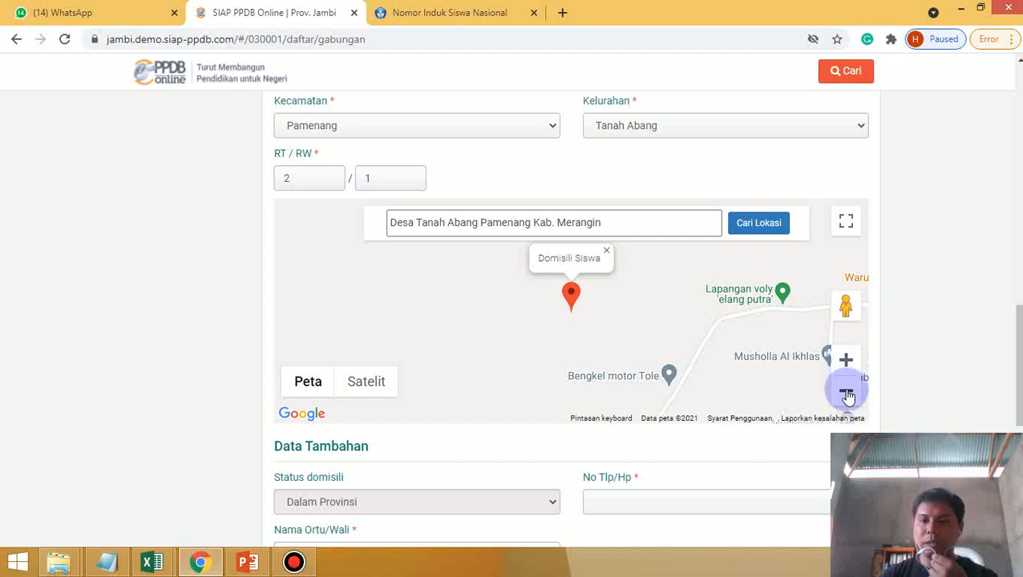
click(846, 393)
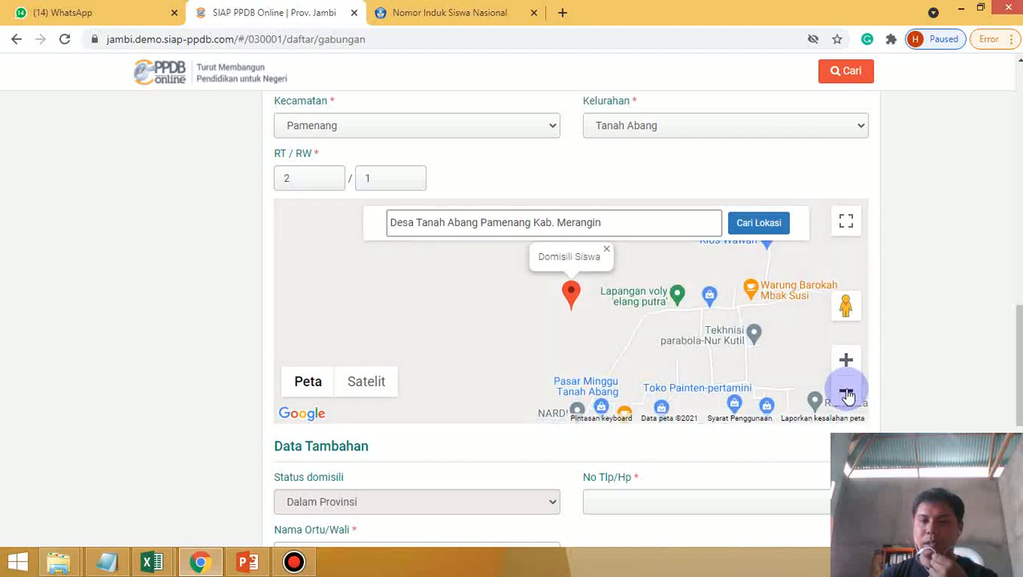
click(846, 394)
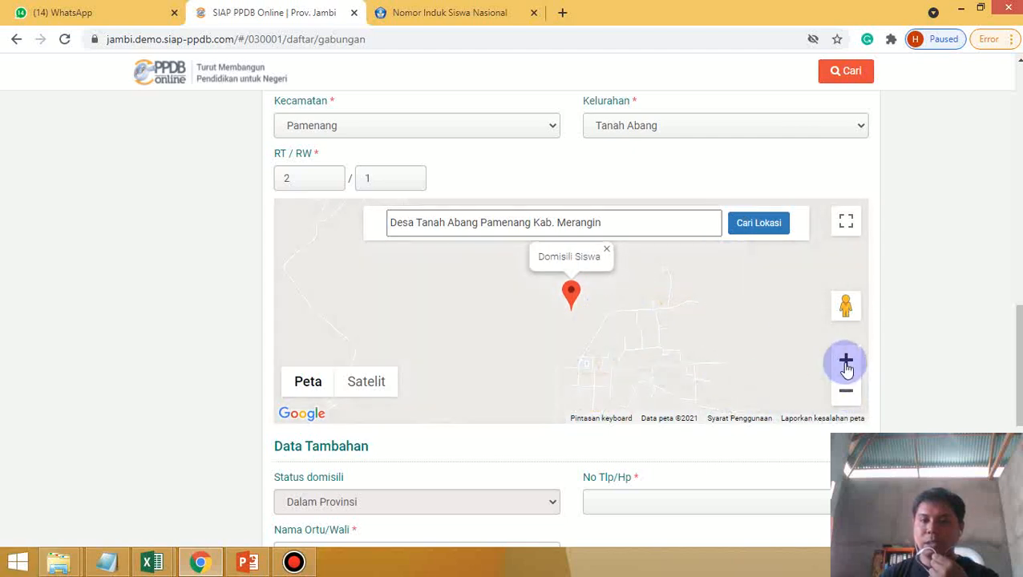
click(846, 363)
mouse_move(641, 336)
mouse_down()
mouse_move(471, 311)
mouse_move(582, 360)
mouse_move(630, 319)
mouse_move(630, 342)
mouse_up()
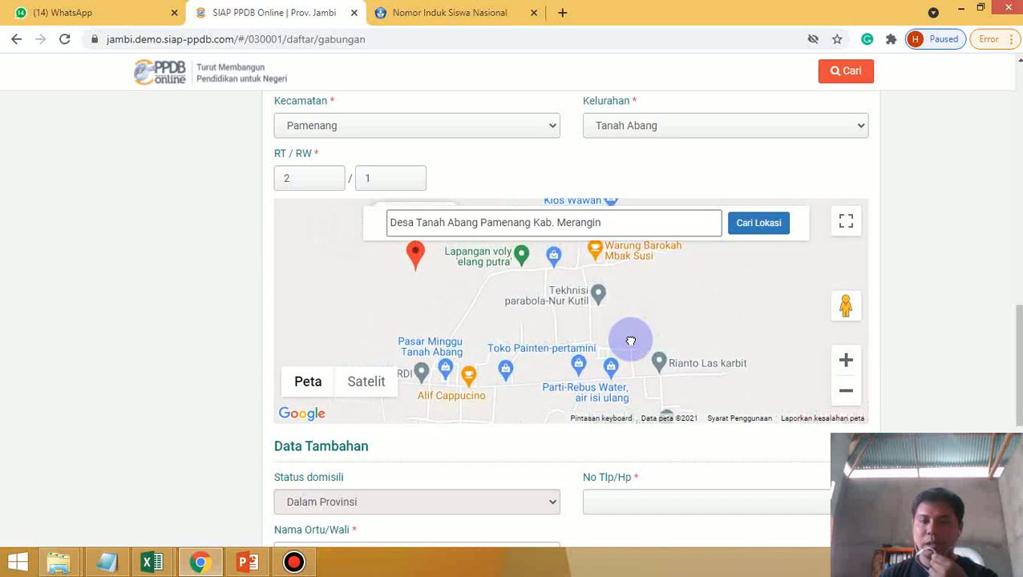
mouse_move(417, 262)
mouse_down()
mouse_move(507, 322)
mouse_move(689, 358)
mouse_up()
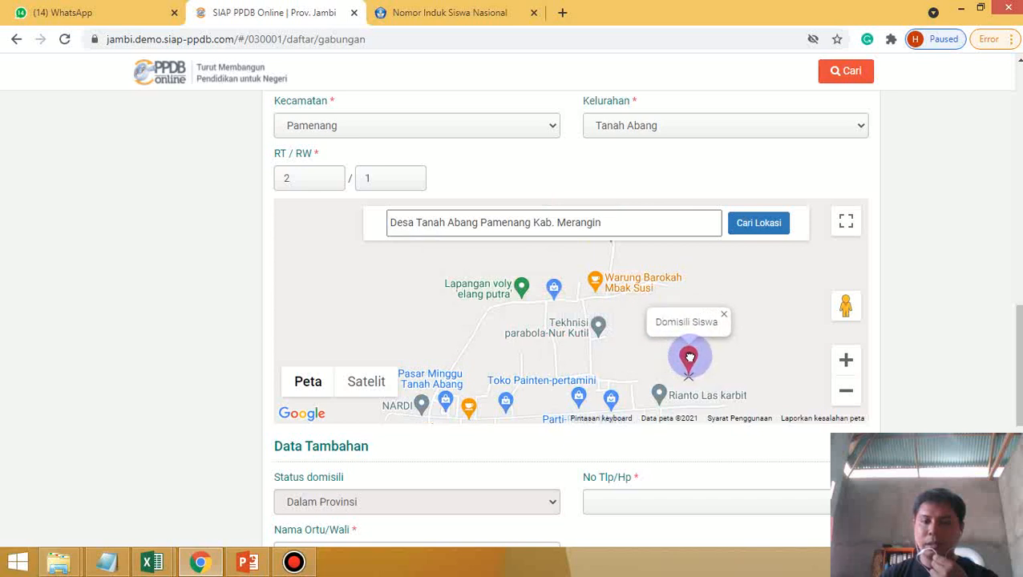
mouse_move(689, 359)
mouse_down()
mouse_move(638, 309)
mouse_move(635, 274)
mouse_up()
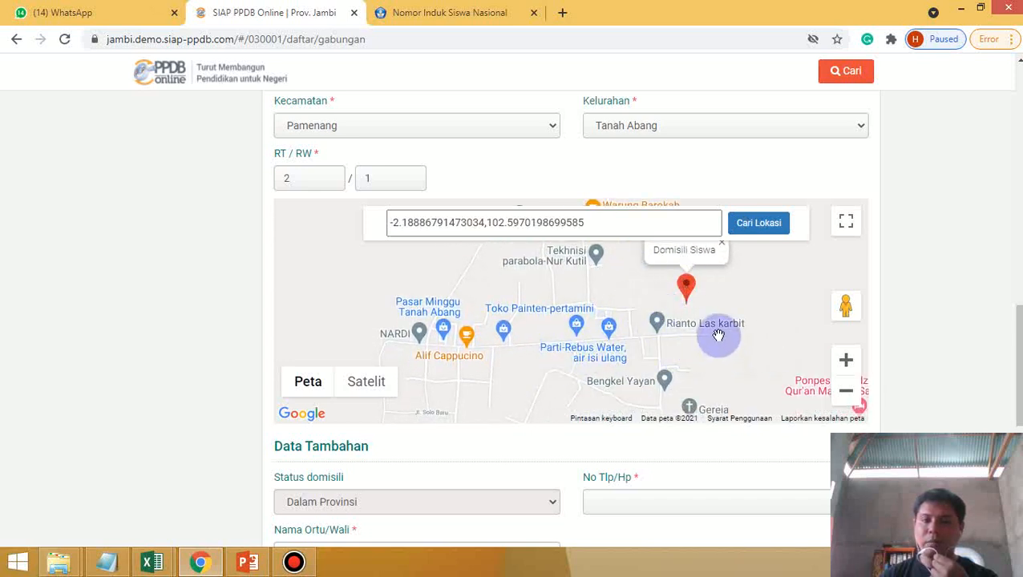
drag(1015, 321, 1018, 361)
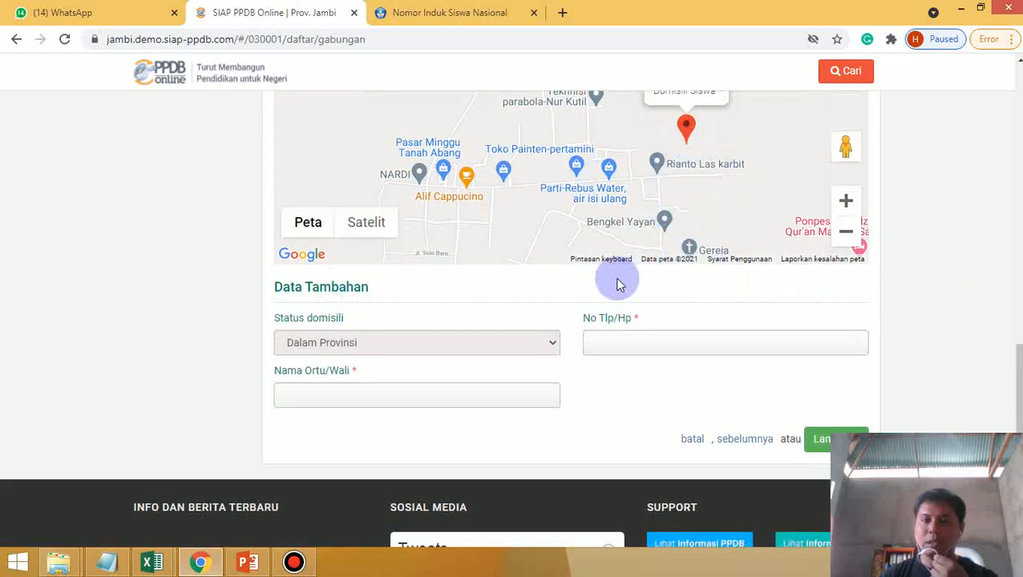
- Fill No Tlp/Hp and Nama Ortu/Wali, then submit with Lanjutkan to reach Unggah Berkas
click(613, 342)
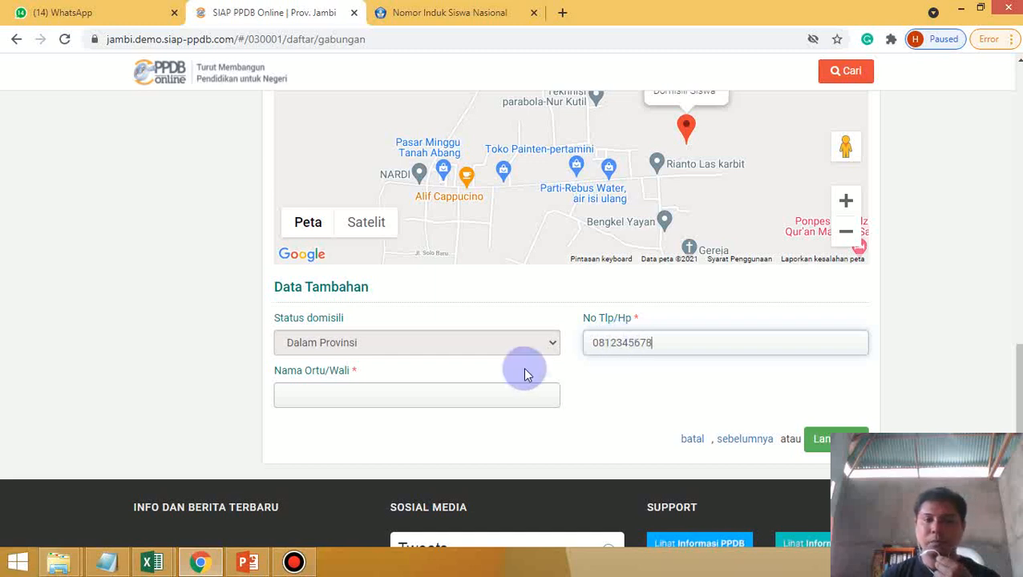
scroll(1016, 361, down, 1)
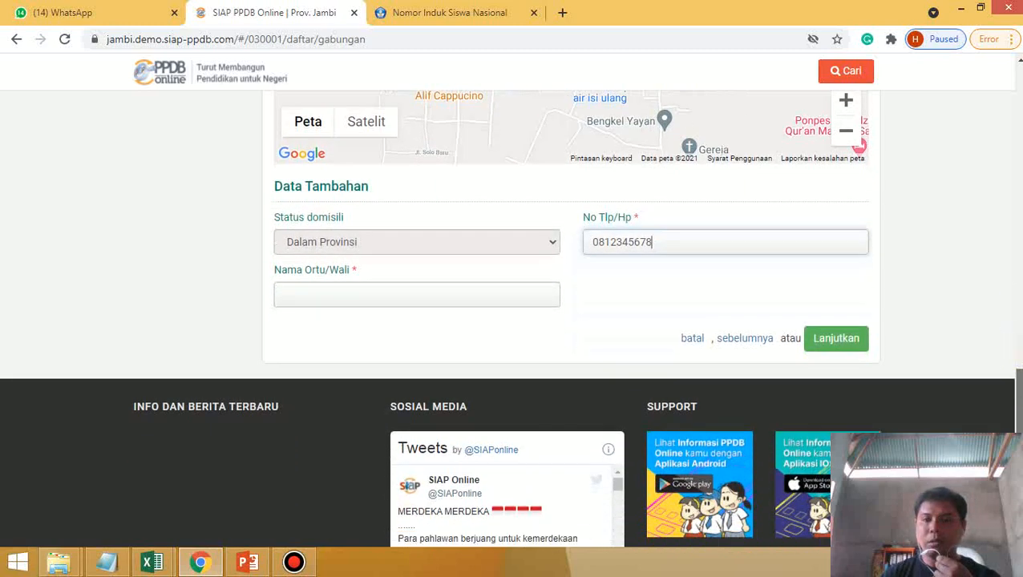
click(414, 293)
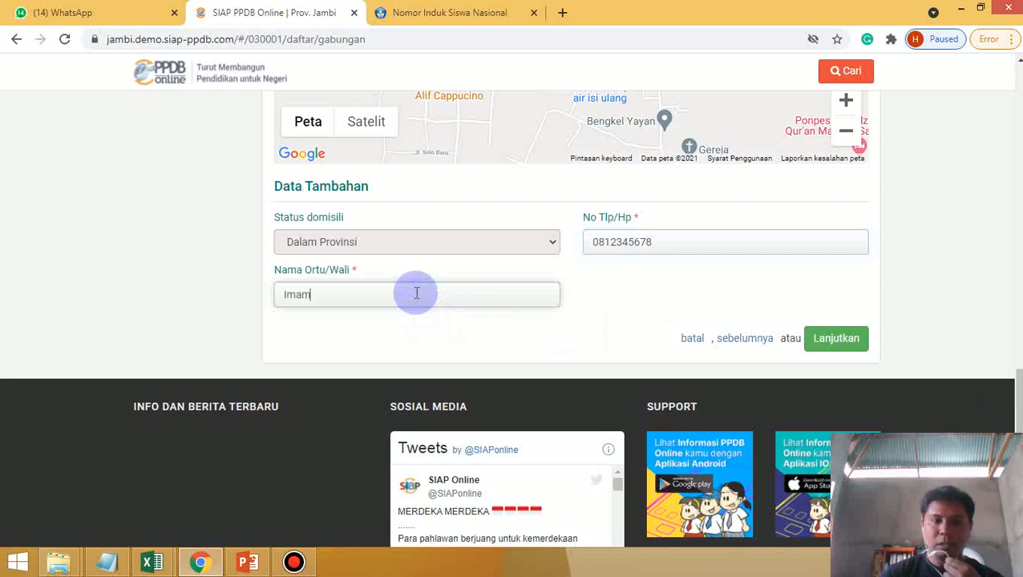
click(840, 343)
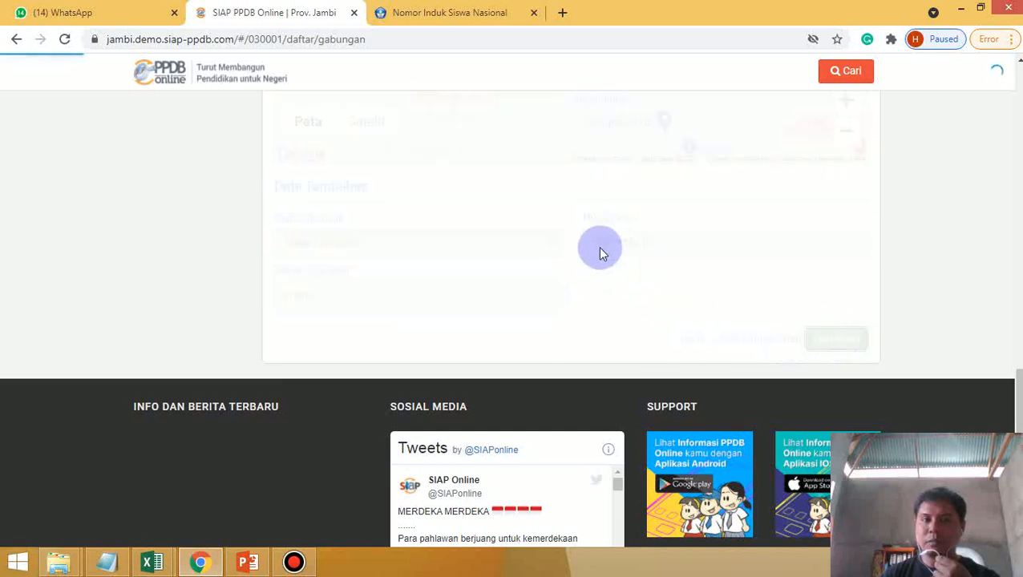
scroll(621, 234, up, 3)
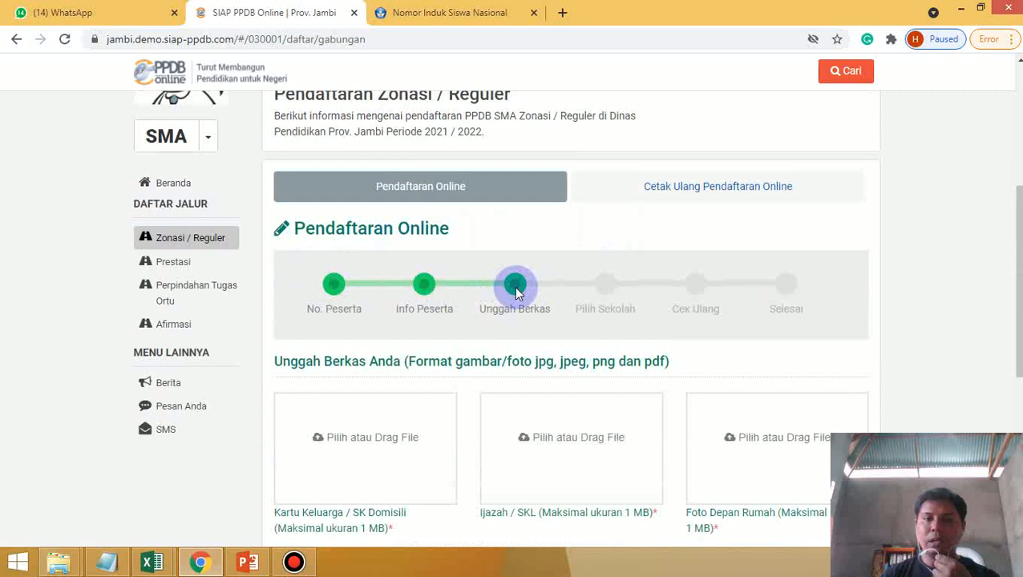
- Review the three upload boxes on the Unggah Berkas page and start choosing the Kartu Keluarga file
scroll(517, 293, down, 1)
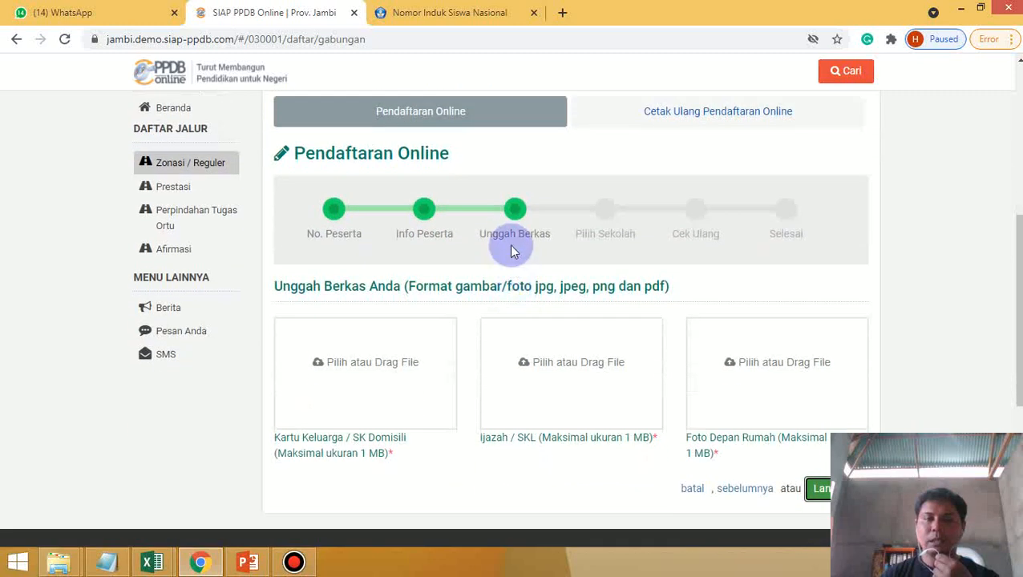
scroll(525, 231, down, 1)
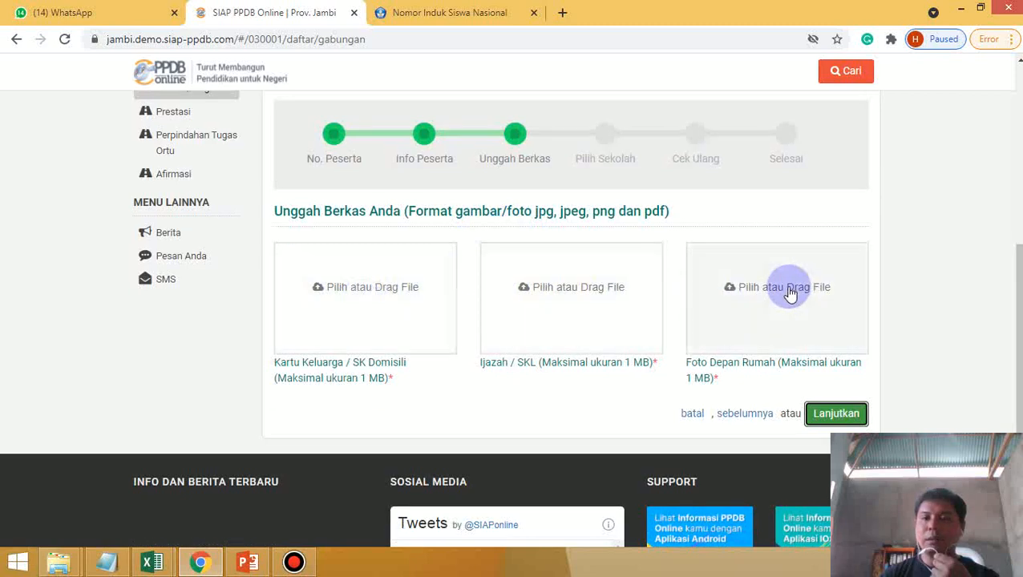
scroll(427, 298, up, 1)
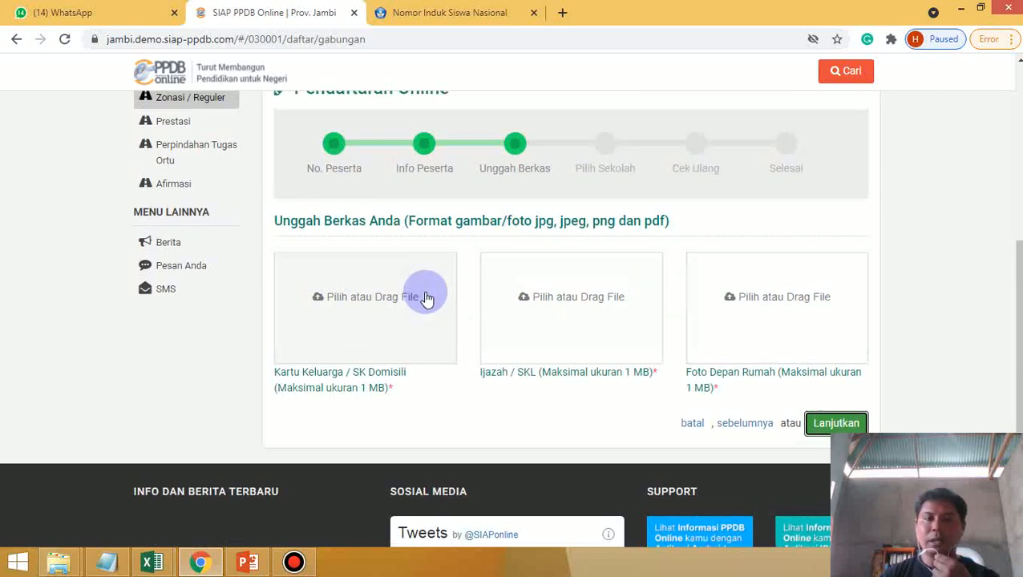
scroll(426, 298, up, 1)
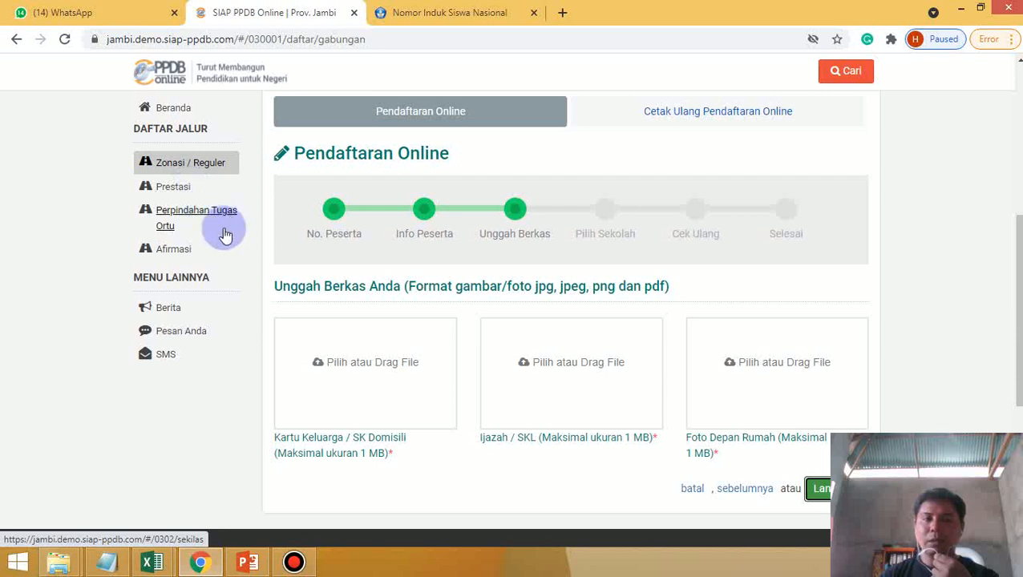
scroll(489, 285, down, 2)
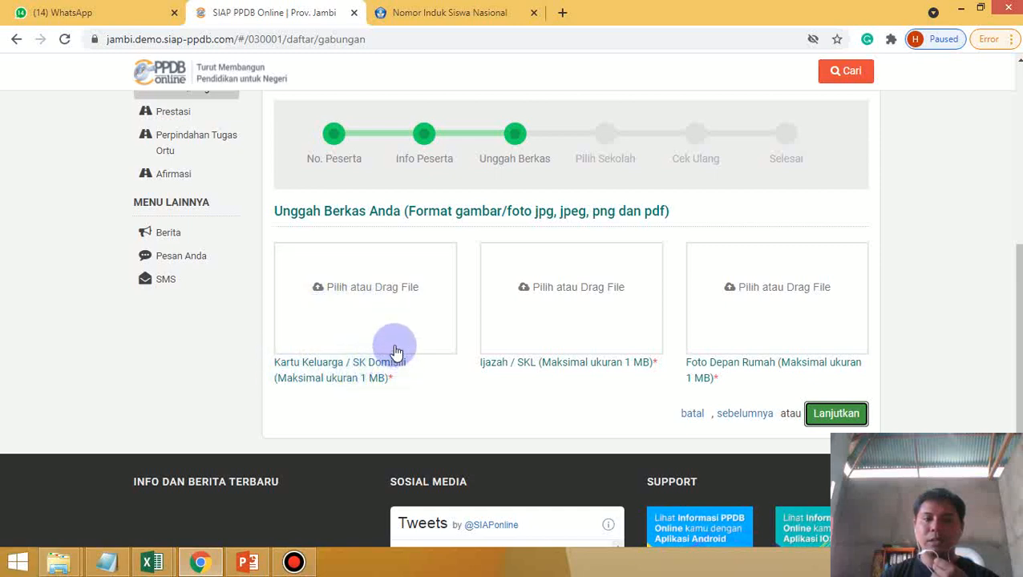
click(362, 293)
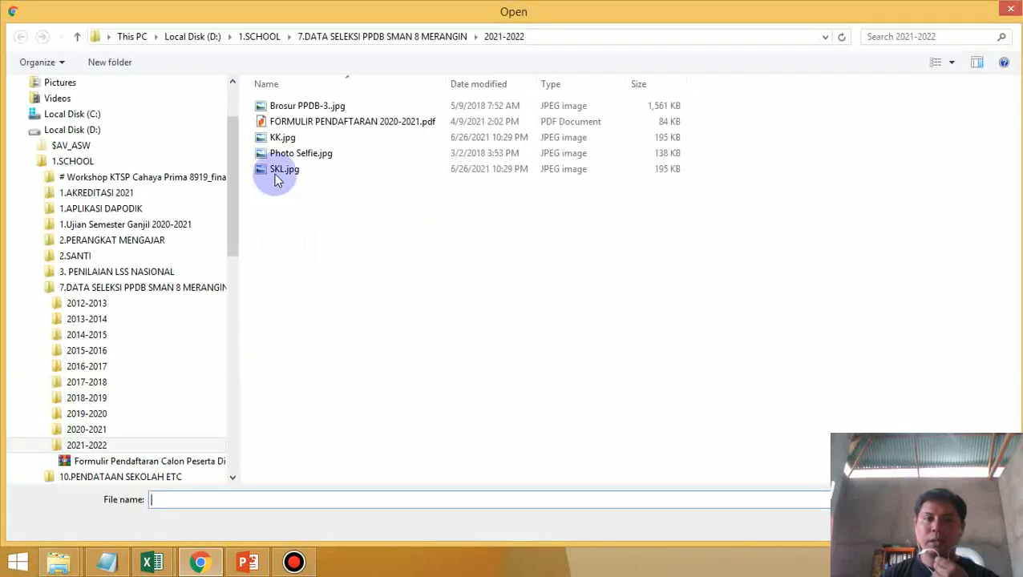
- Upload KK.jpg as the Kartu Keluarga and SKL.jpg as the Ijazah / SKL document
click(278, 141)
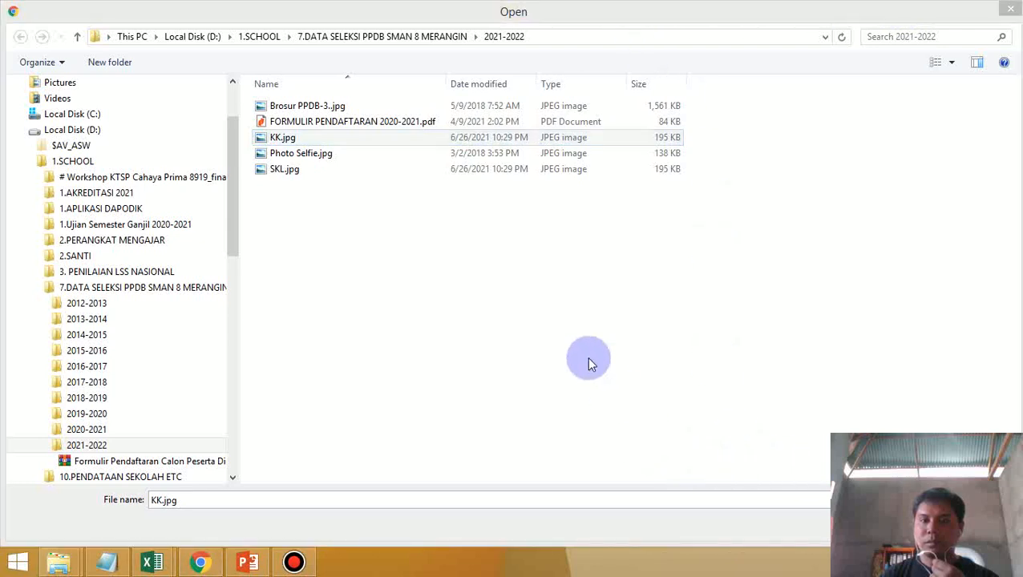
double_click(328, 137)
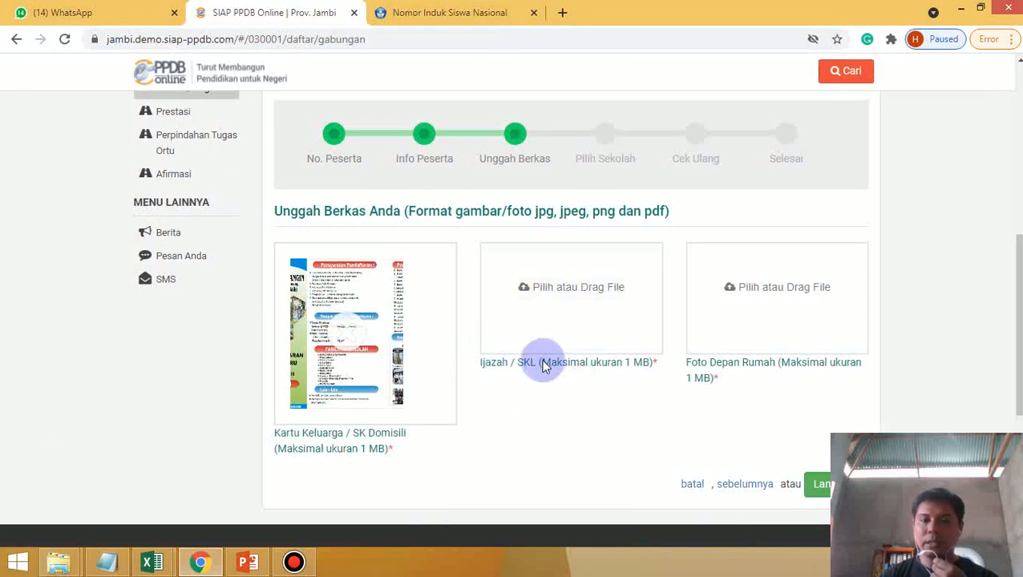
click(568, 311)
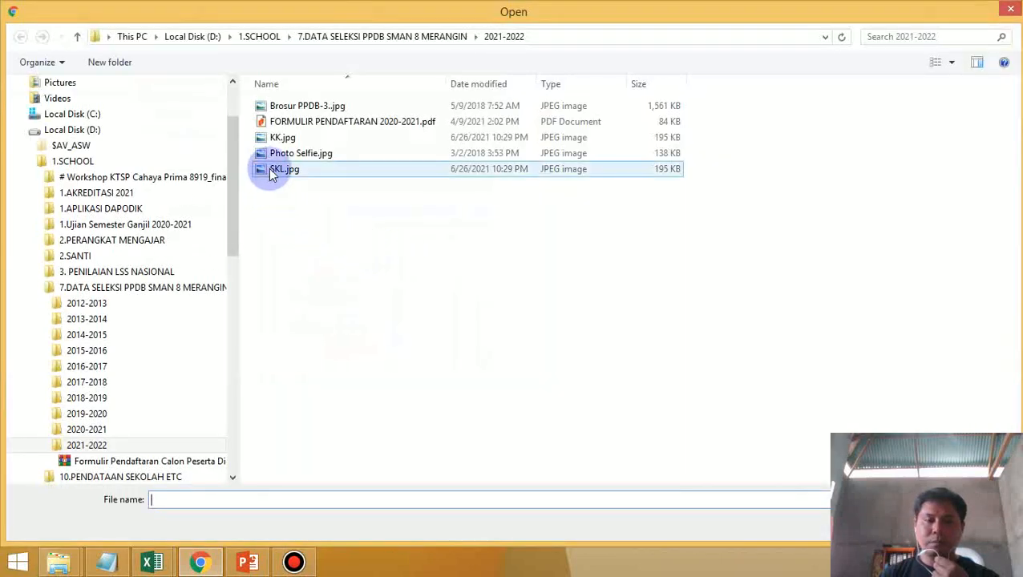
click(272, 169)
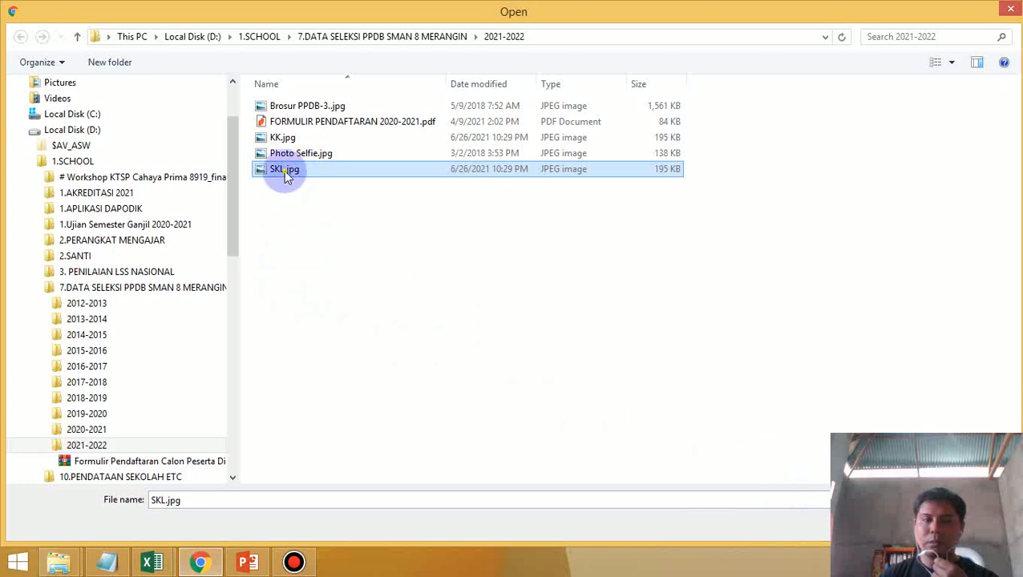
double_click(284, 169)
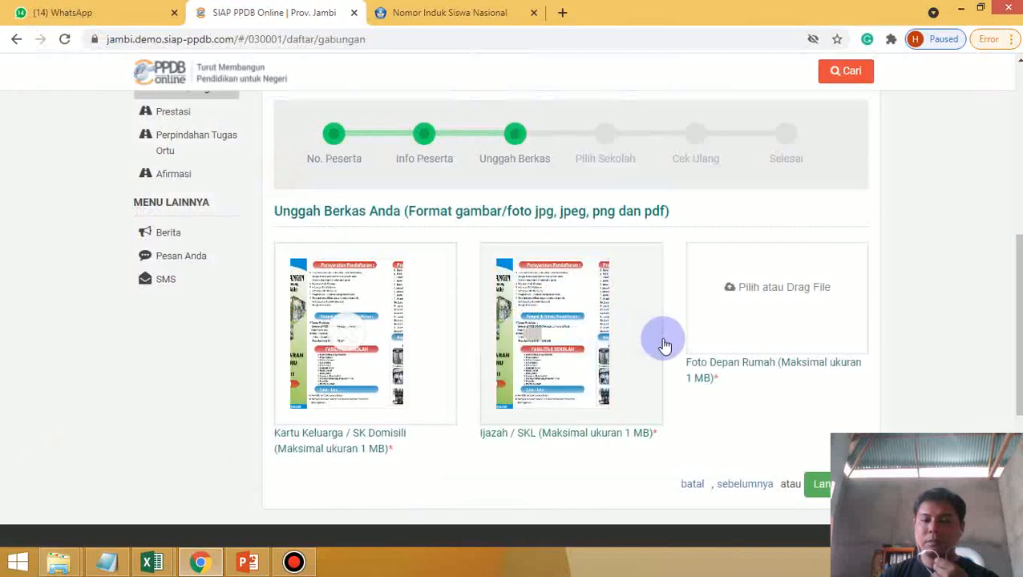
- Upload Photo Selfie.jpg as the house photo, restore the browser window, and continue
click(745, 314)
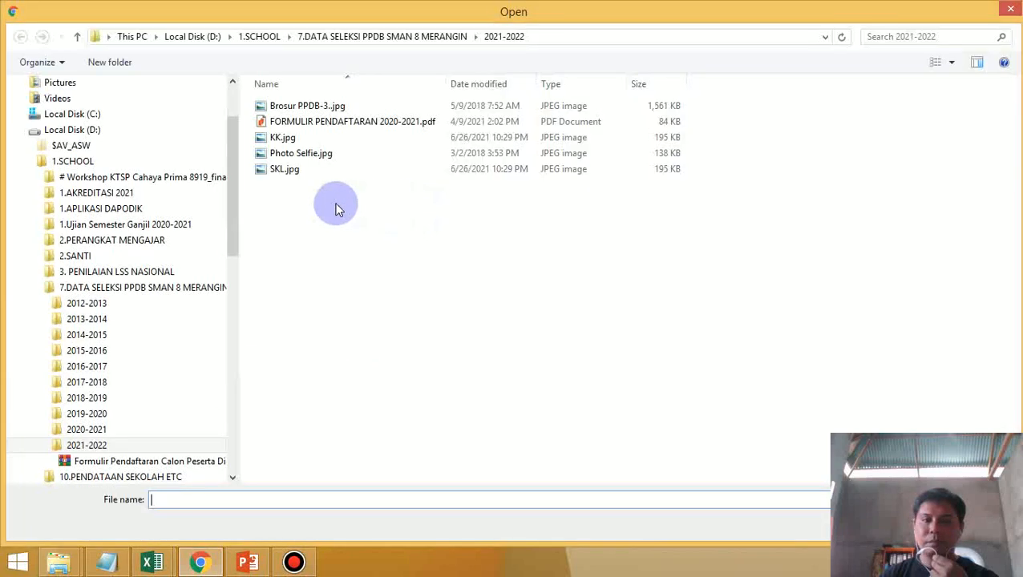
click(291, 153)
double_click(291, 153)
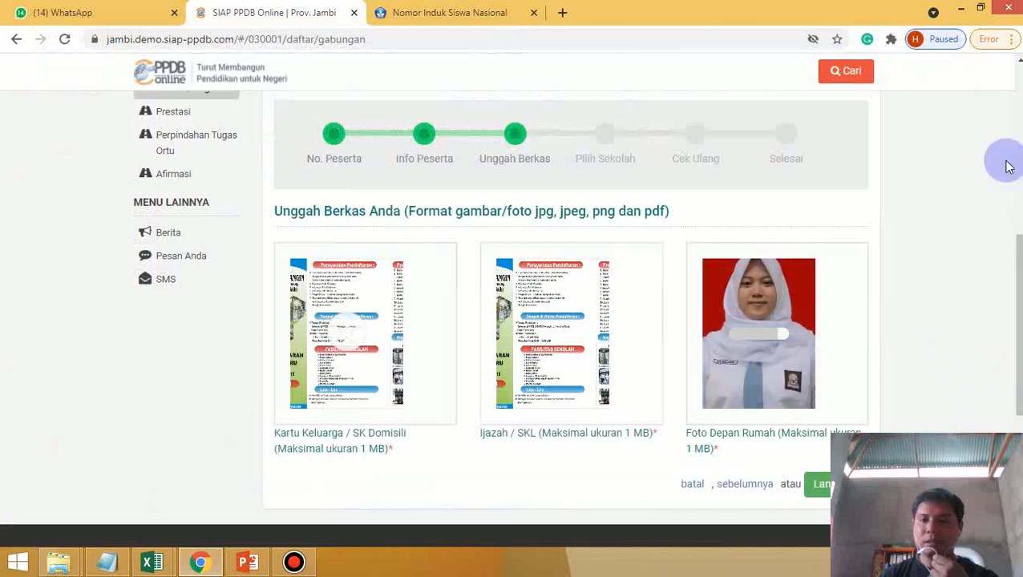
click(980, 9)
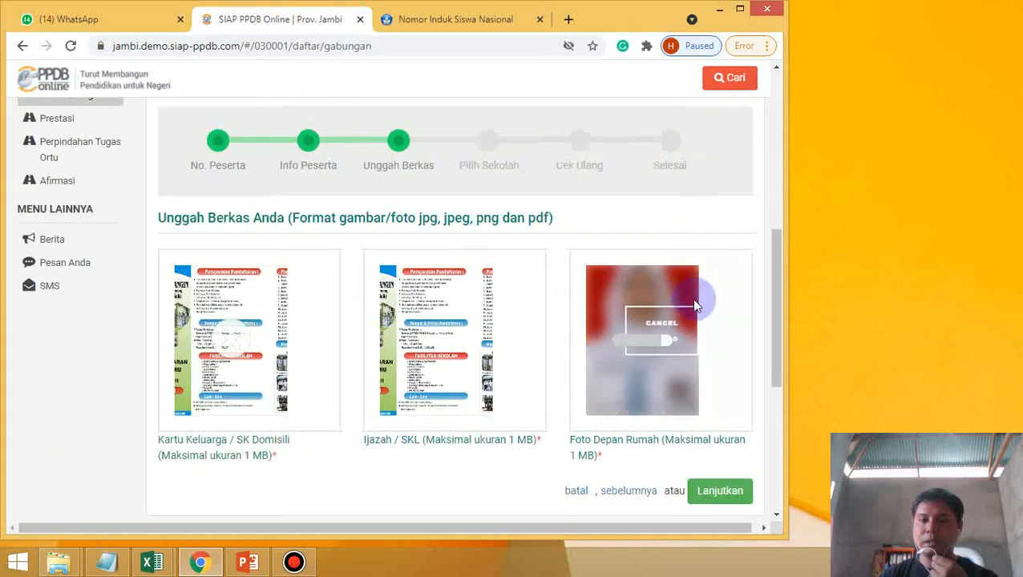
mouse_move(776, 255)
mouse_down()
mouse_move(775, 299)
mouse_move(779, 274)
mouse_up()
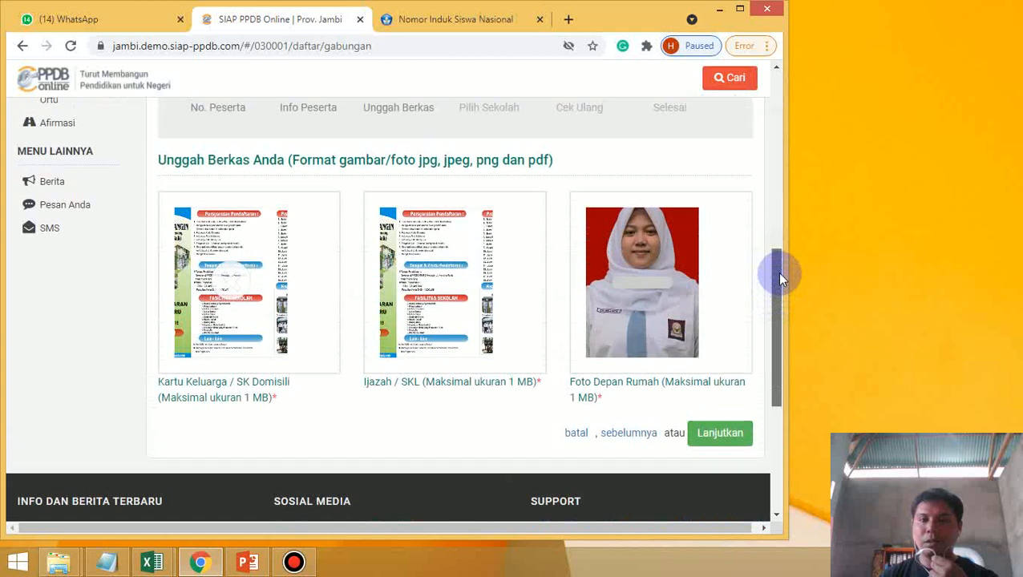
click(718, 437)
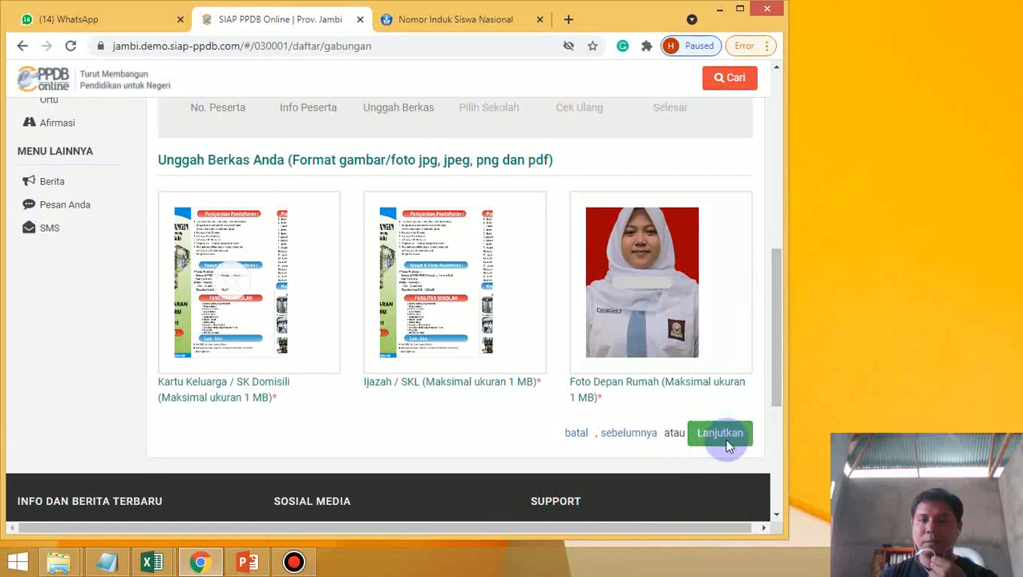
- Try Lanjutkan repeatedly at the bottom of the upload step, triggering the Perhatian mandatory-file warning
click(722, 435)
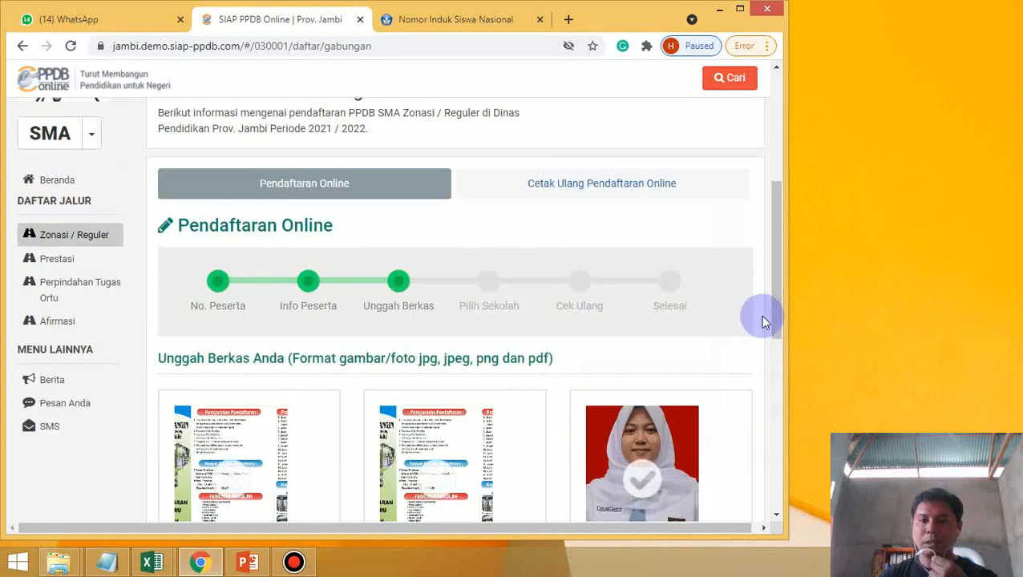
drag(776, 247, 777, 346)
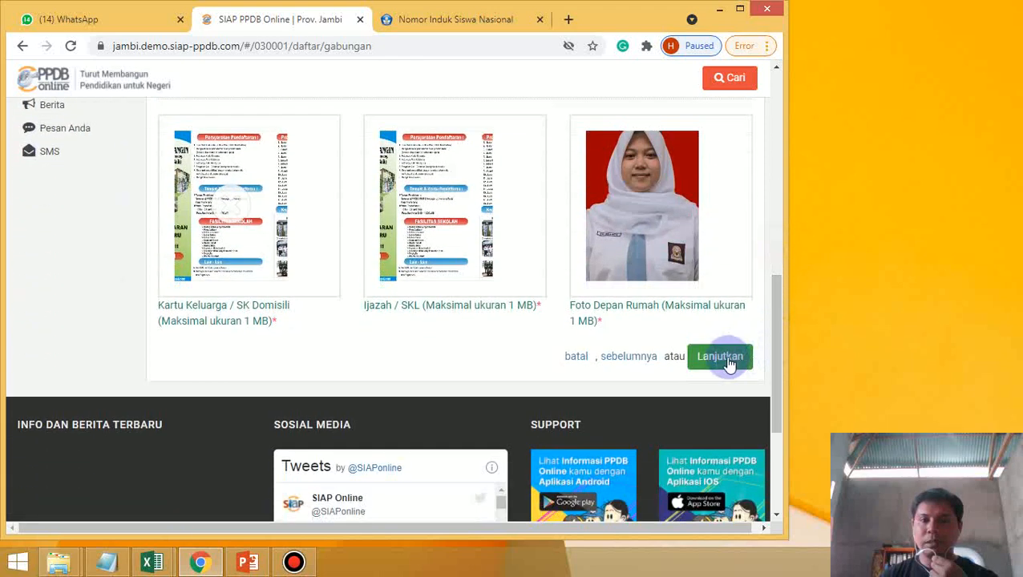
click(719, 361)
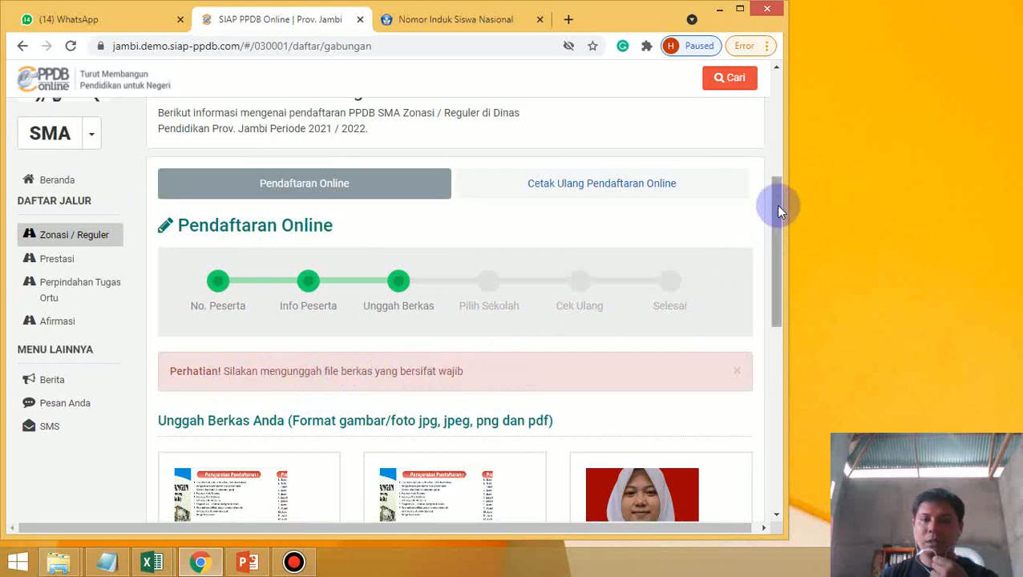
drag(775, 204, 773, 314)
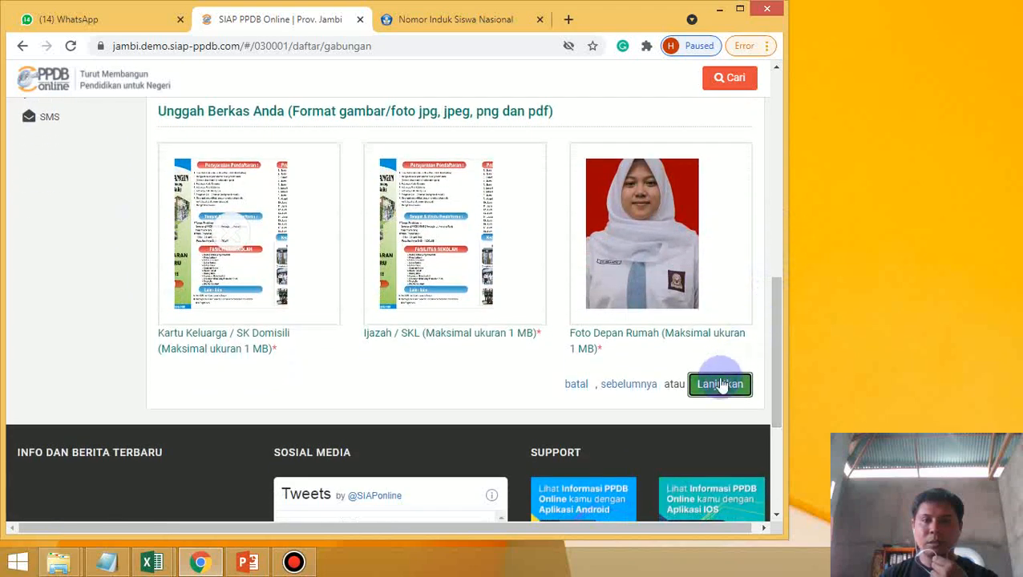
click(720, 384)
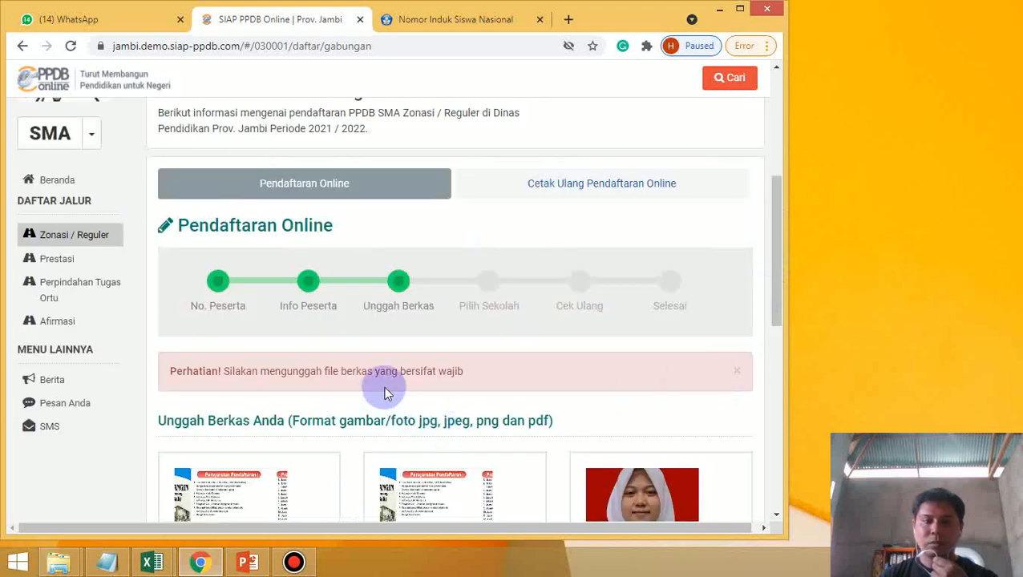
scroll(393, 393, down, 1)
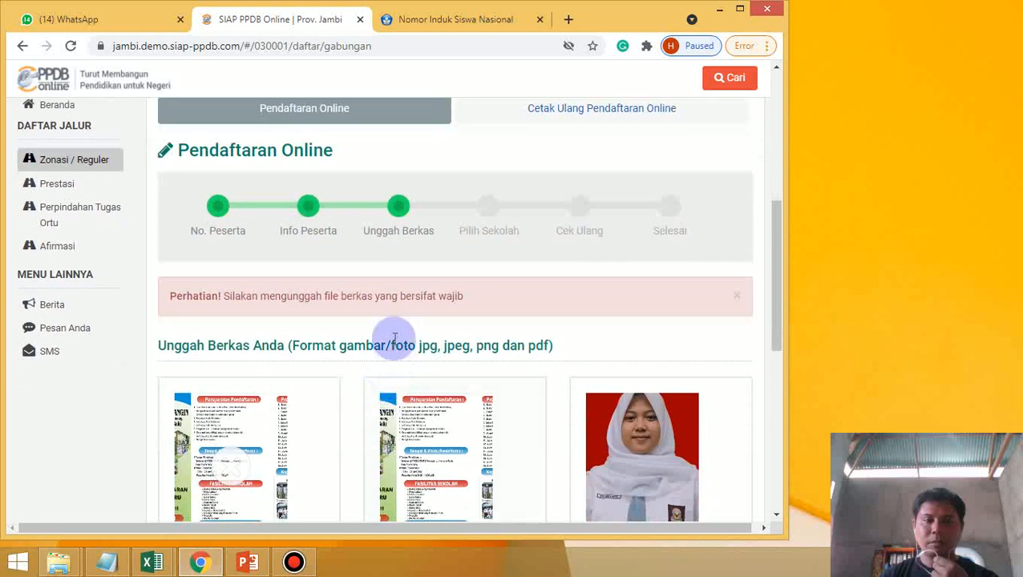
scroll(405, 336, down, 4)
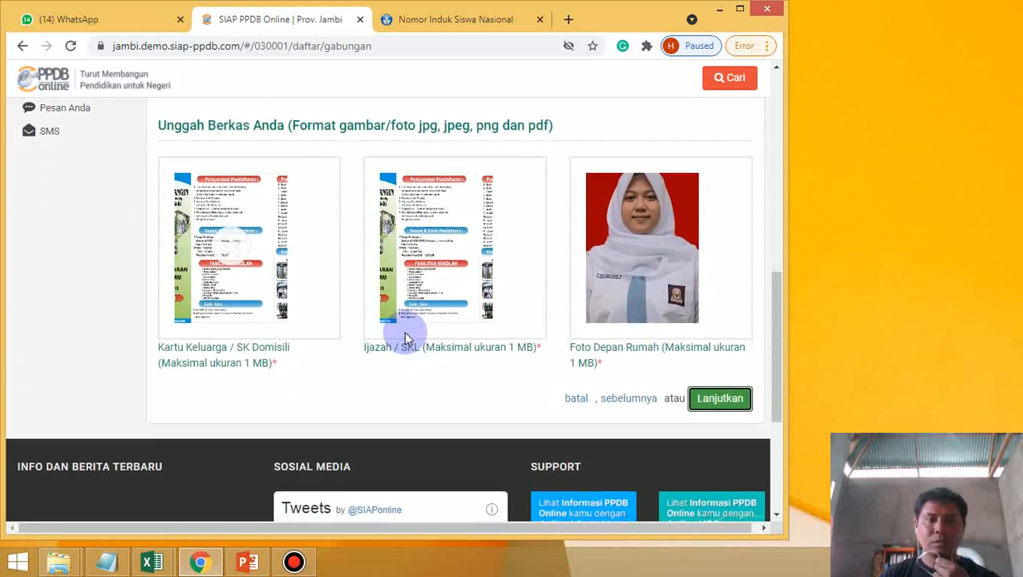
click(717, 317)
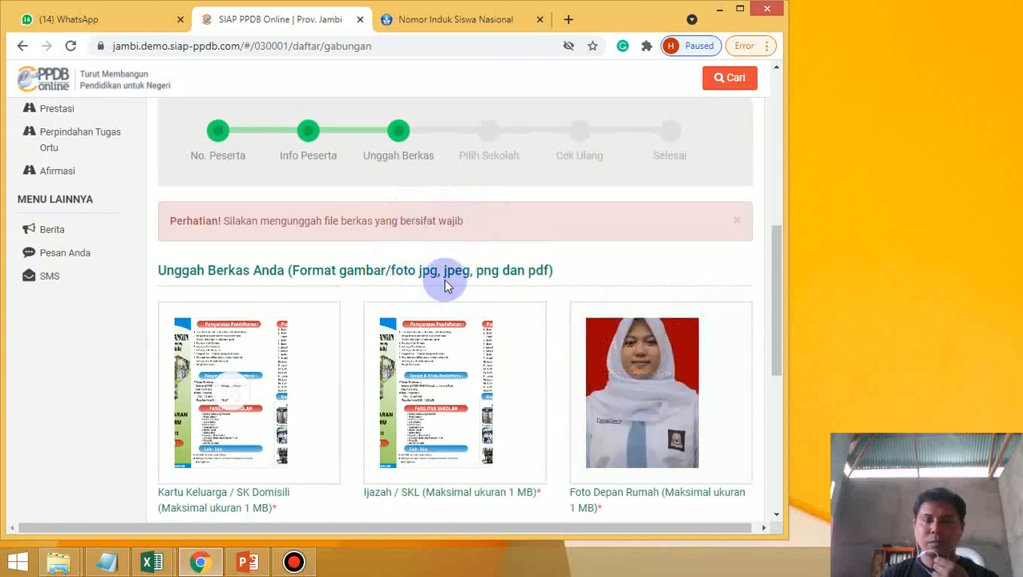
scroll(474, 279, down, 2)
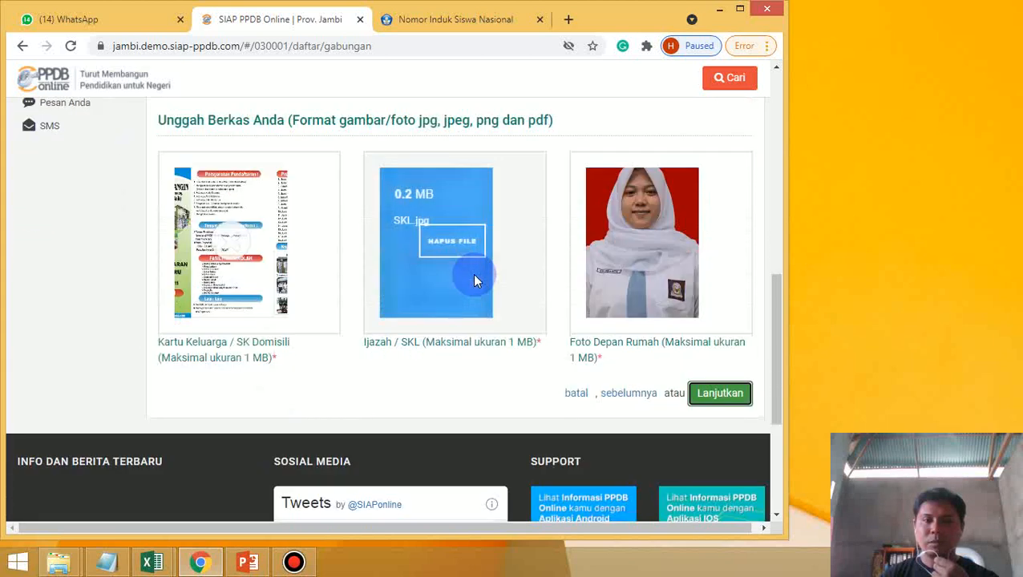
click(719, 393)
scroll(761, 295, down, 4)
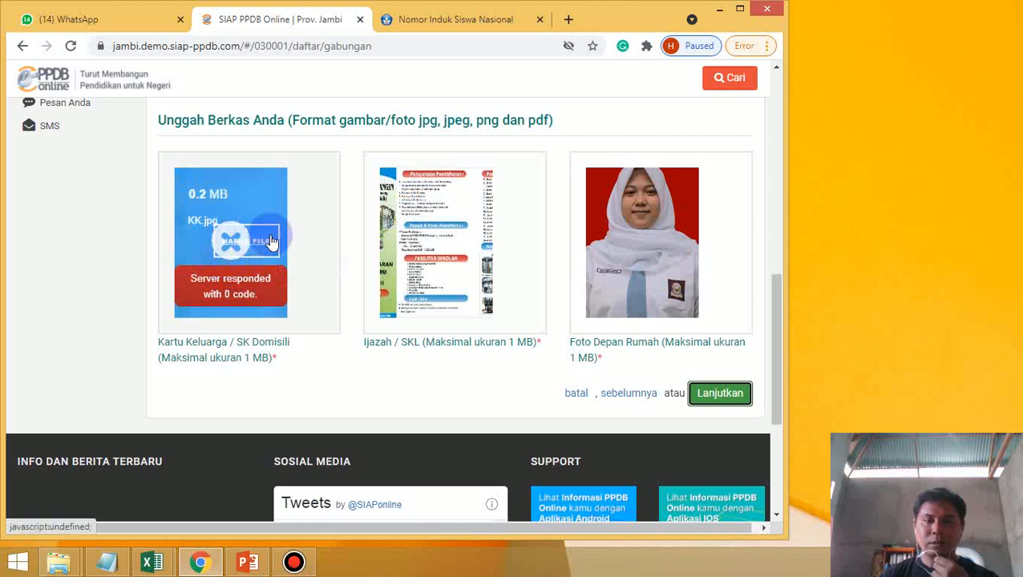
- Dismiss the failed Kartu Keluarga upload error and try Lanjutkan once more
click(231, 240)
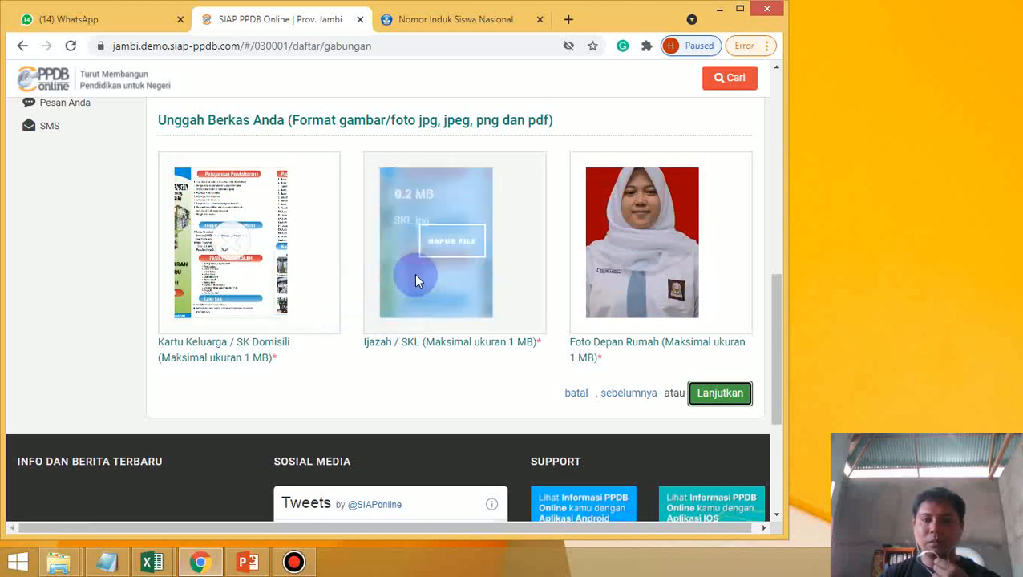
scroll(413, 273, up, 3)
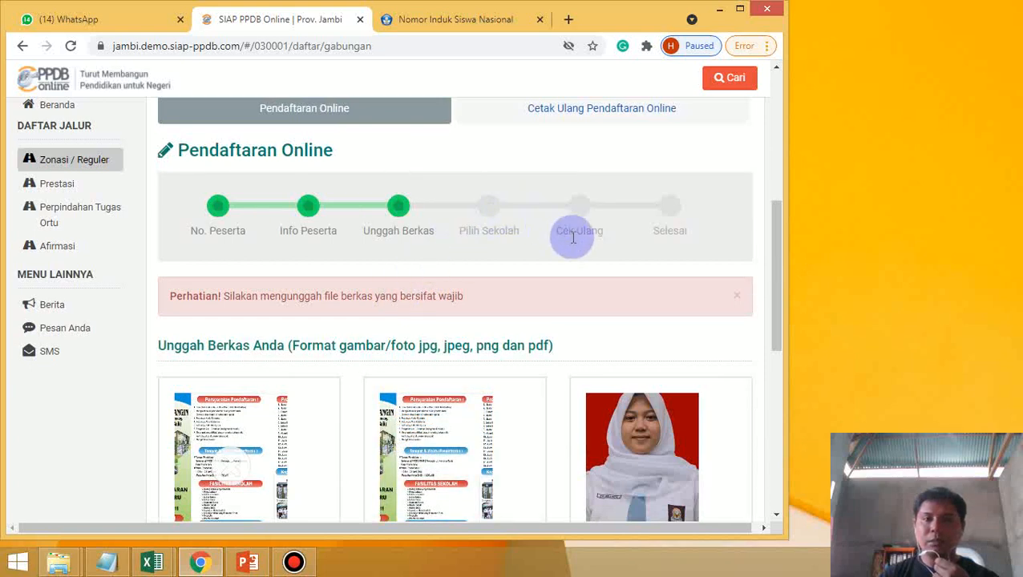
scroll(574, 249, up, 1)
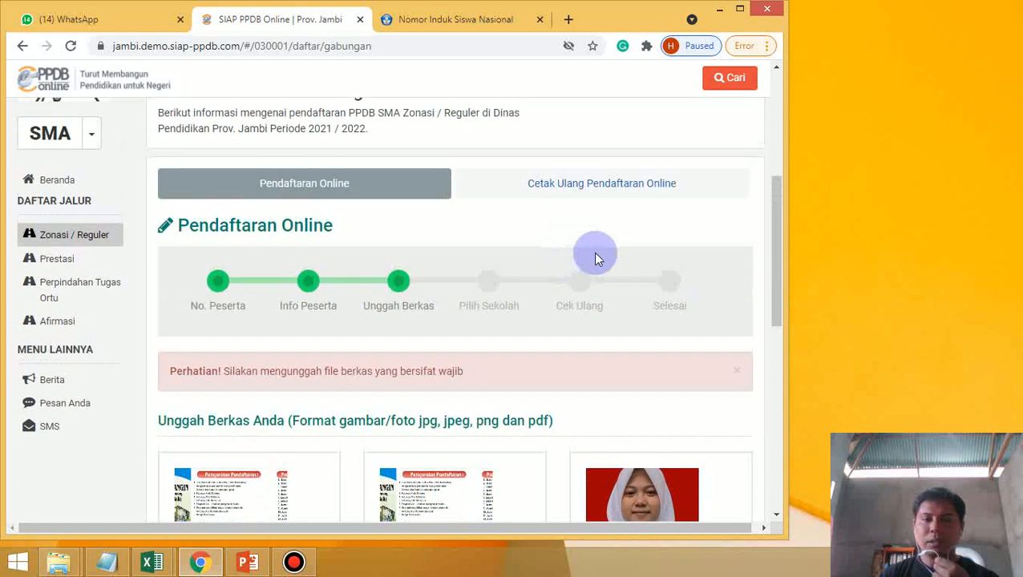
scroll(595, 257, down, 1)
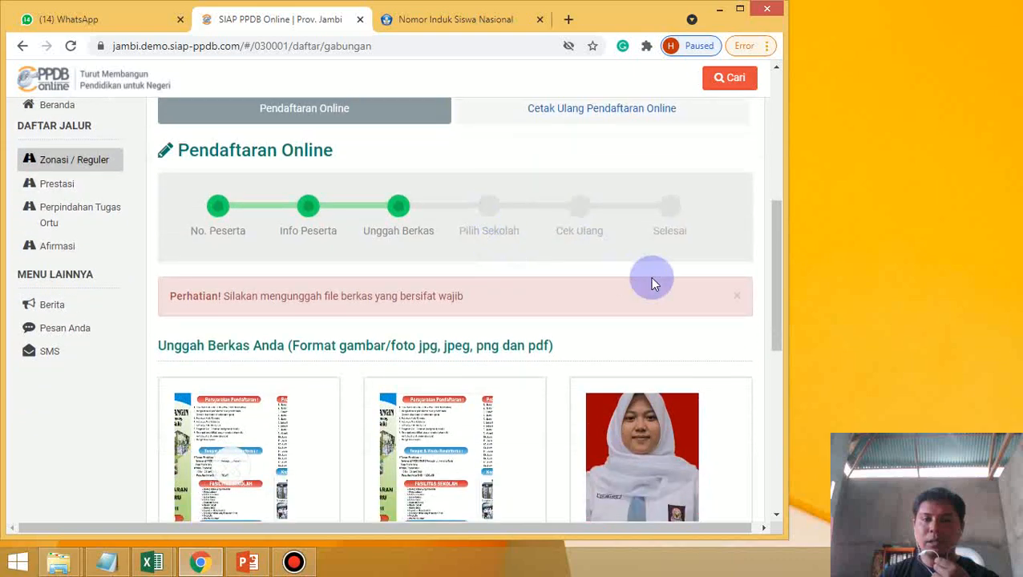
drag(776, 222, 776, 361)
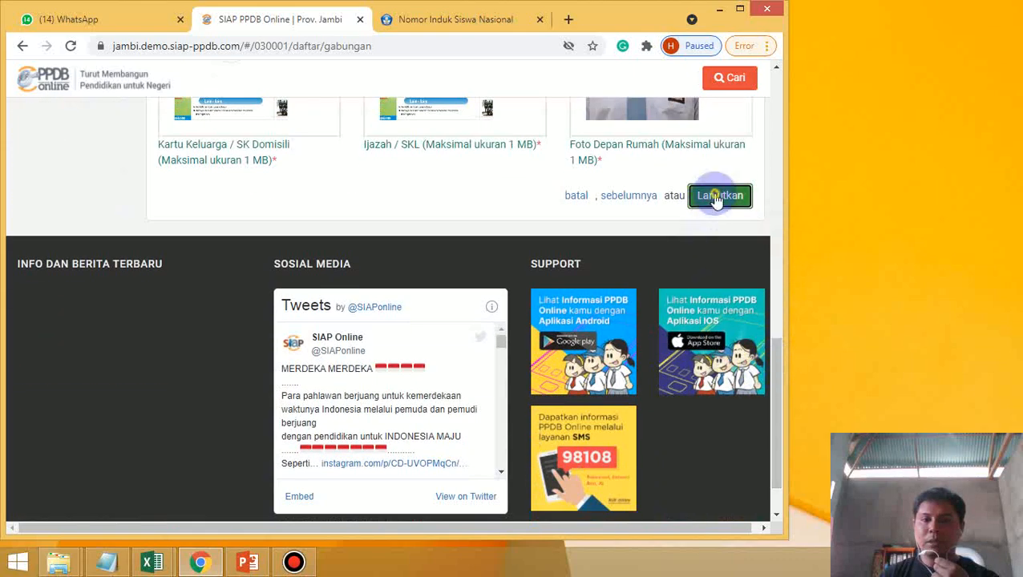
click(718, 197)
- Switch to the Afirmasi registration track
scroll(473, 227, up, 1)
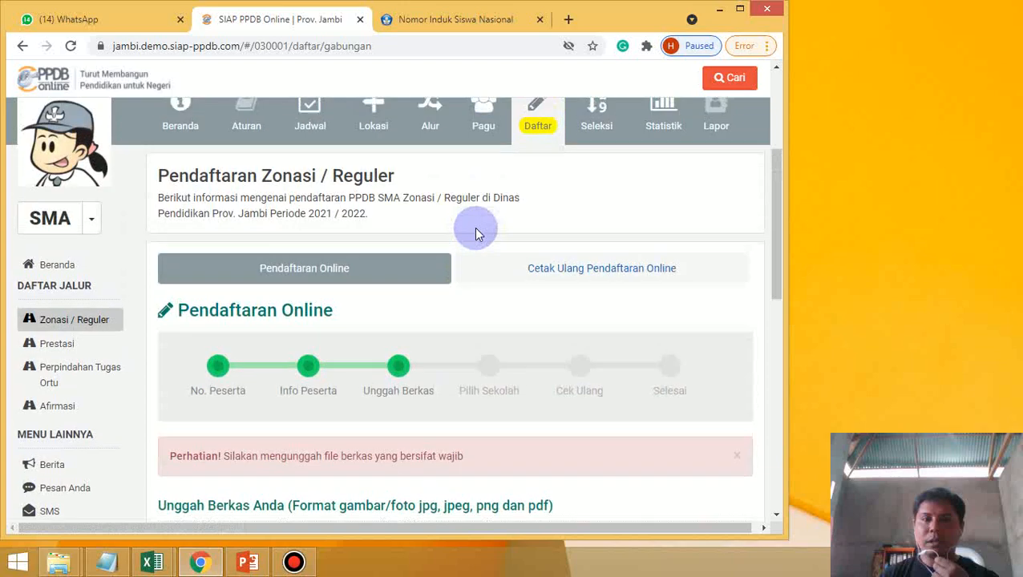
scroll(473, 227, up, 2)
scroll(474, 232, down, 2)
scroll(474, 246, up, 1)
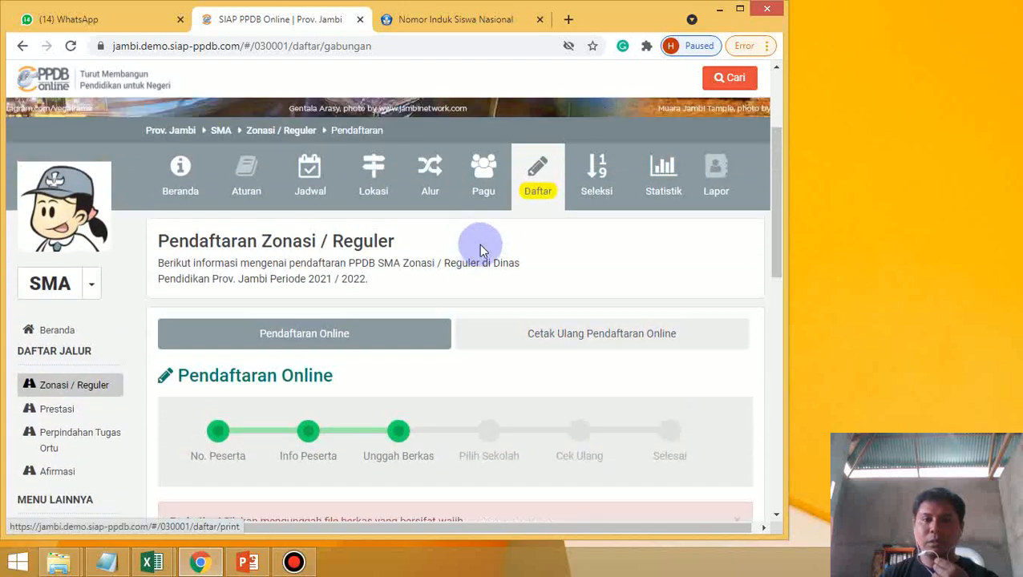
scroll(529, 329, down, 2)
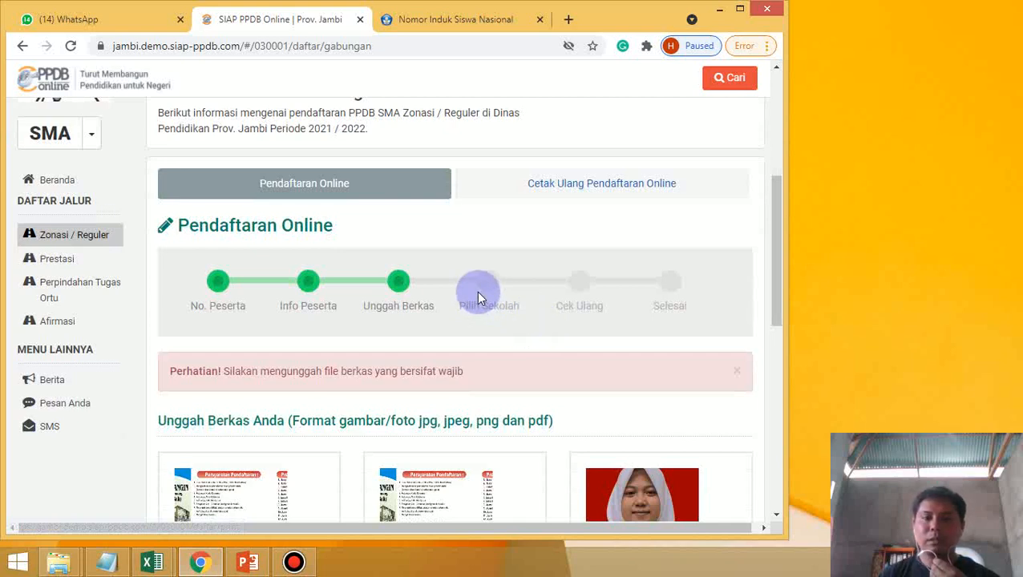
click(57, 321)
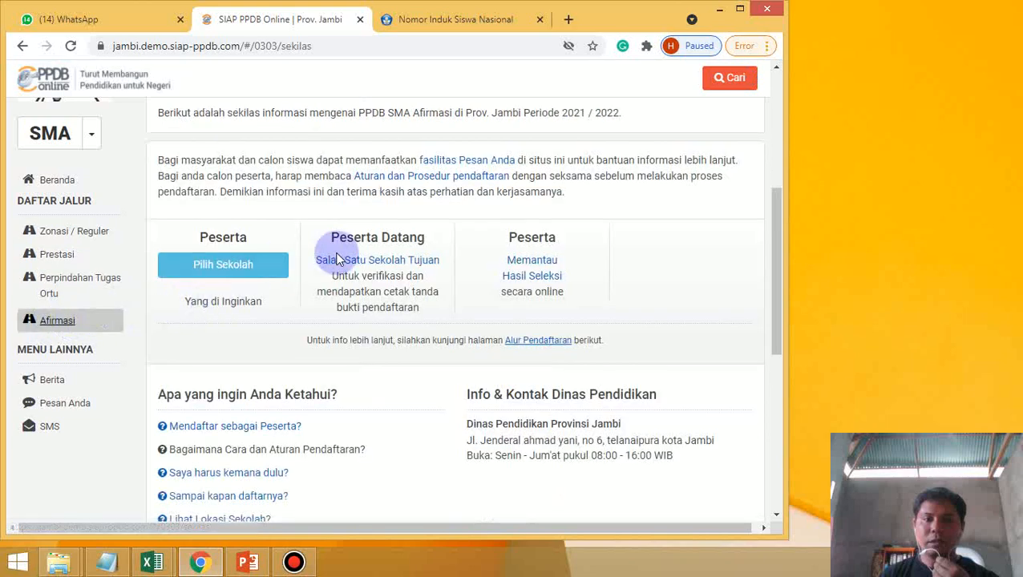
- Open the Afirmasi page and start its Pendaftaran Online form
scroll(228, 282, up, 3)
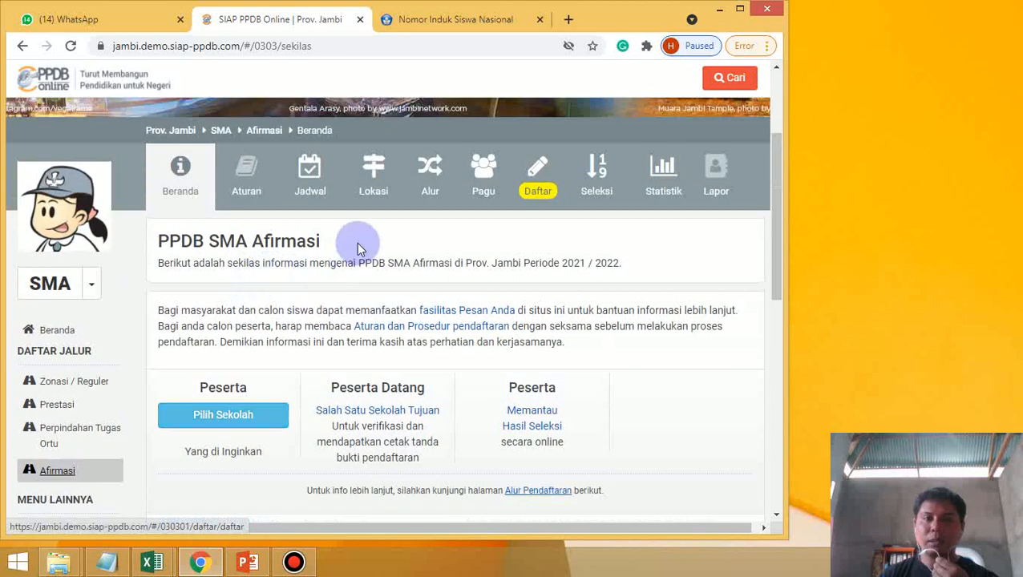
click(537, 172)
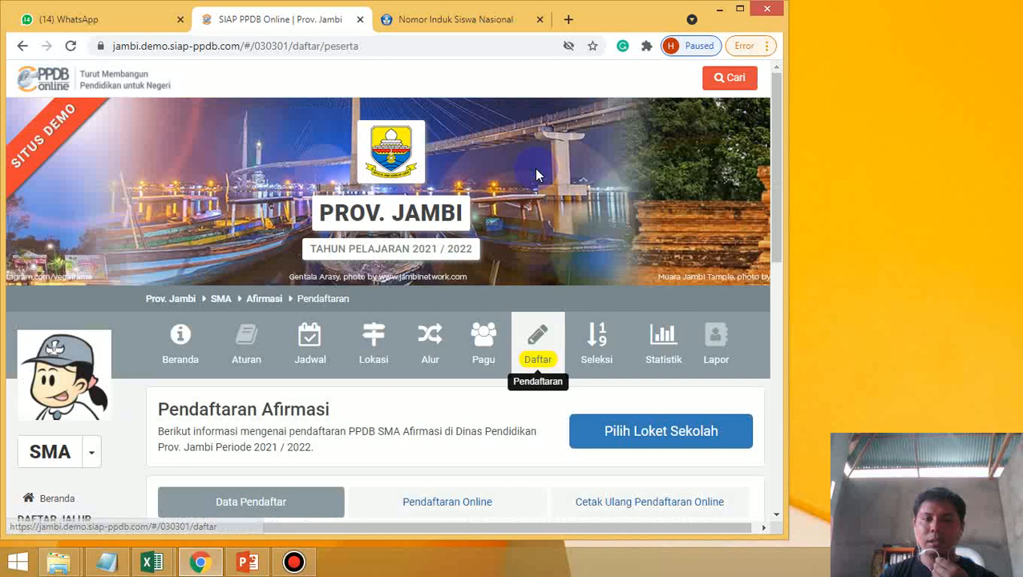
scroll(595, 192, down, 3)
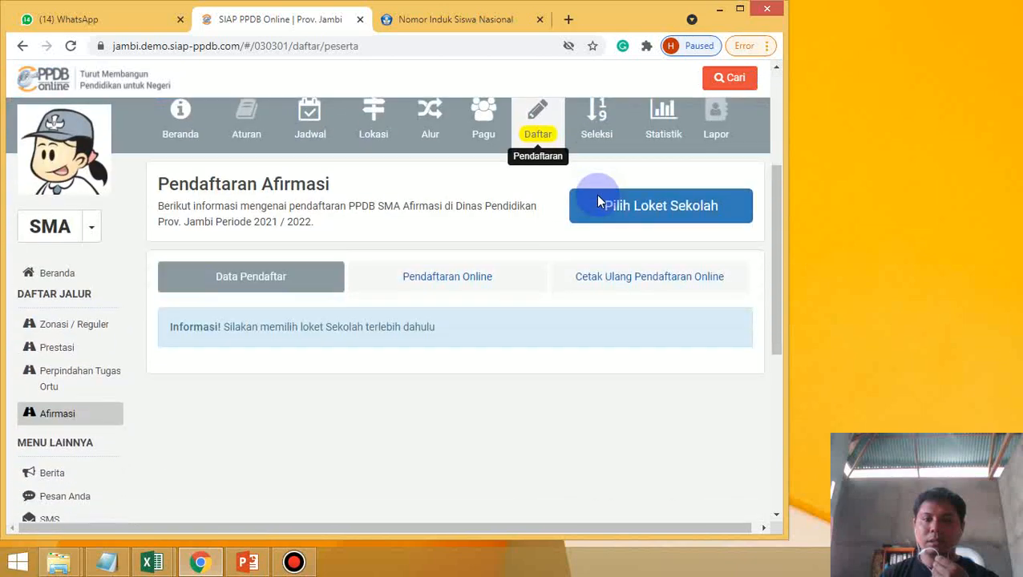
click(451, 279)
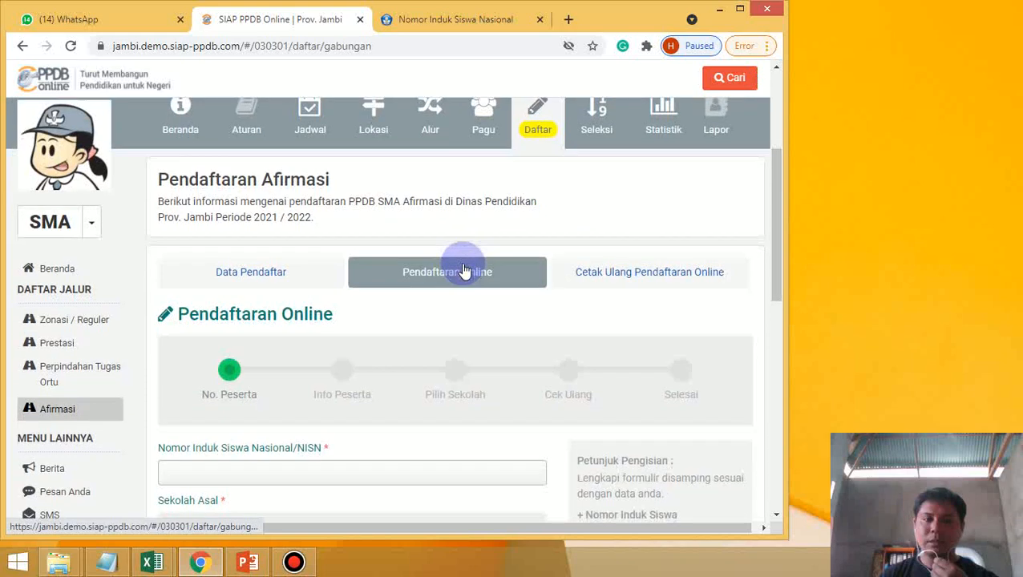
scroll(464, 269, down, 2)
scroll(461, 262, down, 1)
- Enter the saved NISN, Dalam Provinsi, graduation year 2020 and the security code, then submit
click(304, 253)
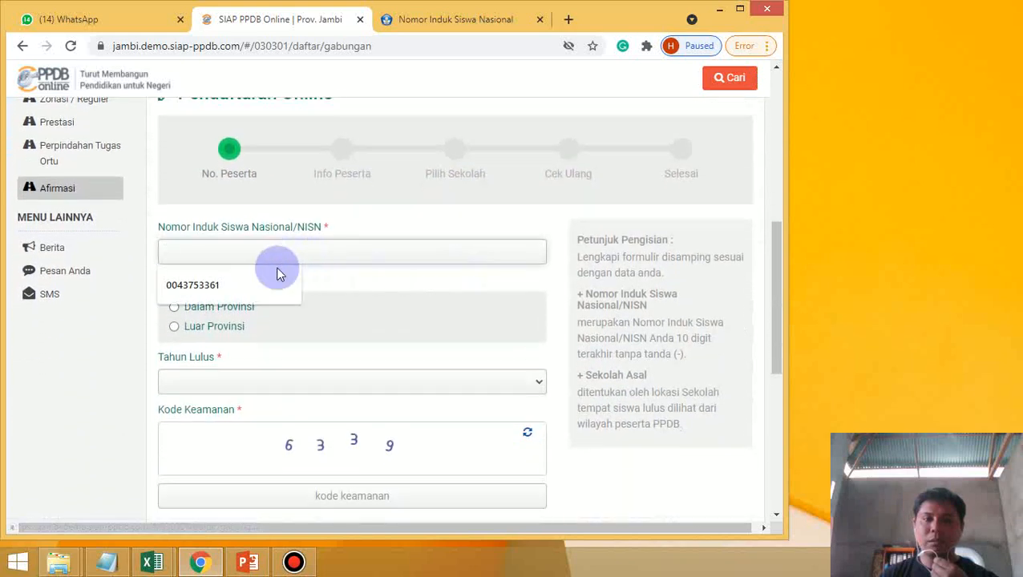
click(212, 287)
scroll(337, 265, down, 2)
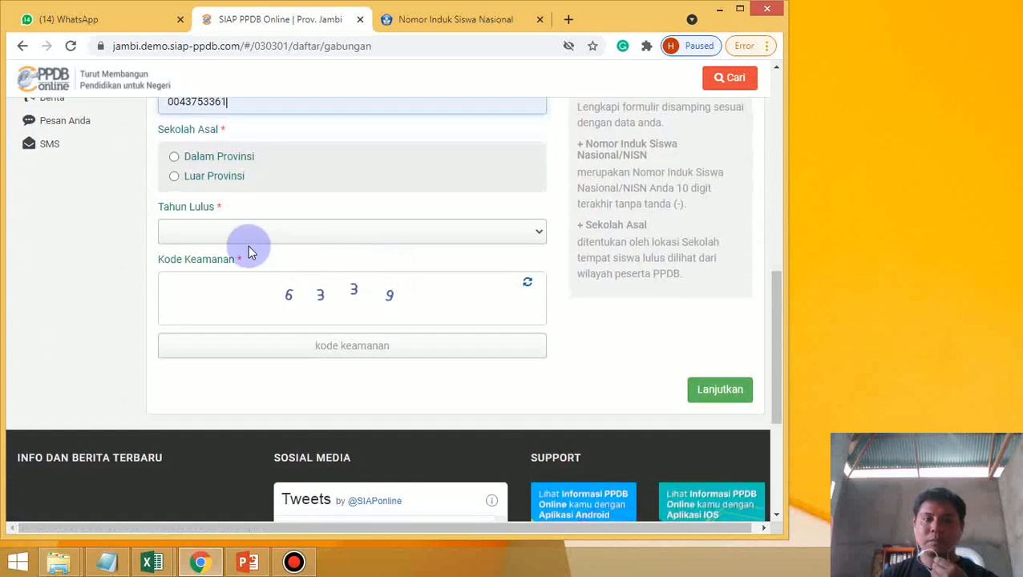
click(193, 157)
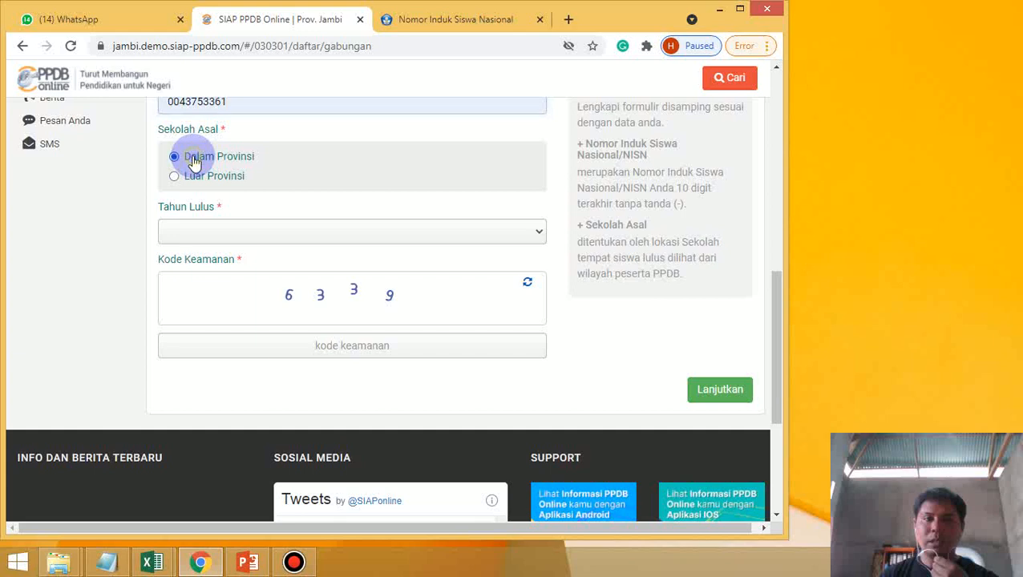
click(220, 234)
click(200, 266)
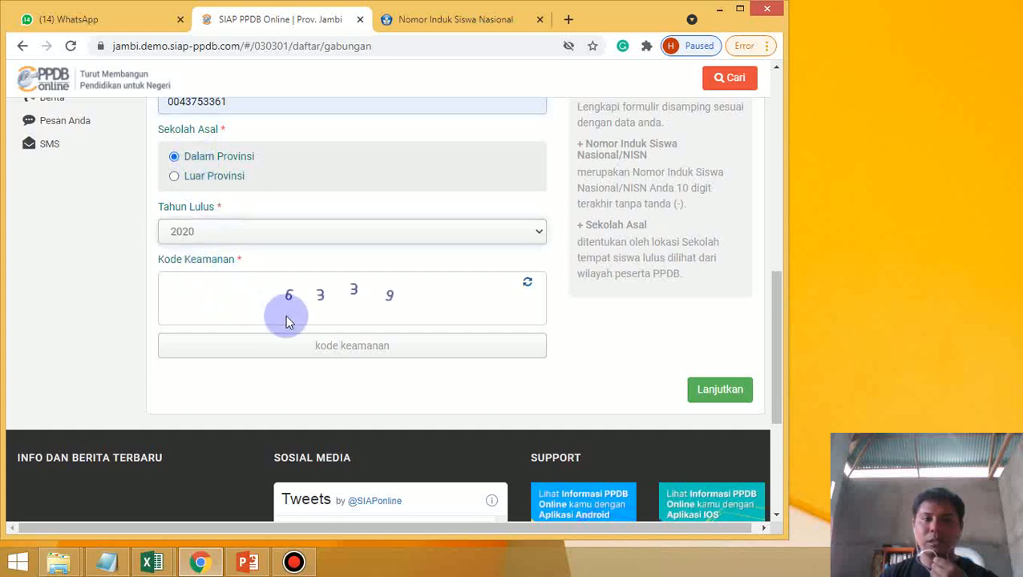
click(335, 347)
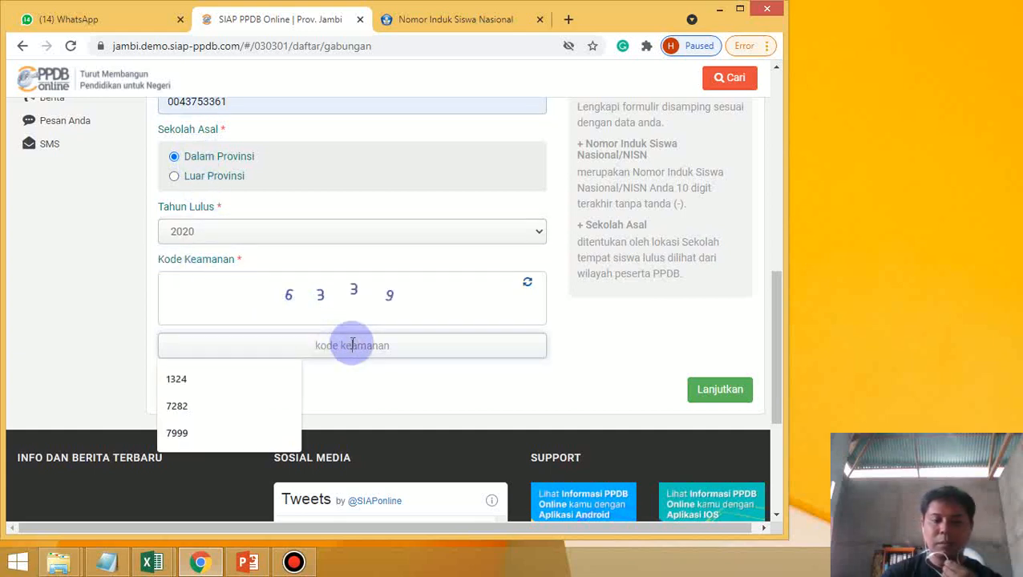
text(6339)
click(717, 389)
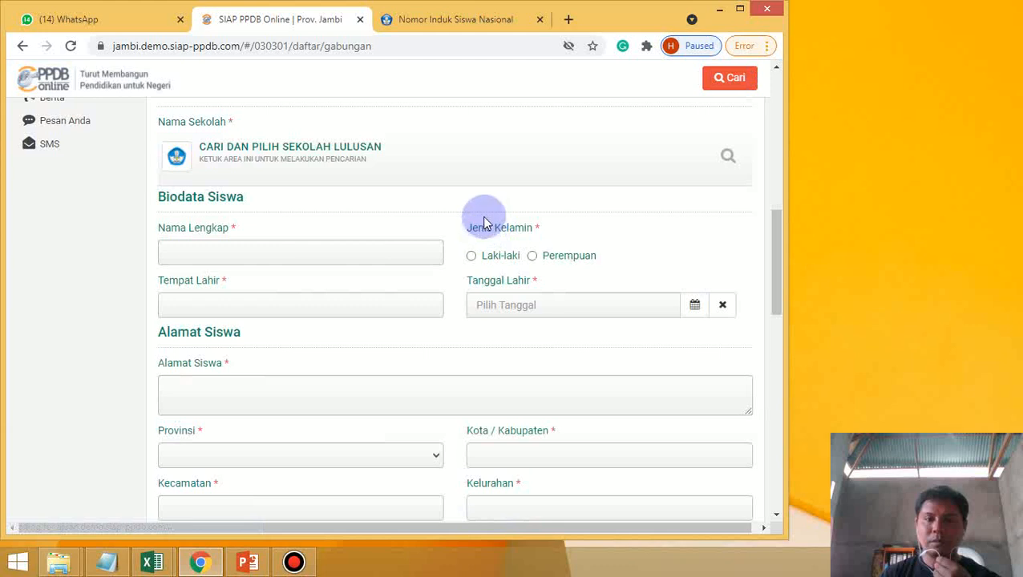
- Search for 'smpn 19 merangin' and select SEKOLAH DALAM KOTA as the origin school
scroll(484, 223, down, 1)
scroll(484, 222, up, 2)
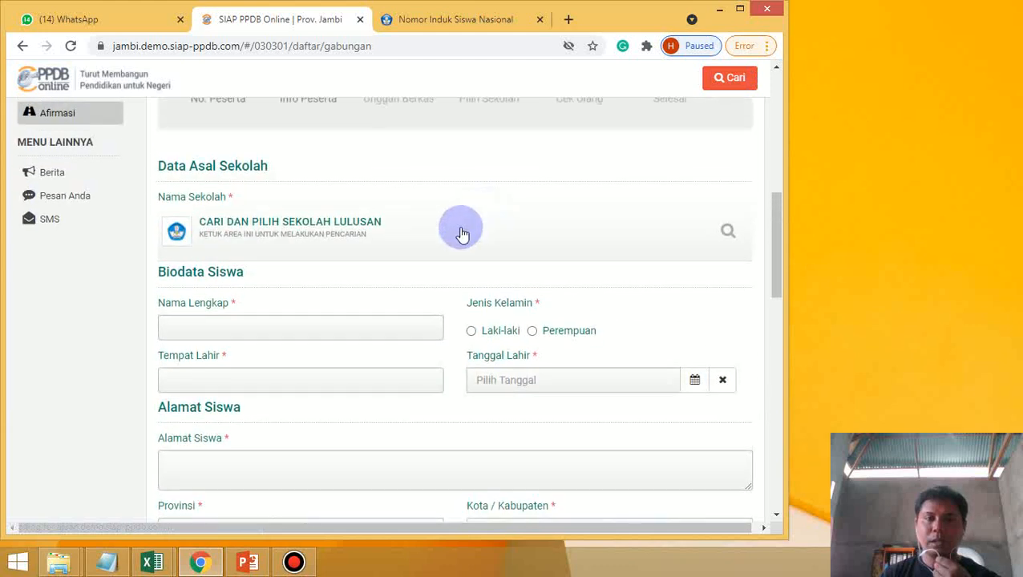
click(287, 233)
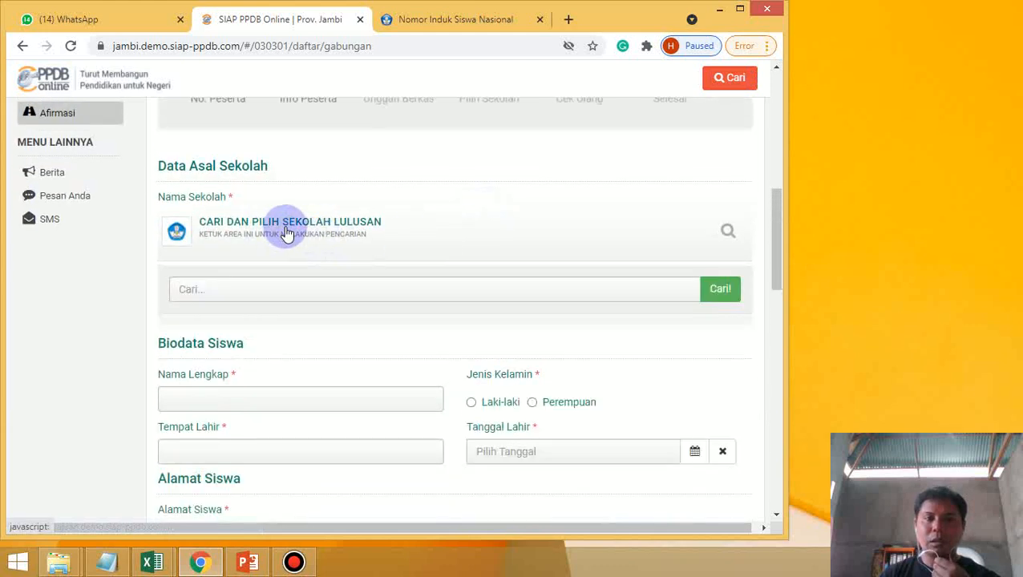
click(479, 289)
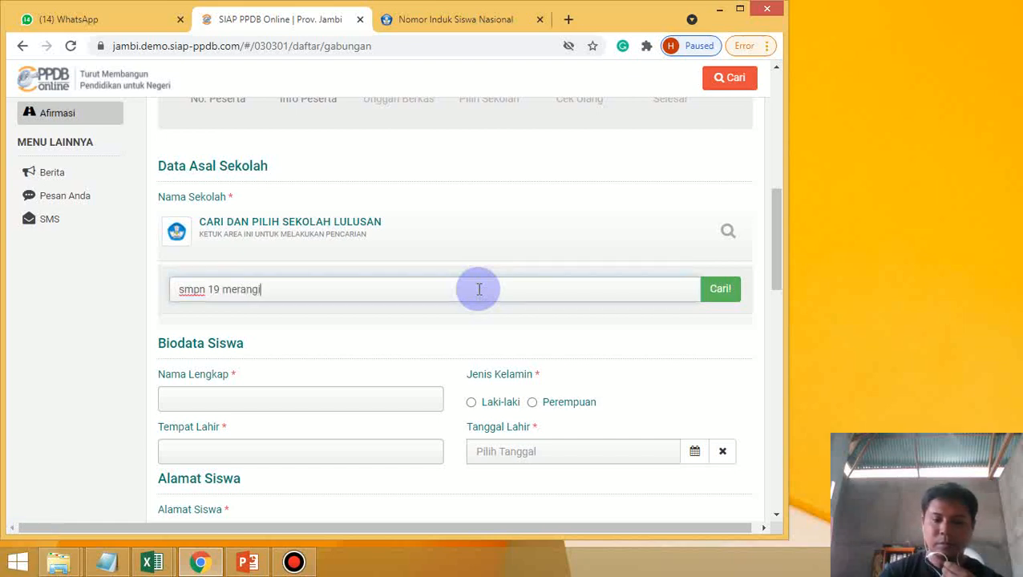
click(720, 290)
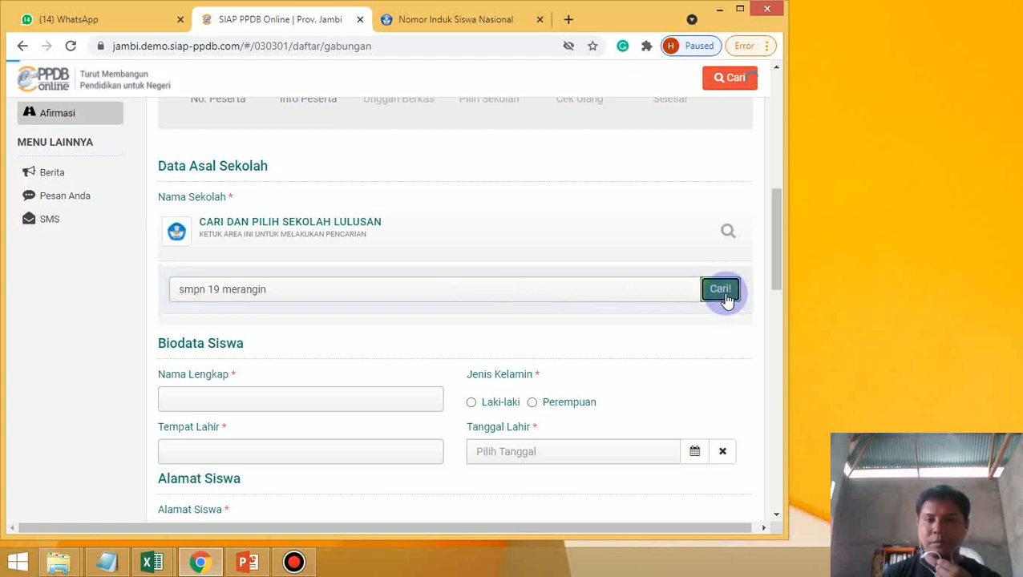
scroll(504, 255, down, 2)
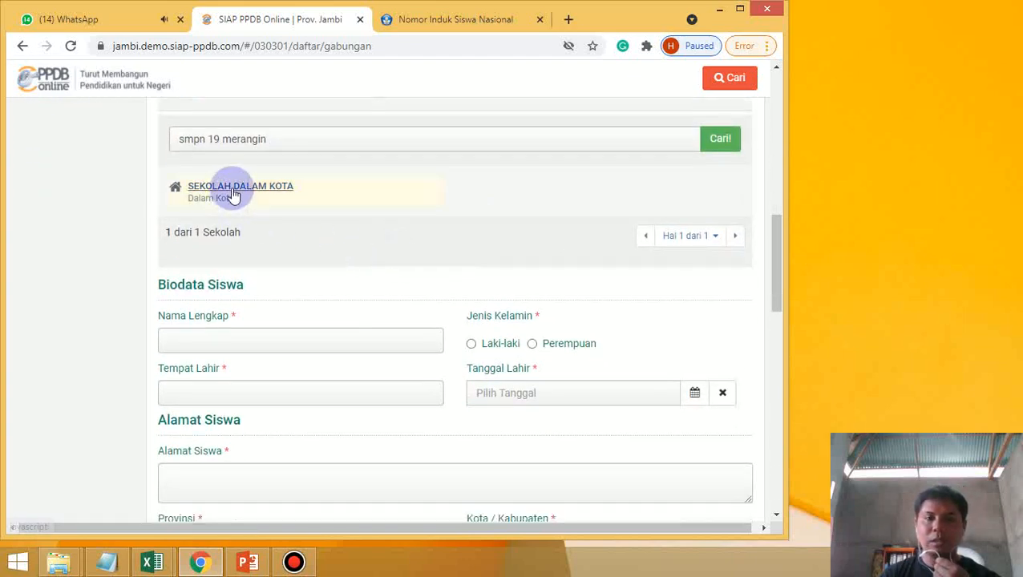
click(237, 191)
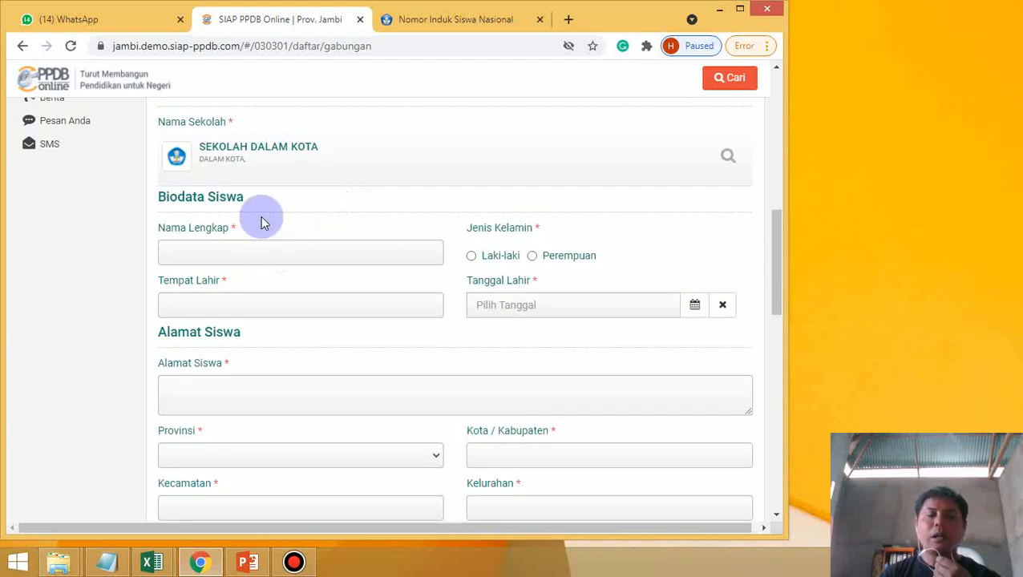
- Enter the student's full name, select Laki-laki, and fill in birthplace Merangin
click(214, 252)
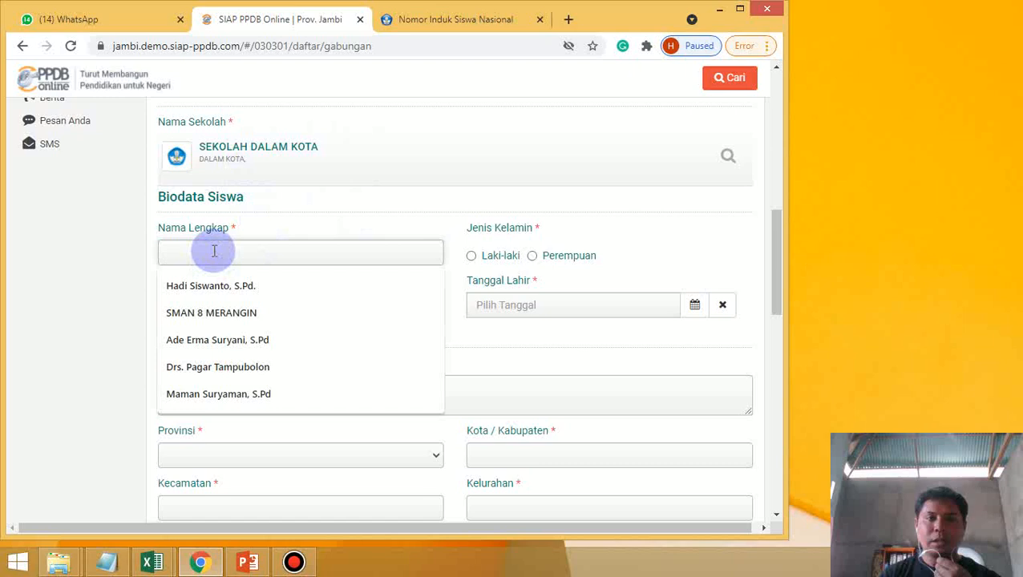
text(Abdhi)
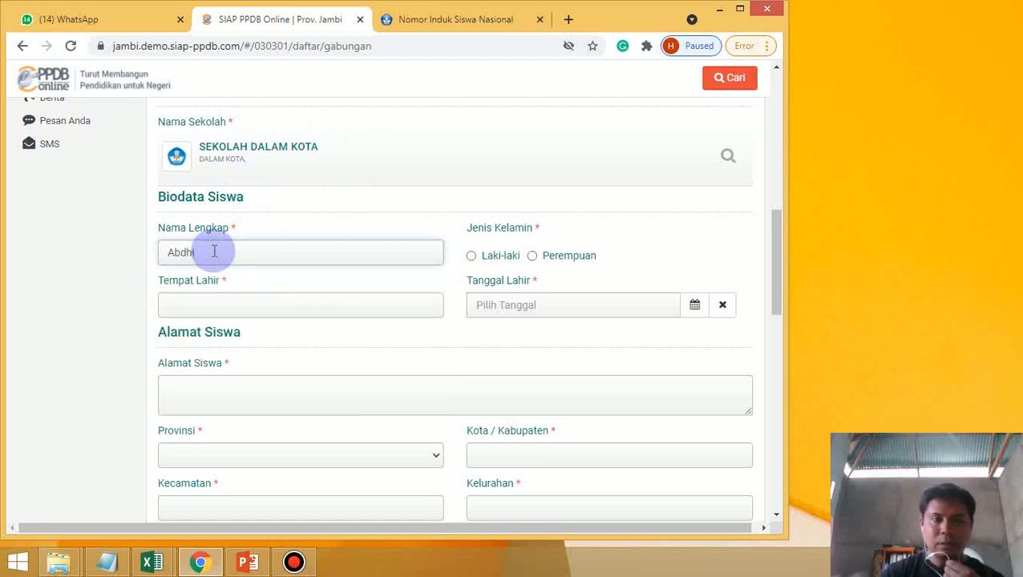
click(472, 255)
scroll(471, 265, down, 1)
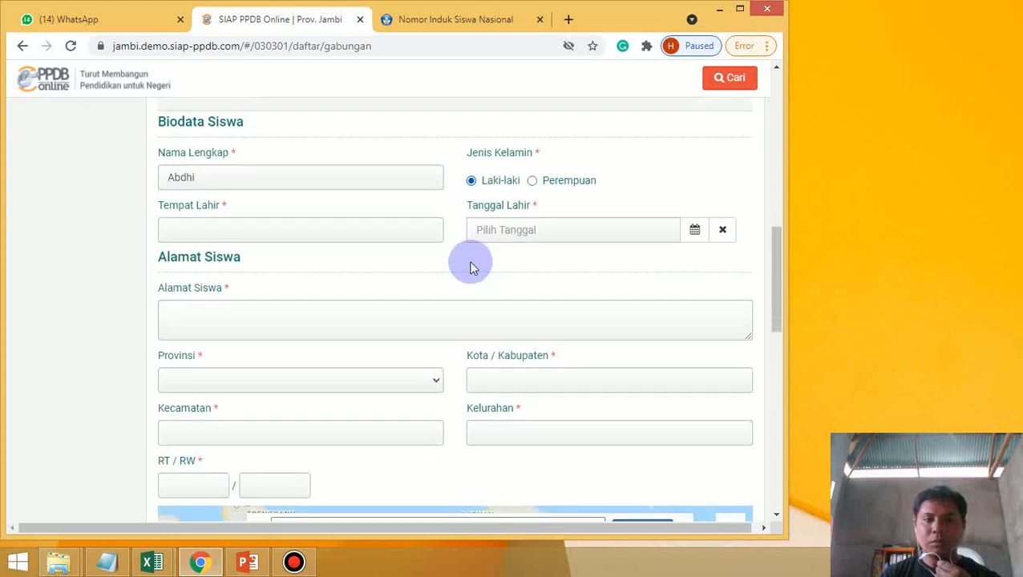
click(324, 240)
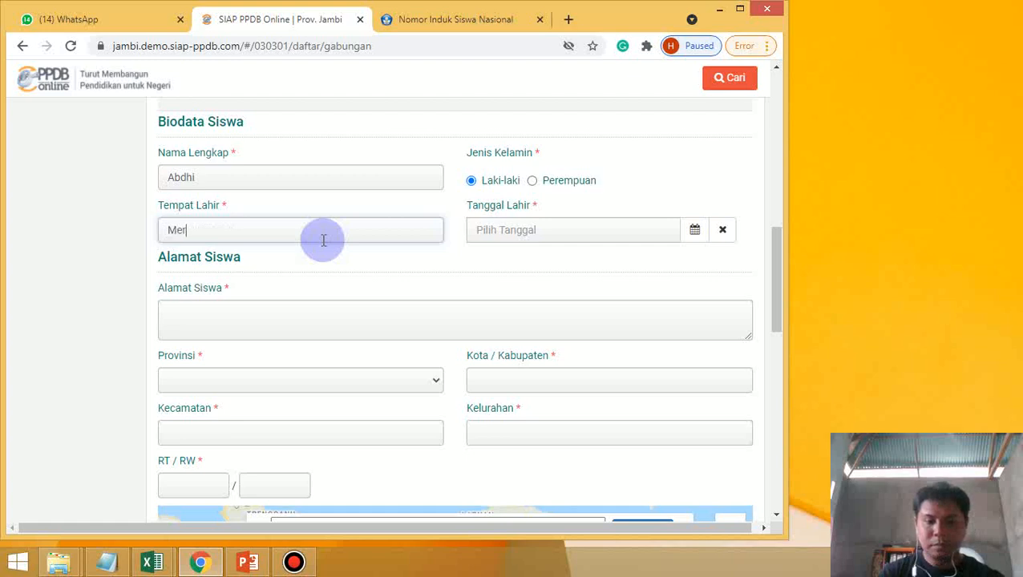
click(607, 230)
click(636, 263)
click(641, 264)
double_click(645, 265)
click(645, 265)
click(573, 260)
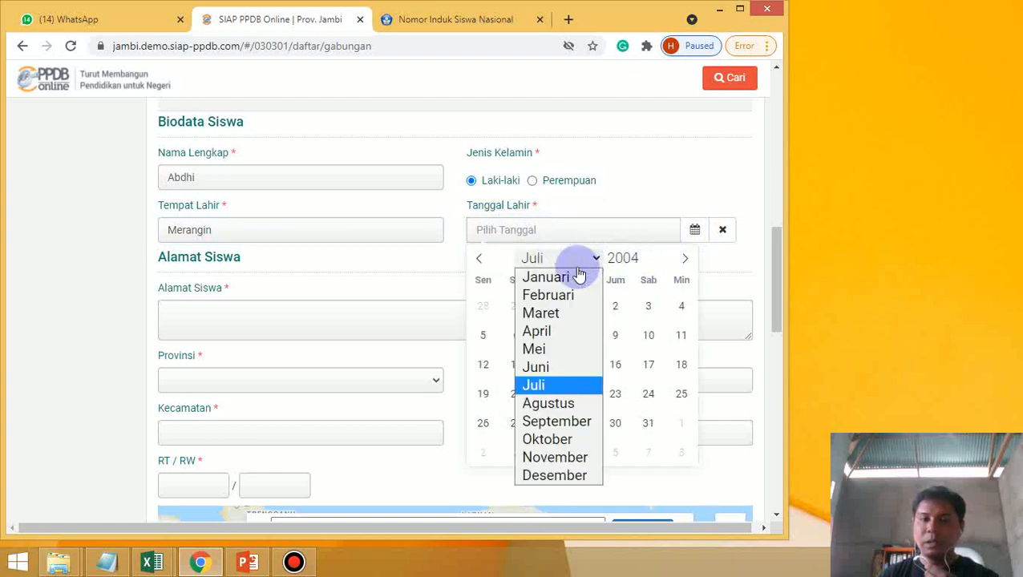
click(553, 436)
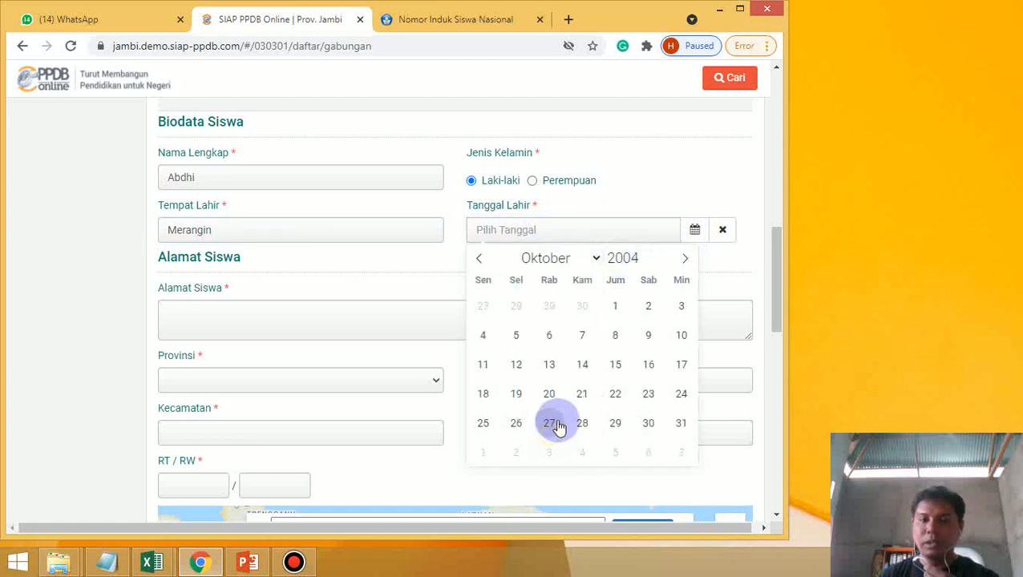
click(649, 337)
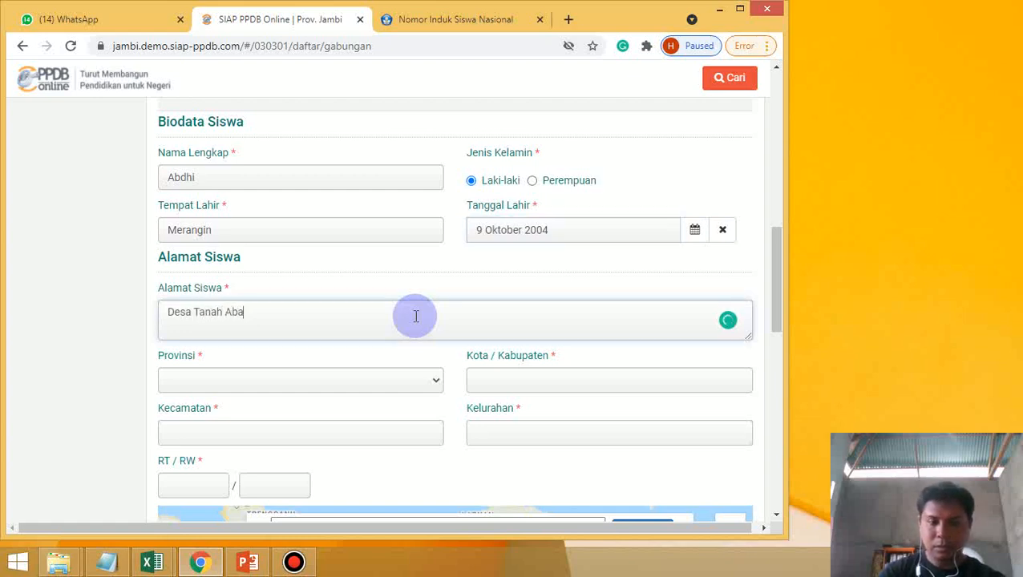
- Choose Jambi, Kab. Merangin, Pamenang and Tanah Abang for the address and enter RT 2
scroll(410, 310, down, 1)
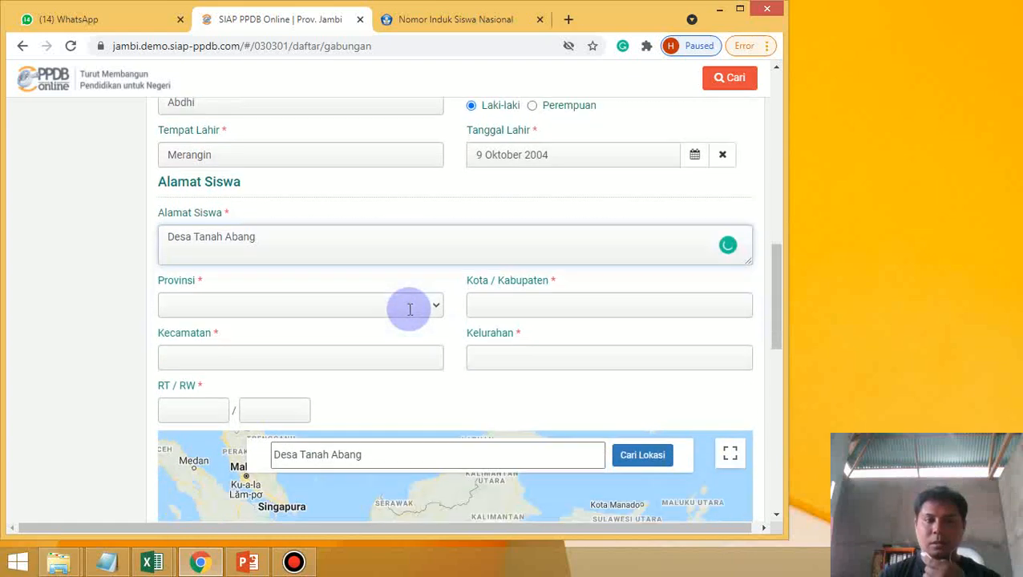
scroll(404, 319, down, 2)
click(339, 157)
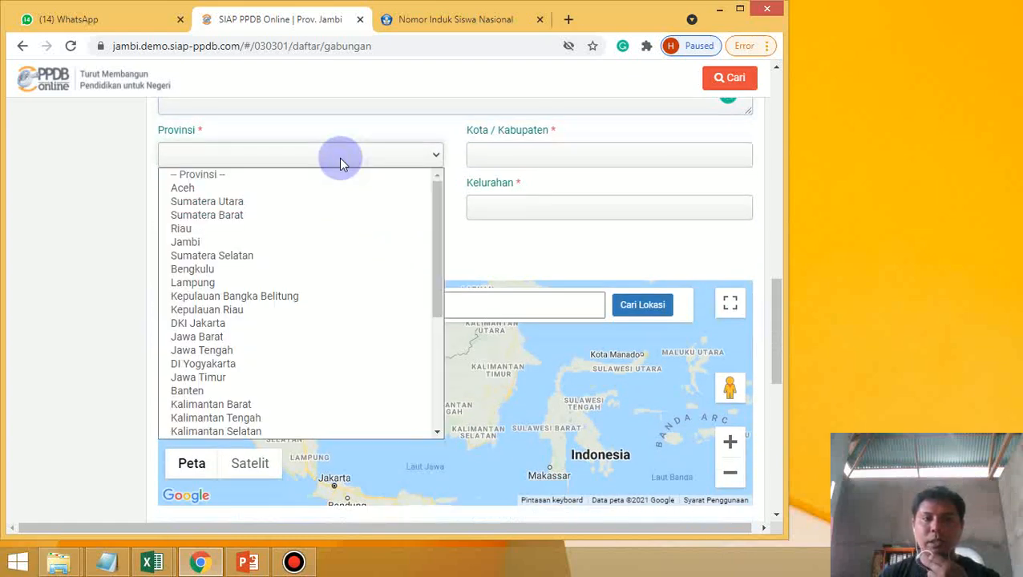
click(227, 241)
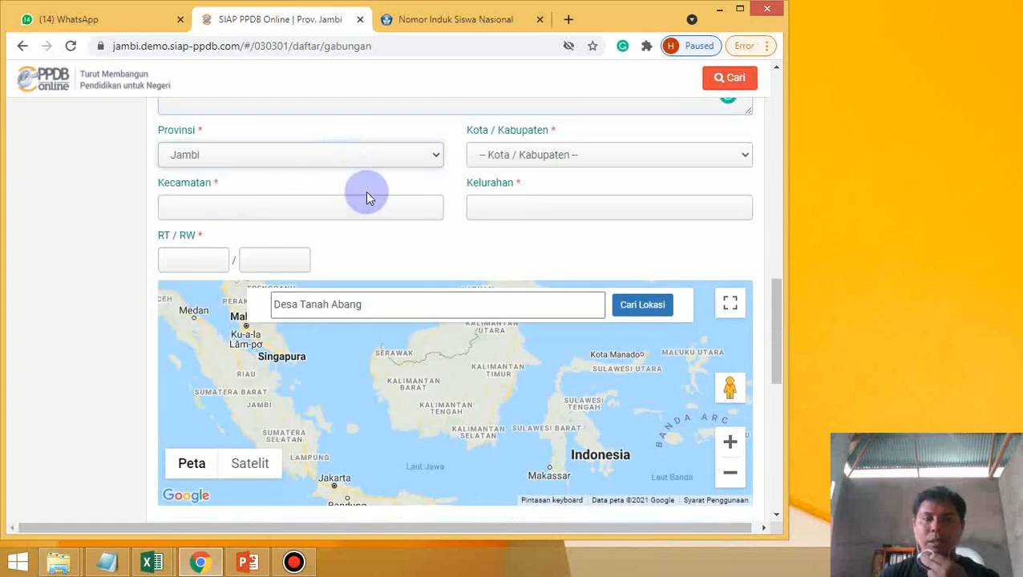
click(526, 154)
click(523, 215)
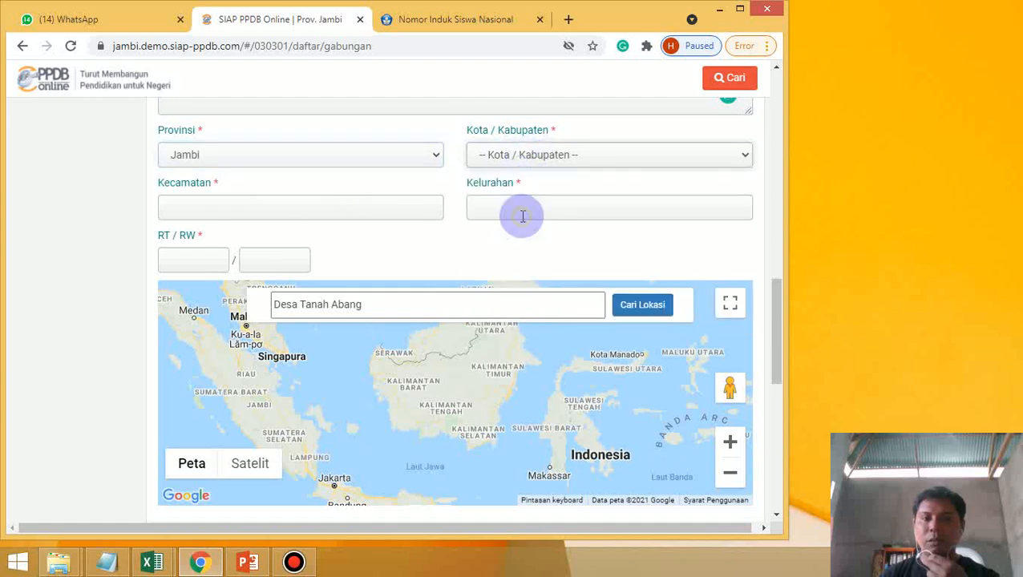
click(365, 206)
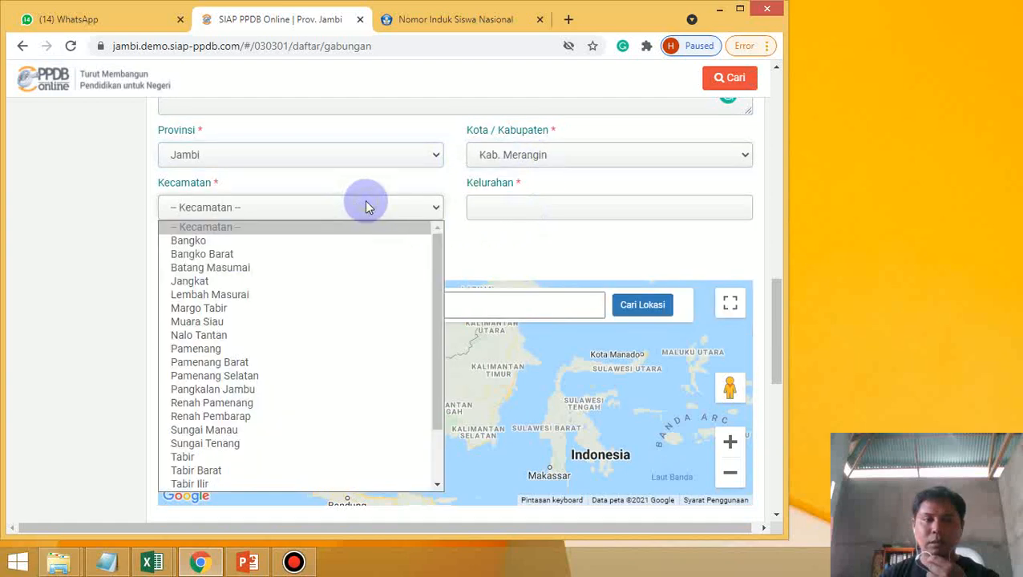
click(244, 349)
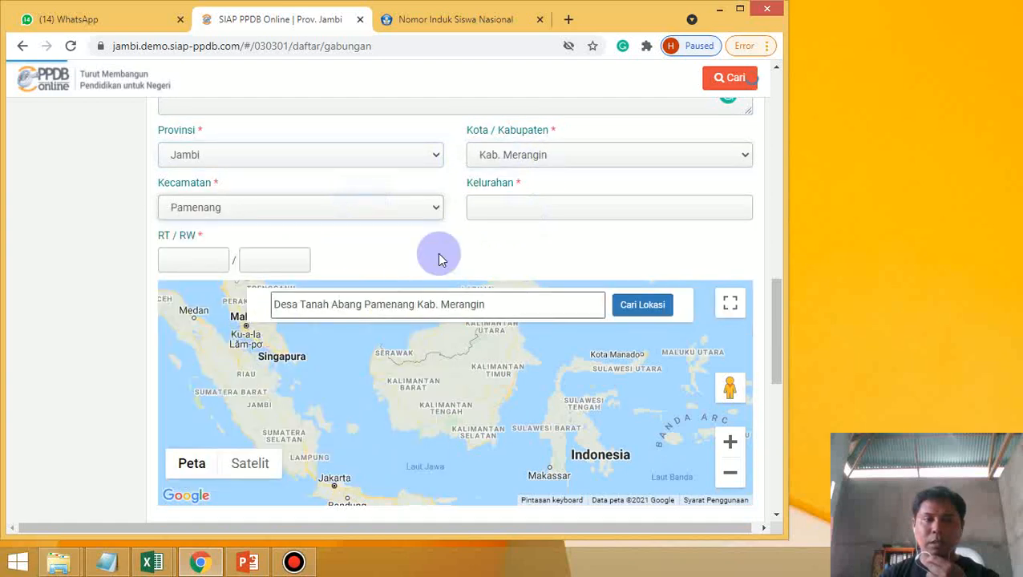
click(522, 207)
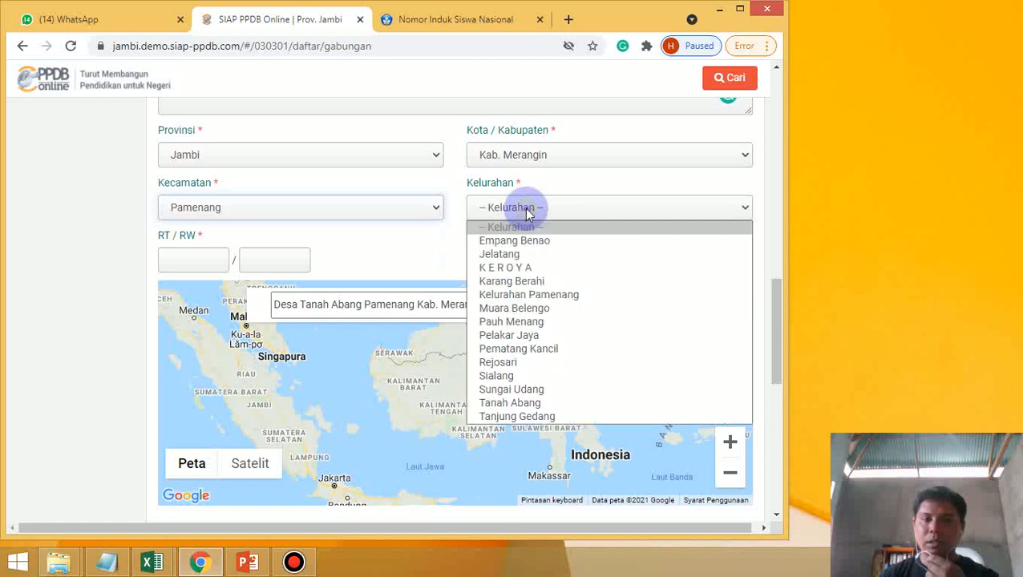
click(504, 402)
click(192, 259)
text(2)
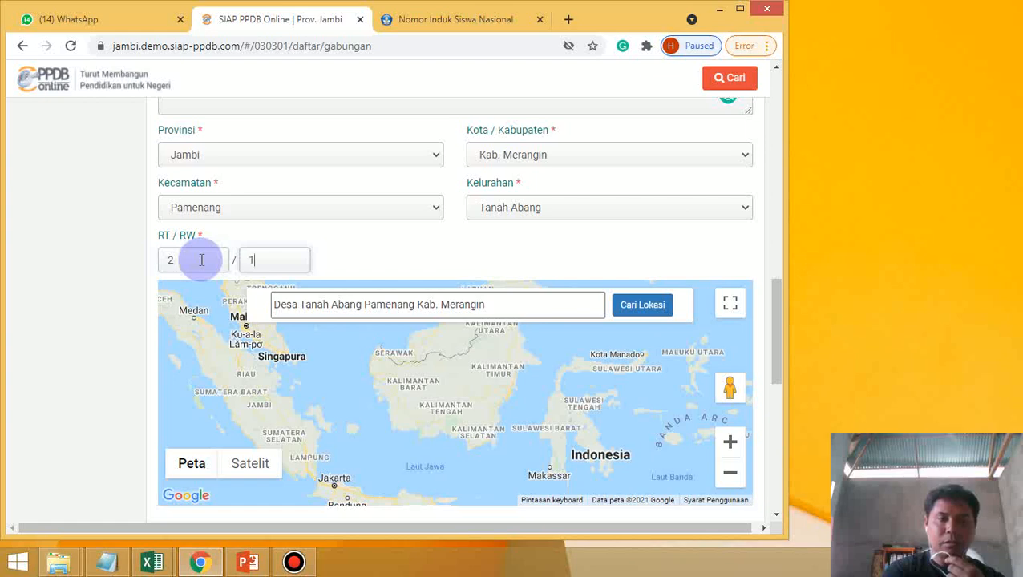
scroll(457, 245, down, 1)
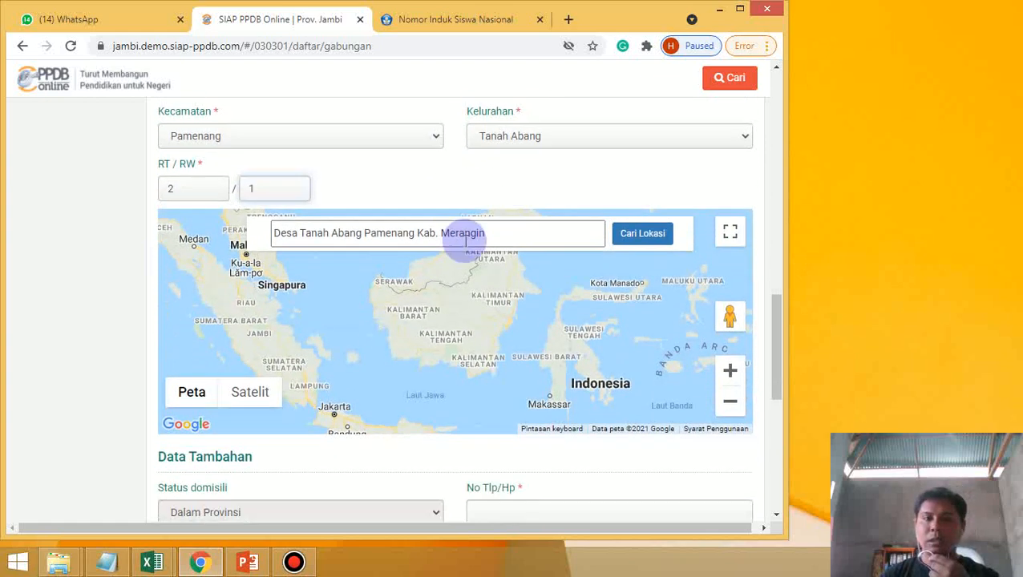
- Locate the address on the map and drag the home pin beside parabola-Nur Kutil
click(657, 234)
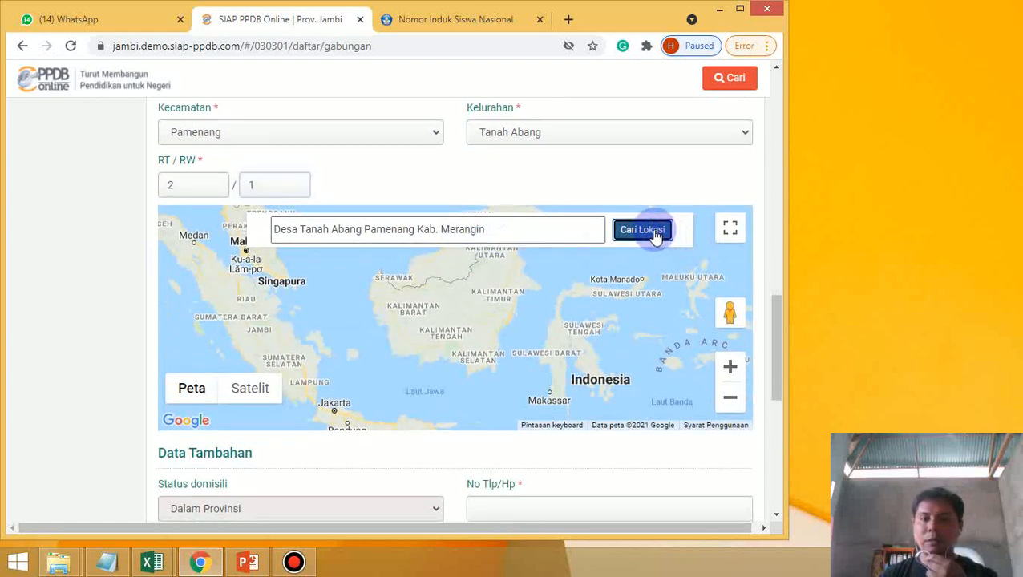
click(729, 399)
mouse_move(456, 311)
mouse_down()
mouse_move(629, 366)
mouse_move(615, 360)
mouse_up()
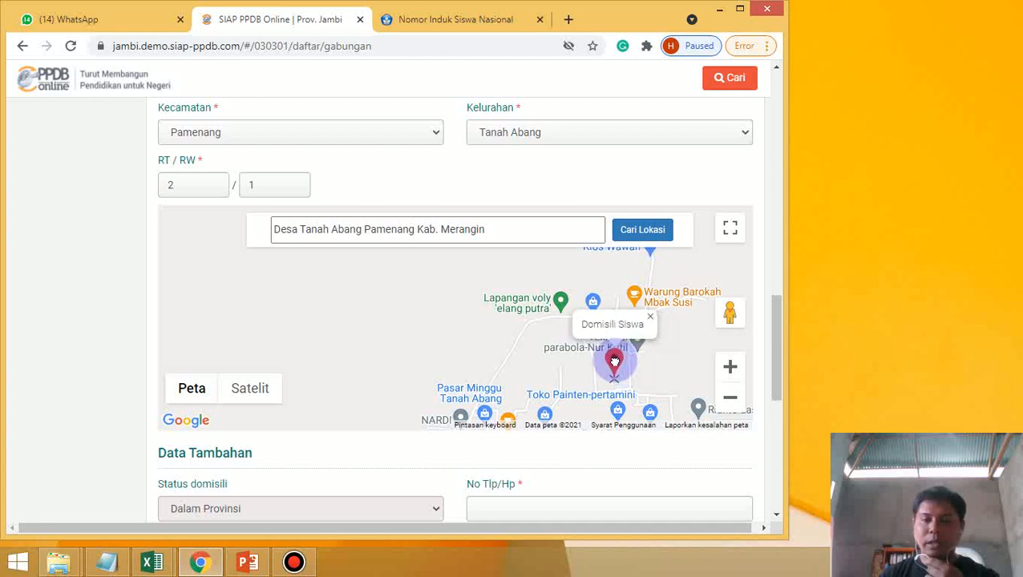
drag(614, 361, 614, 362)
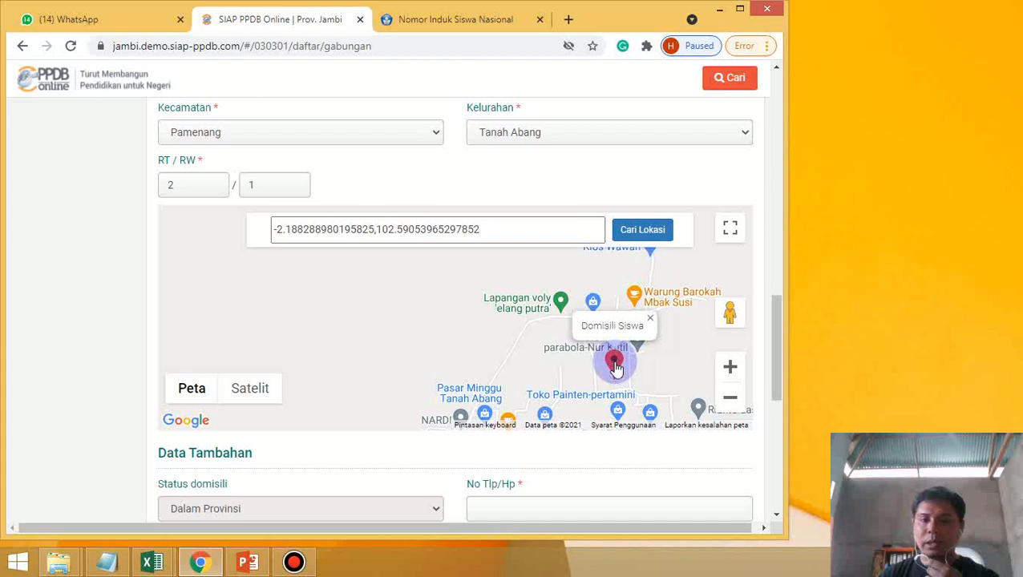
drag(775, 315, 778, 364)
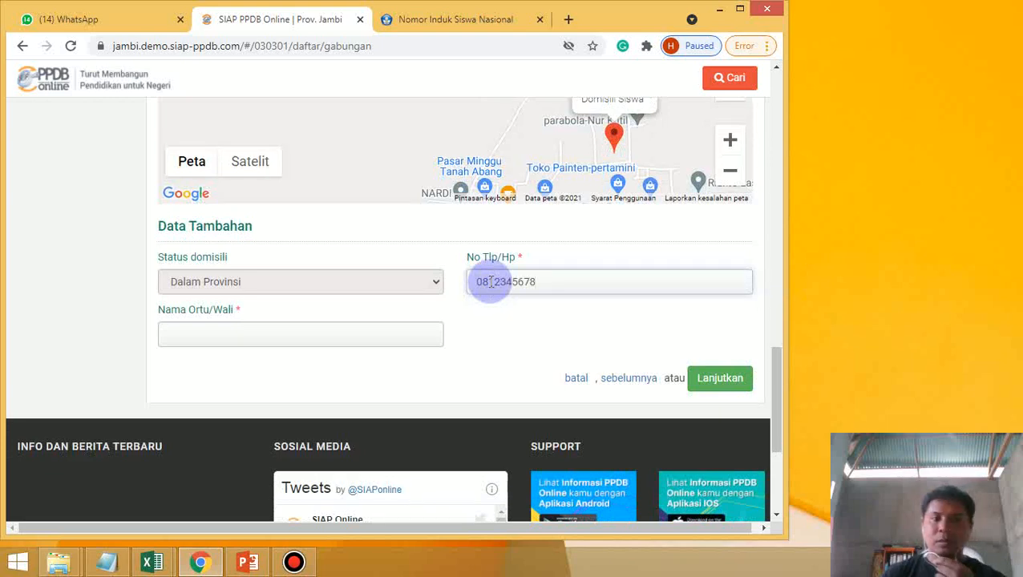
- Enter the parent or guardian's name and continue to the four-slot Unggah Berkas page
click(364, 343)
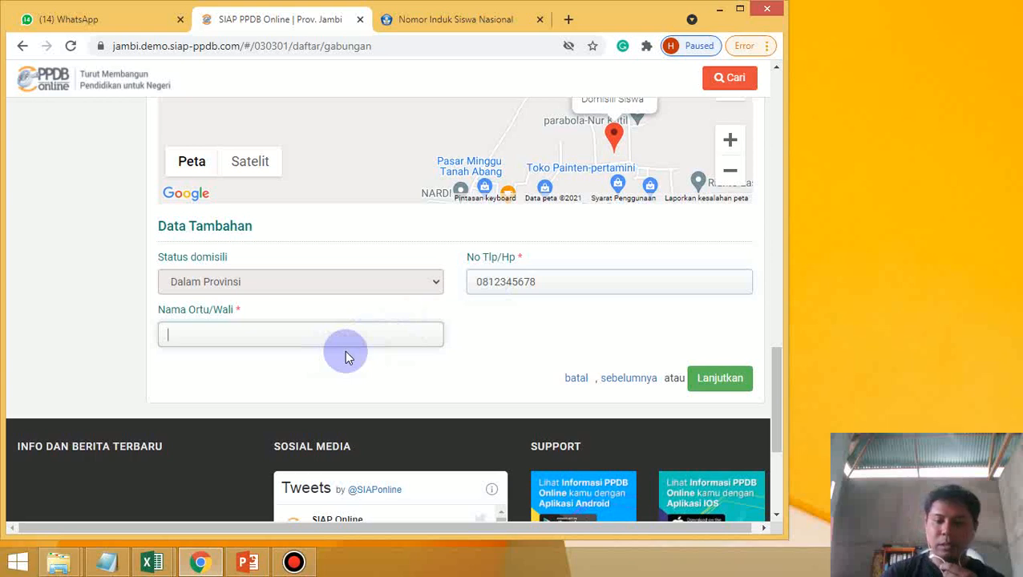
text(Imam)
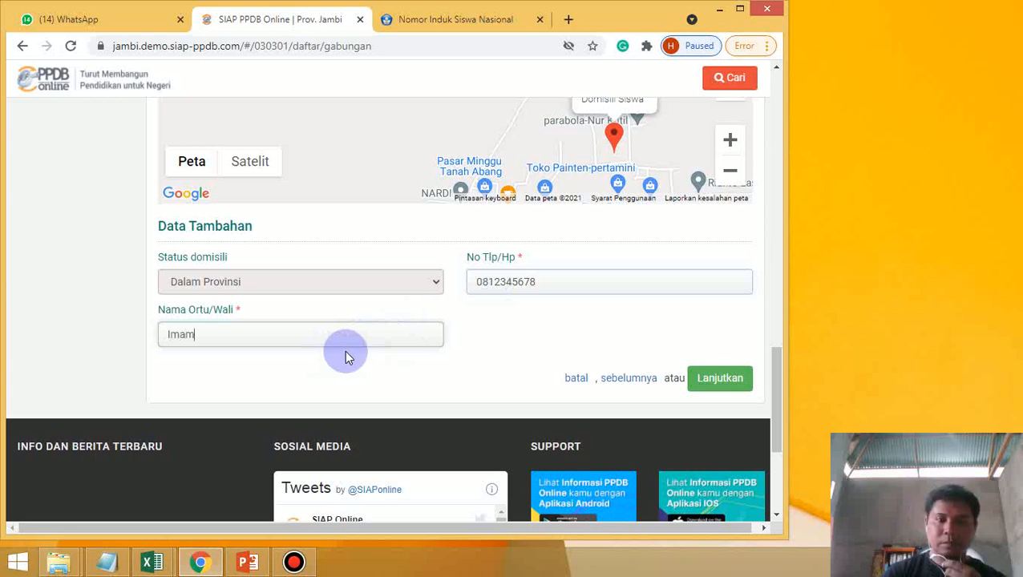
click(710, 379)
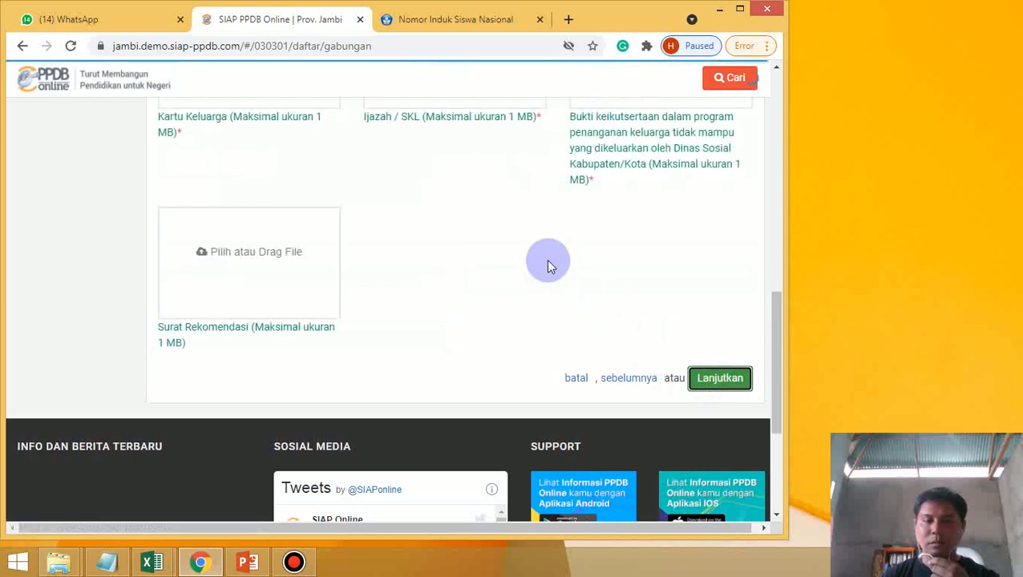
scroll(469, 246, up, 3)
scroll(472, 245, up, 2)
scroll(473, 246, down, 2)
scroll(476, 251, up, 2)
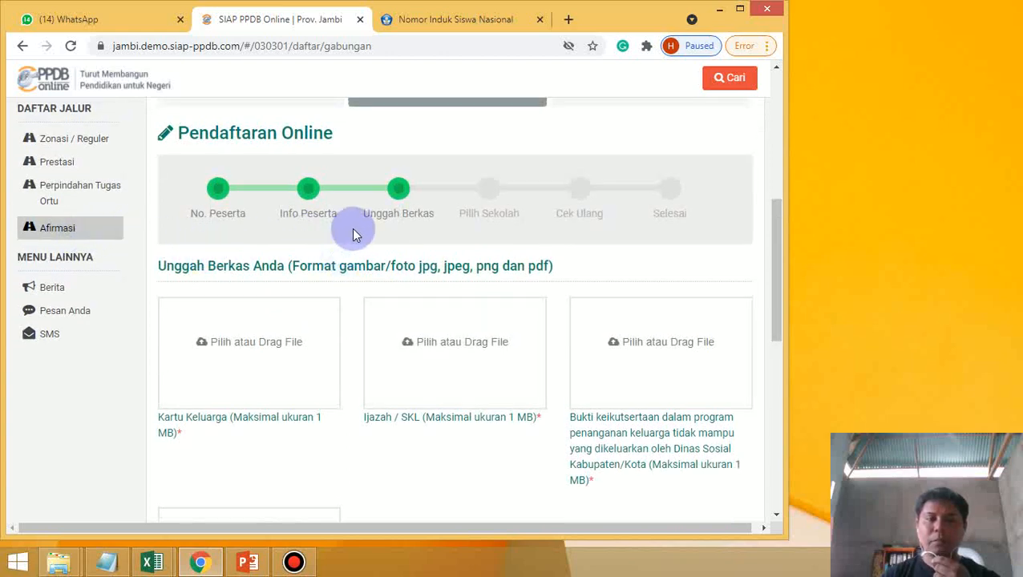
scroll(353, 230, down, 4)
scroll(353, 230, up, 2)
scroll(353, 230, down, 2)
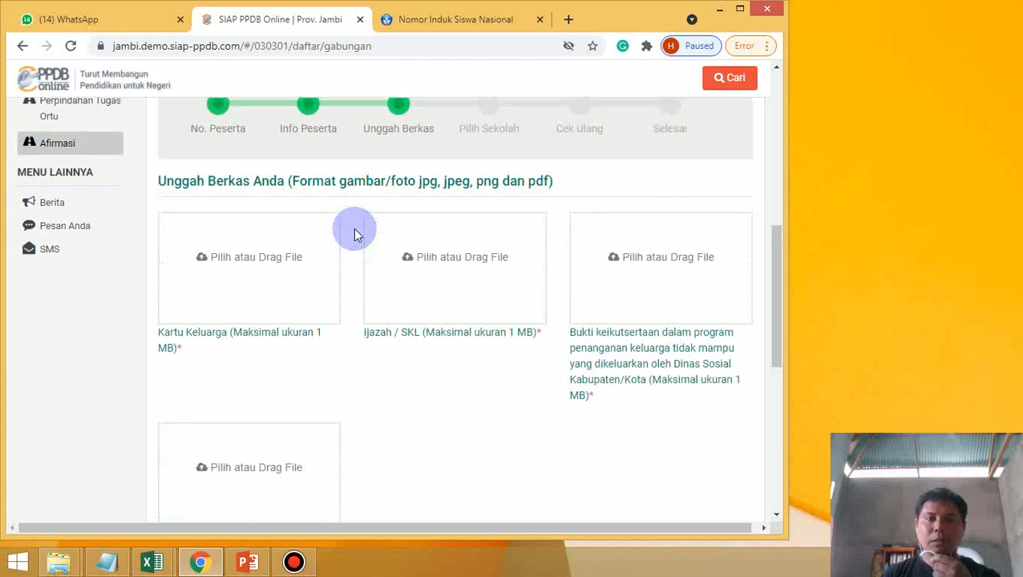
- Upload KK.jpg as the Kartu Keluarga and SKL.jpg as the Ijazah/SKL document
click(231, 193)
click(230, 196)
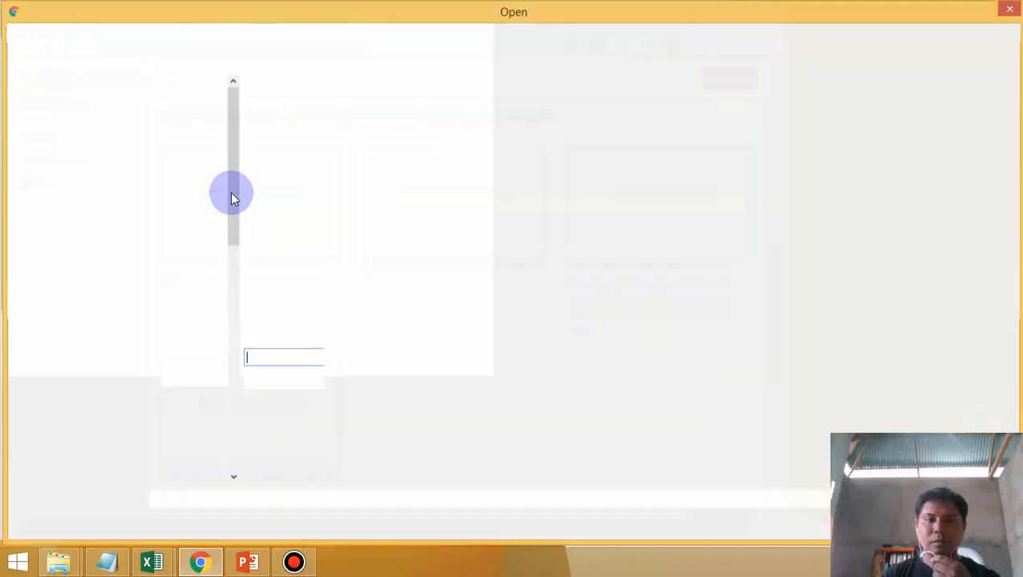
click(294, 139)
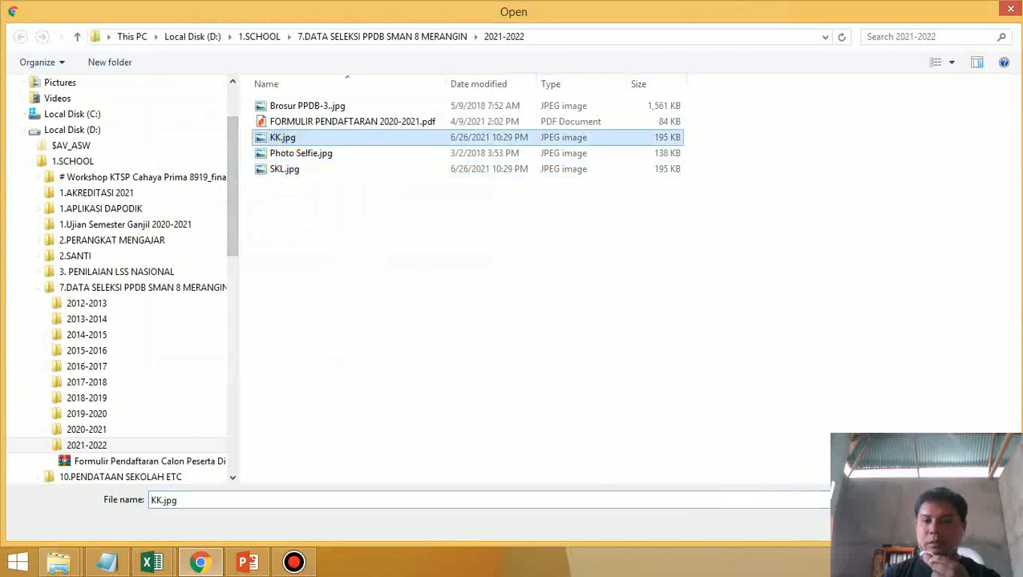
click(891, 525)
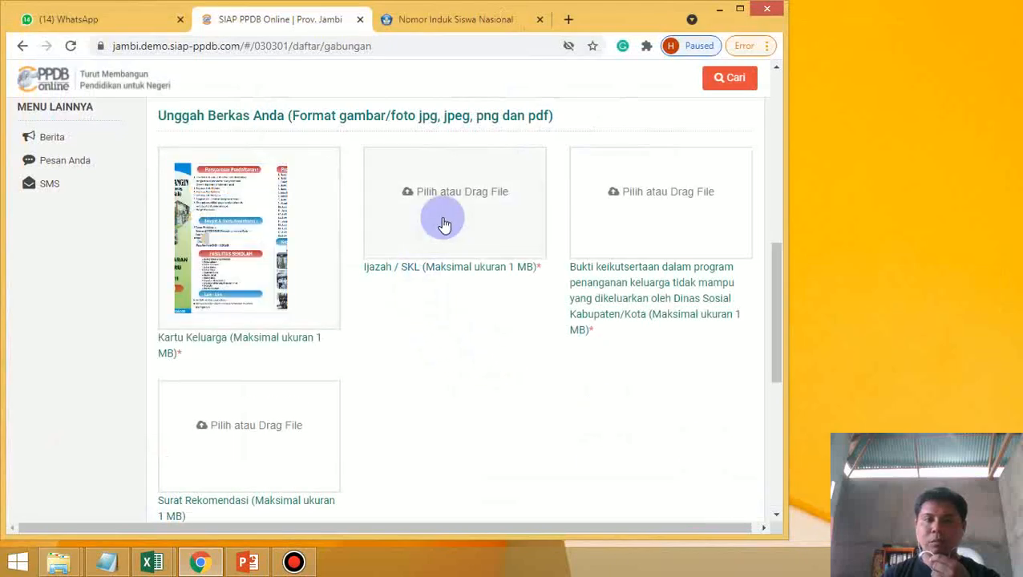
click(443, 210)
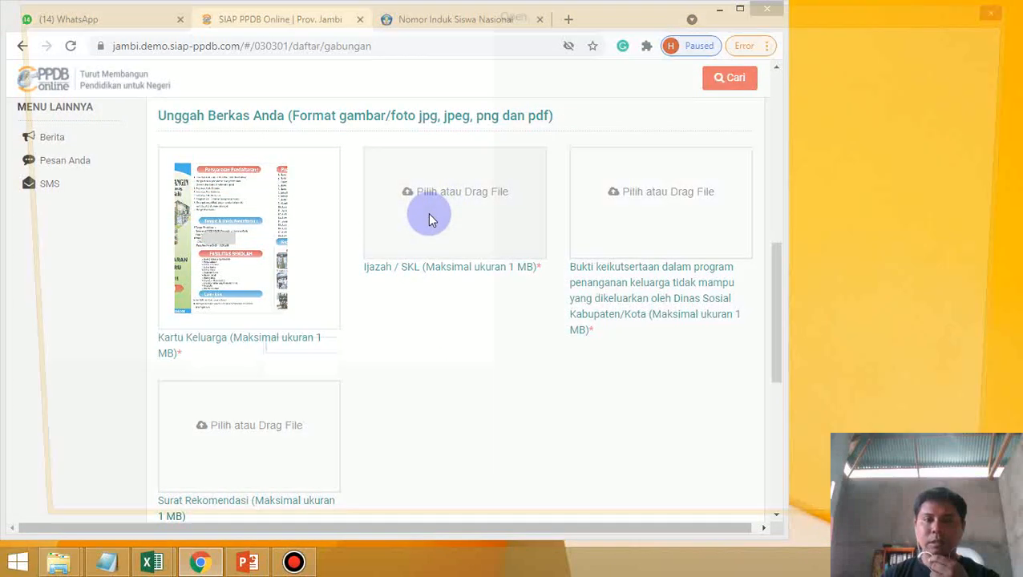
click(284, 171)
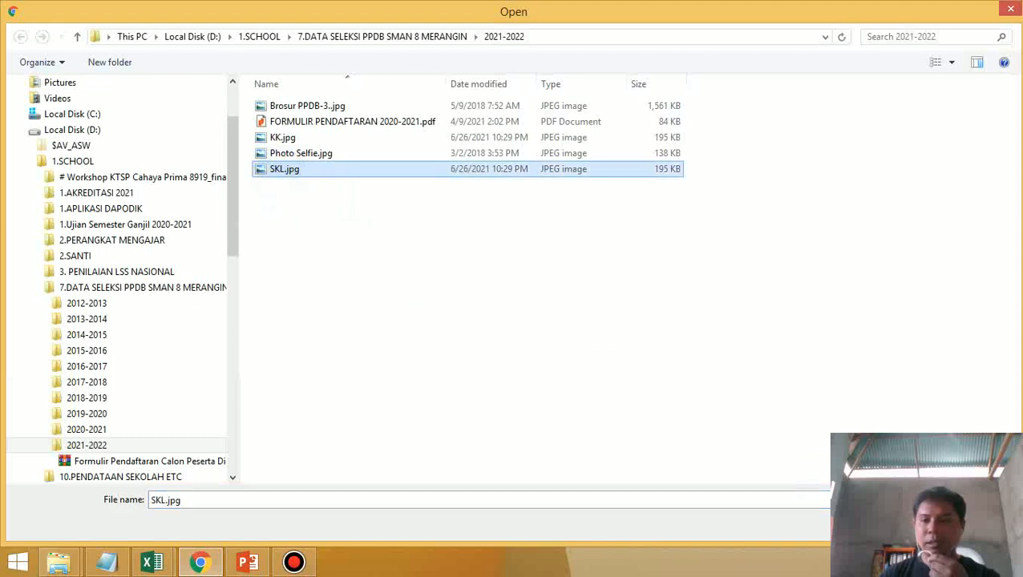
double_click(285, 171)
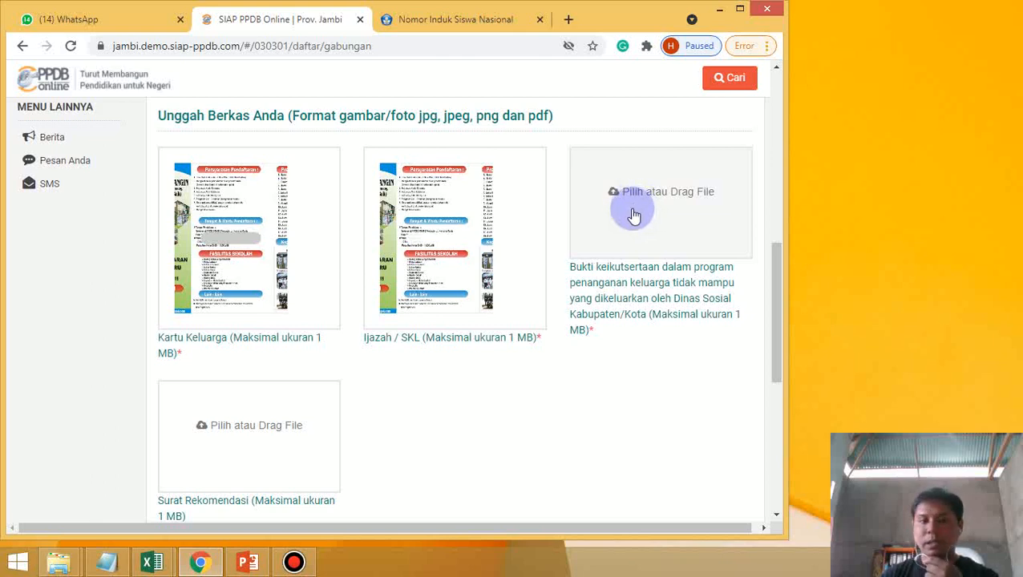
click(294, 563)
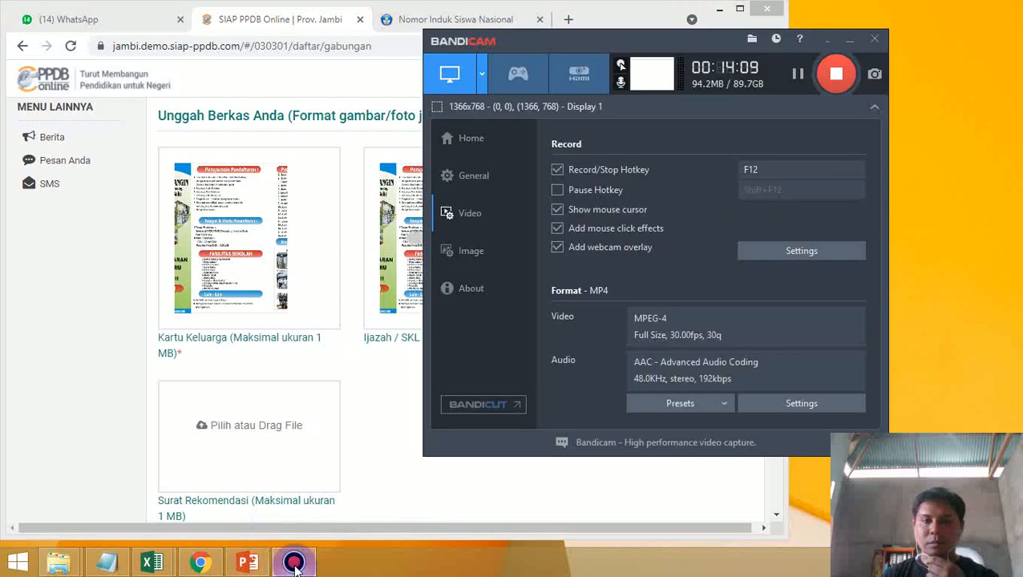
click(294, 562)
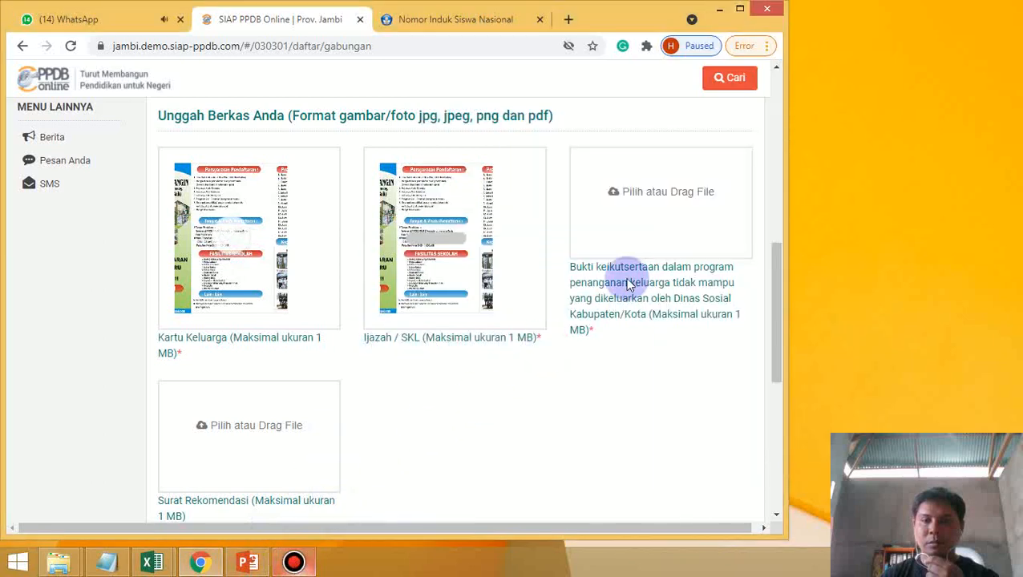
- Attach KK.jpg as both the poverty-program proof and the Surat Rekomendasi
click(662, 204)
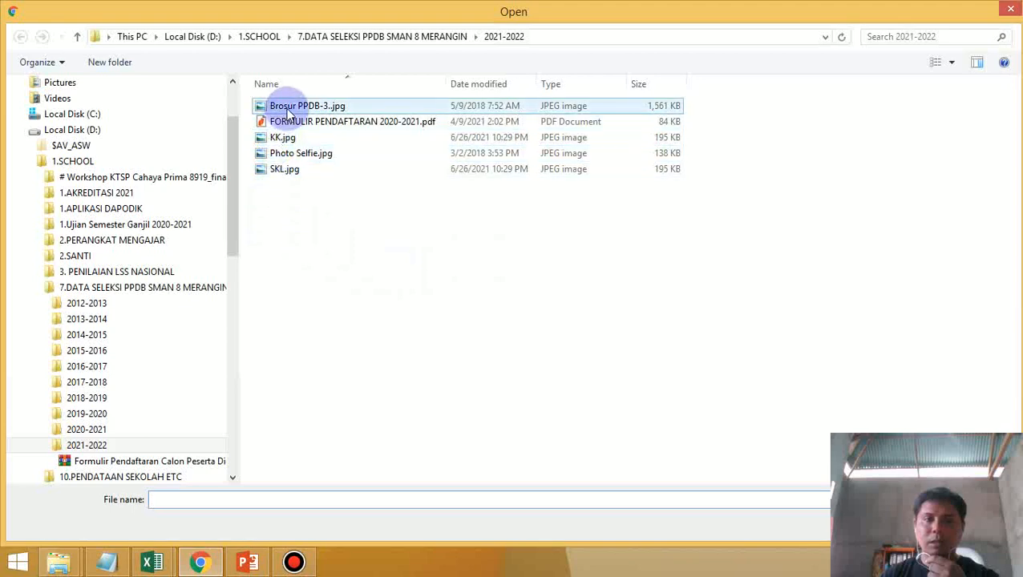
click(288, 137)
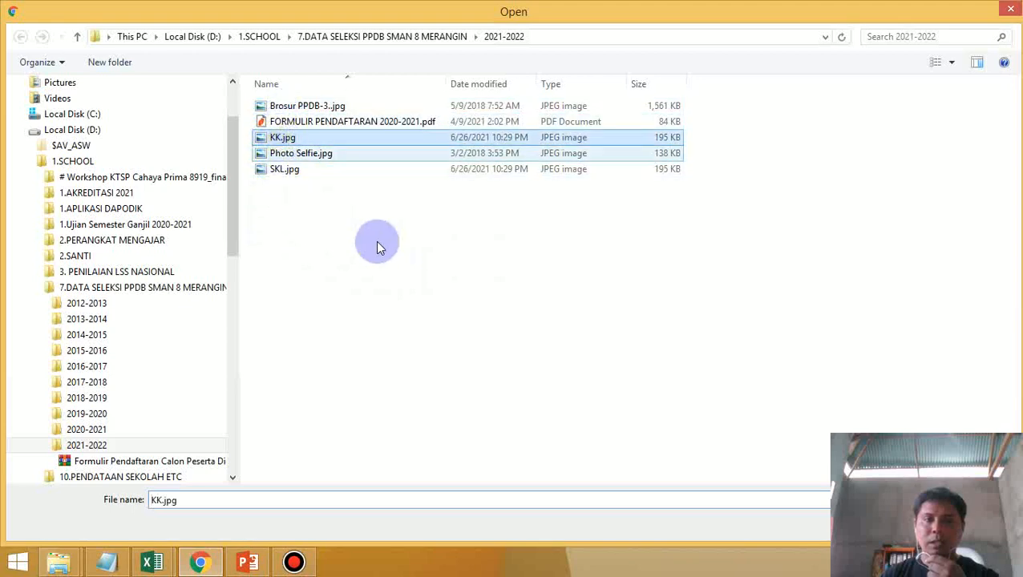
click(904, 525)
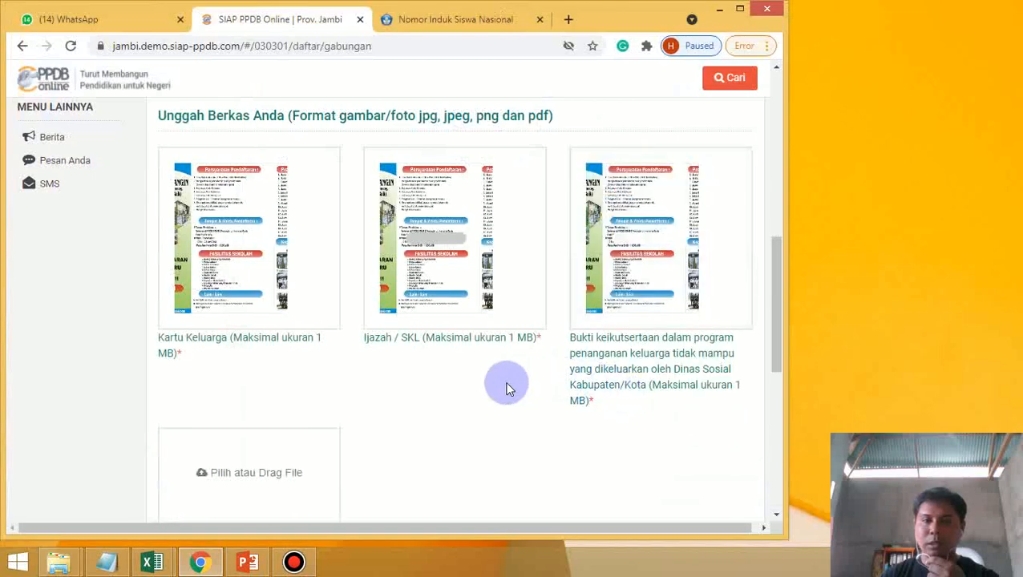
scroll(352, 385, down, 3)
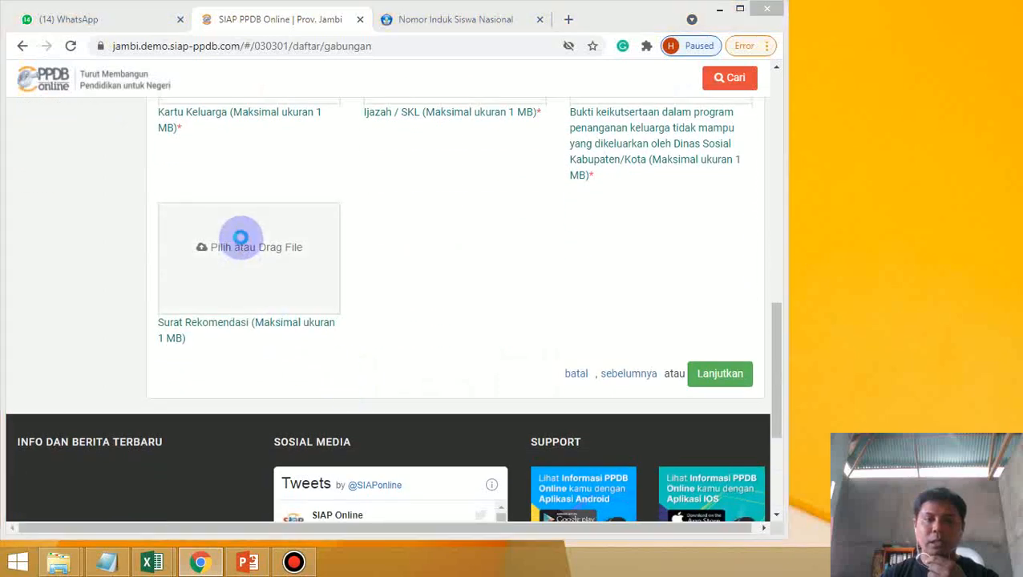
click(240, 238)
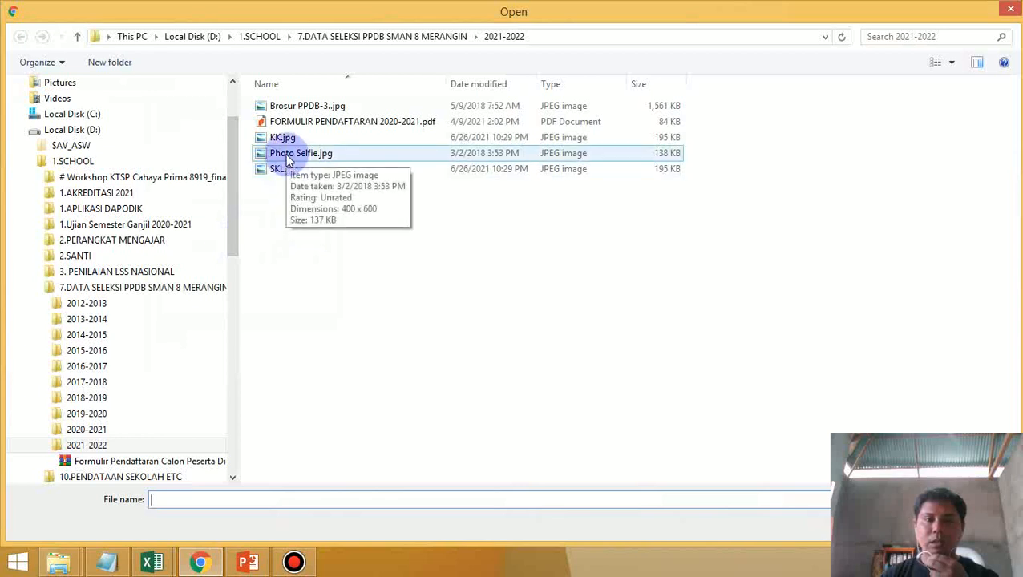
click(281, 139)
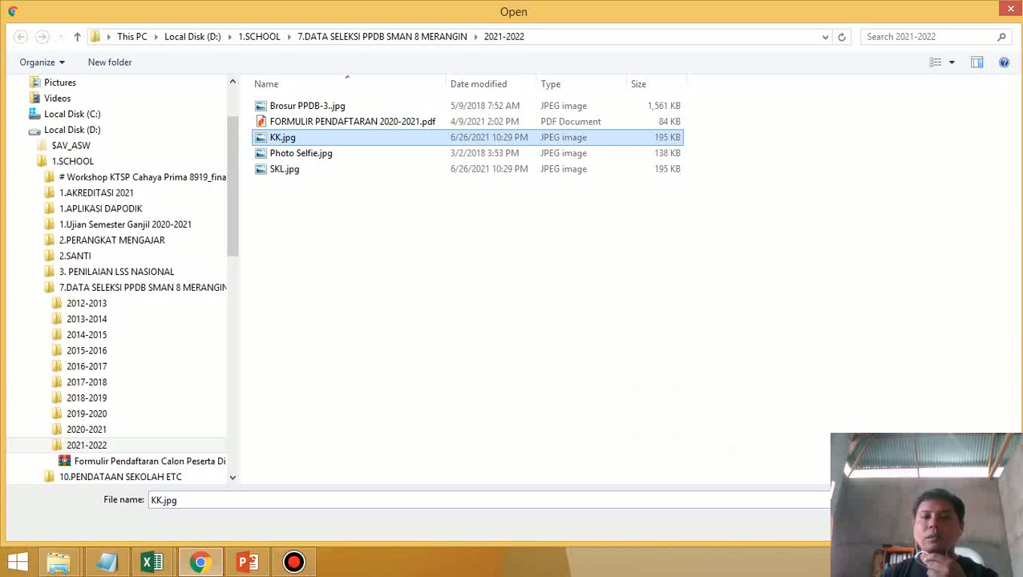
click(891, 525)
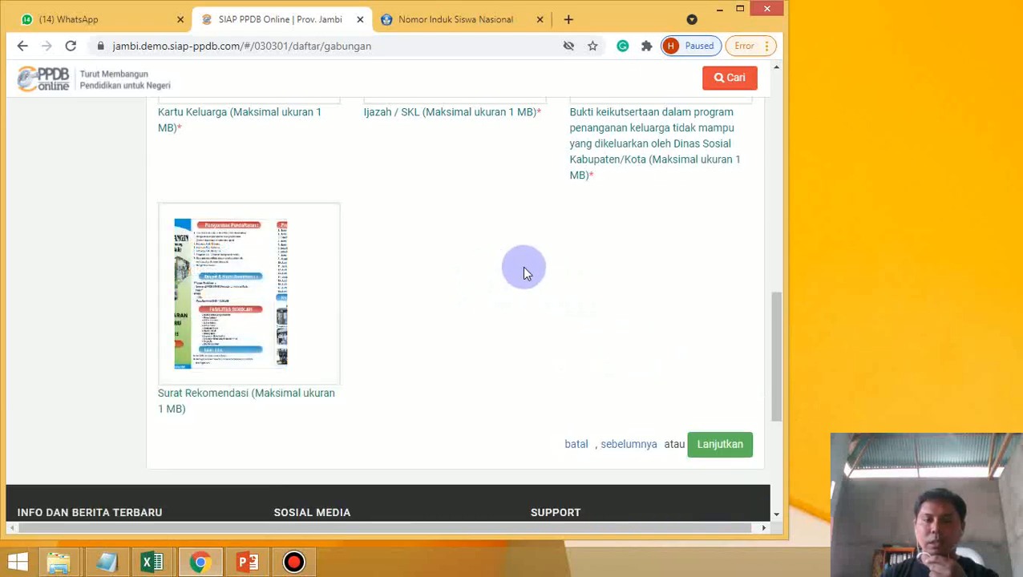
scroll(525, 273, up, 3)
scroll(533, 289, down, 4)
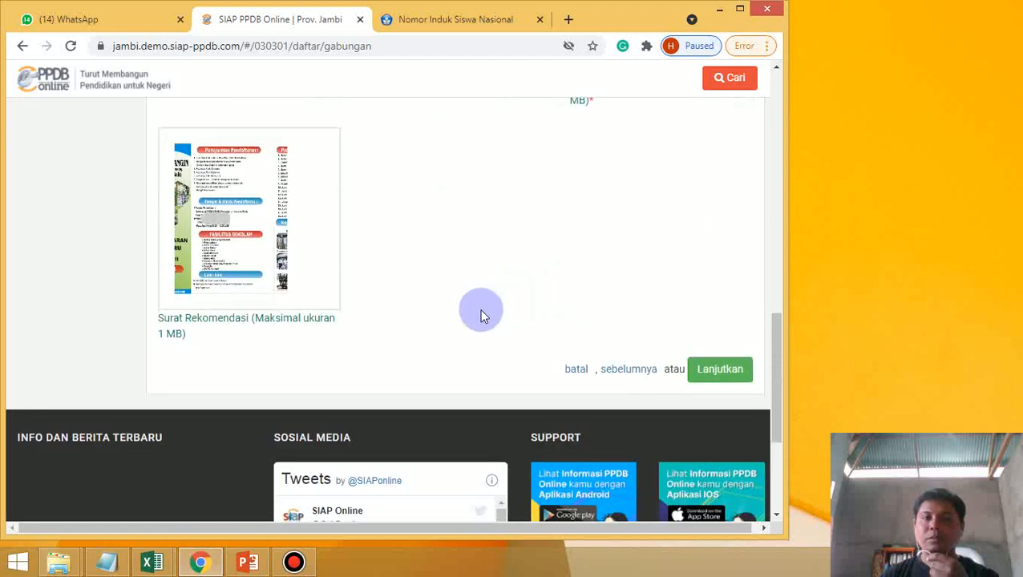
- Attempt Lanjutkan three times to move past Unggah Berkas to school selection
click(720, 371)
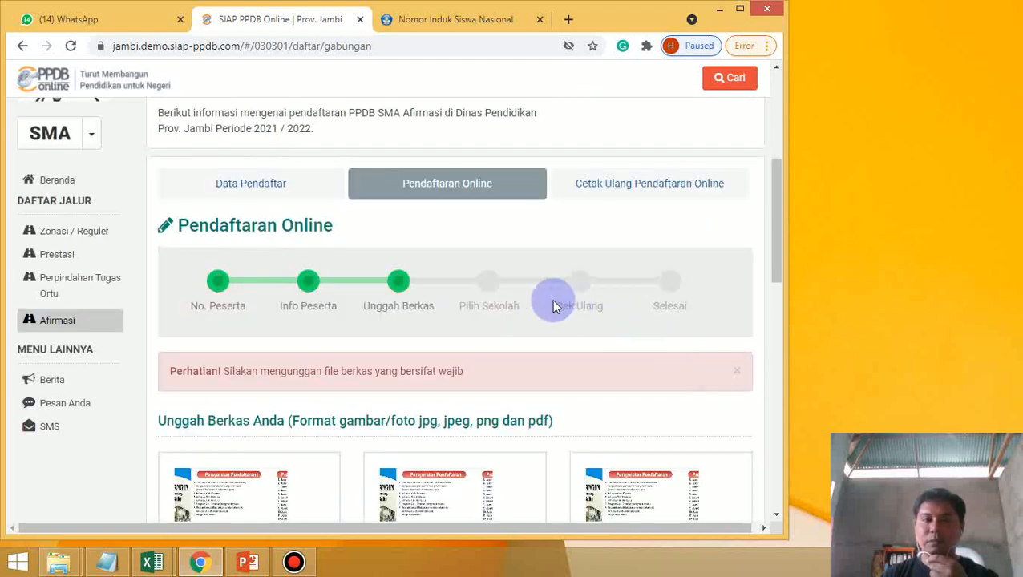
scroll(553, 298, down, 2)
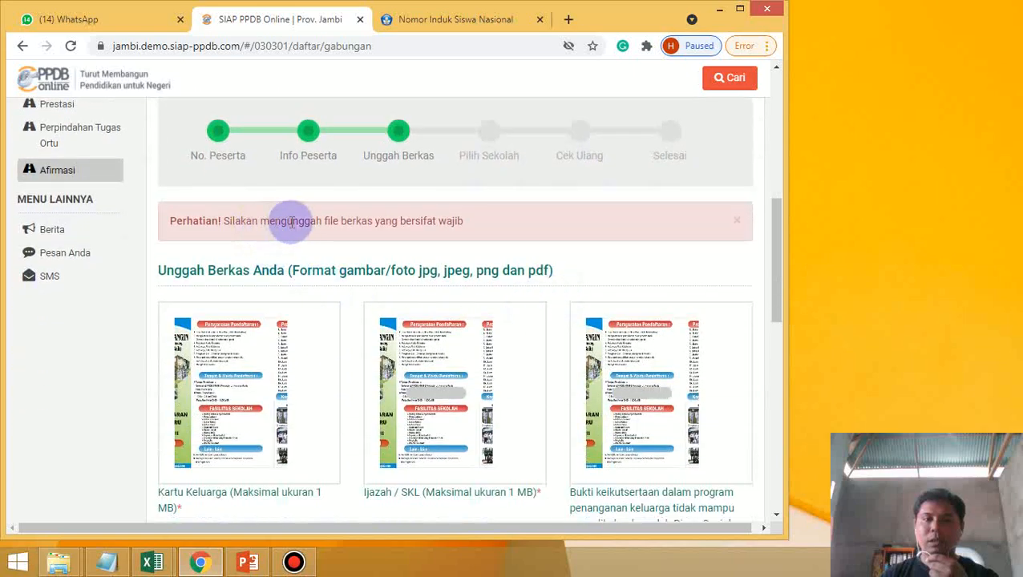
scroll(470, 230, up, 3)
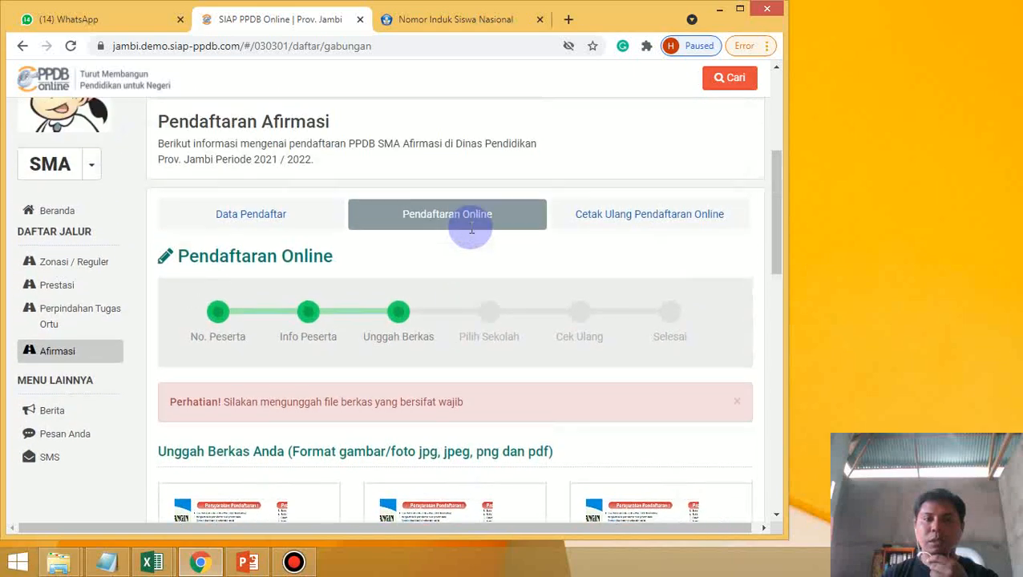
scroll(473, 235, down, 6)
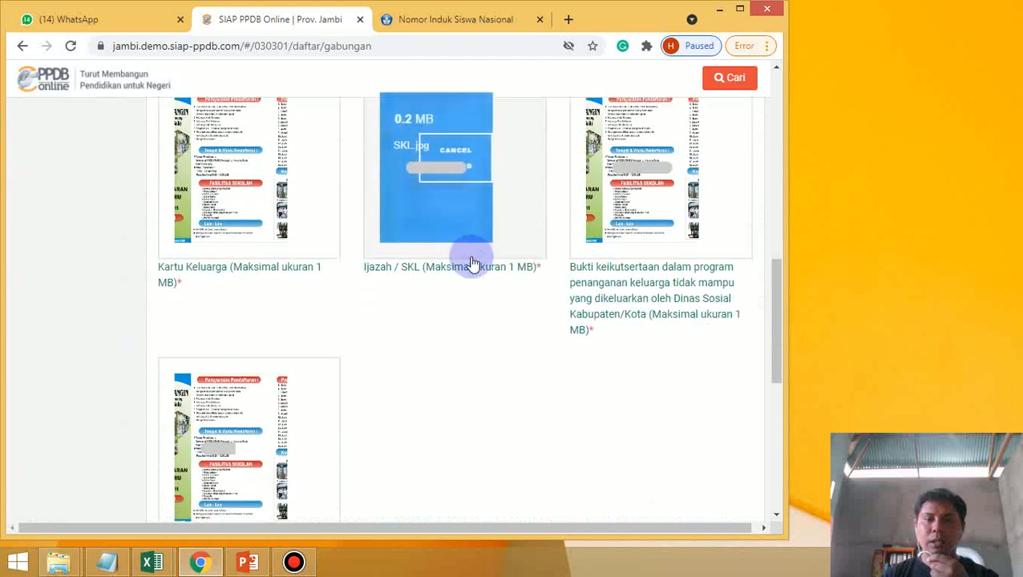
scroll(415, 341, down, 4)
click(719, 372)
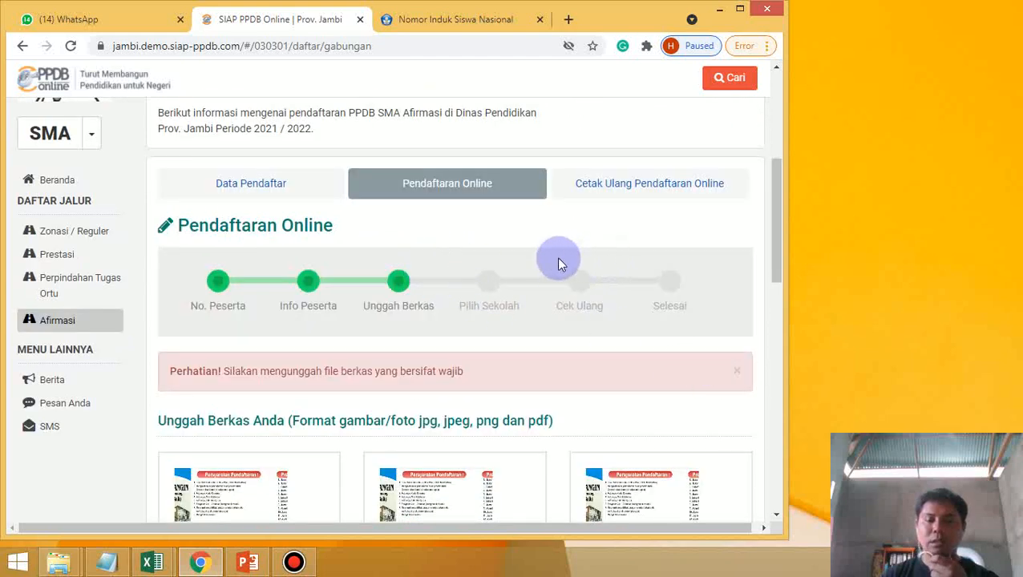
scroll(590, 257, down, 8)
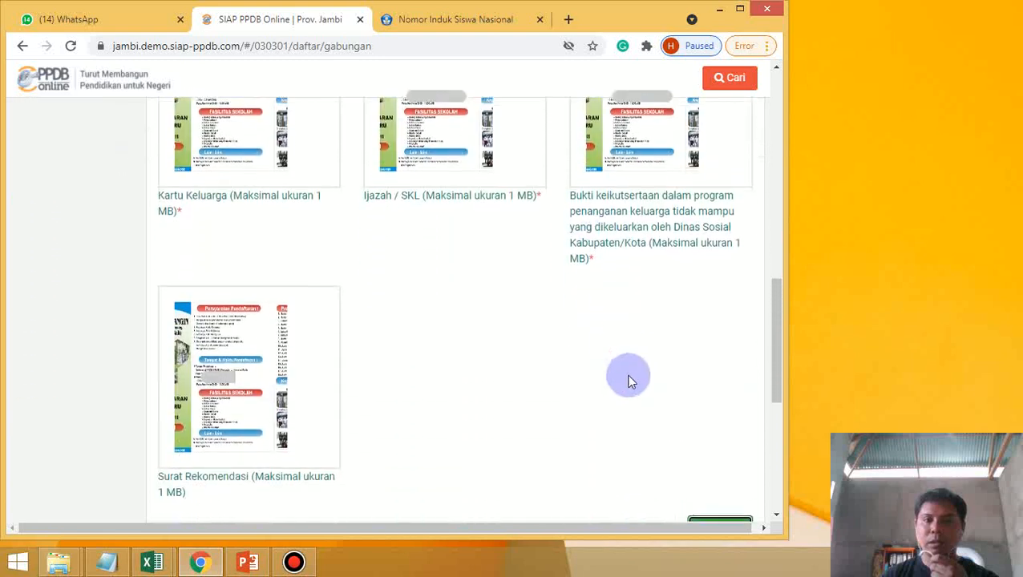
click(716, 374)
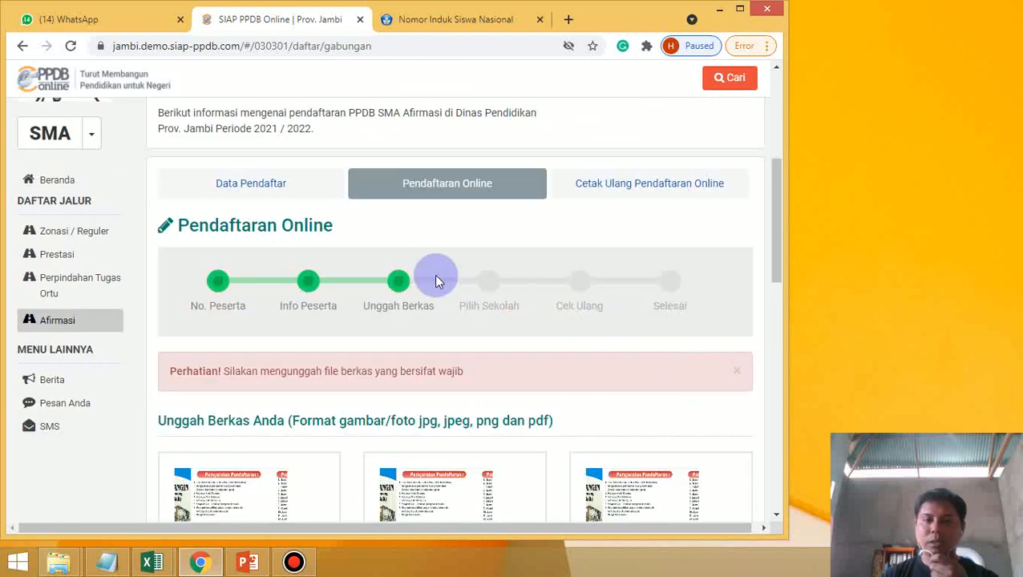
- Retry Lanjutkan once more, get the 'Perhatian! Silakan mengunggah file berkas yang bersifat wajib' warning, and return to the top
scroll(263, 200, up, 3)
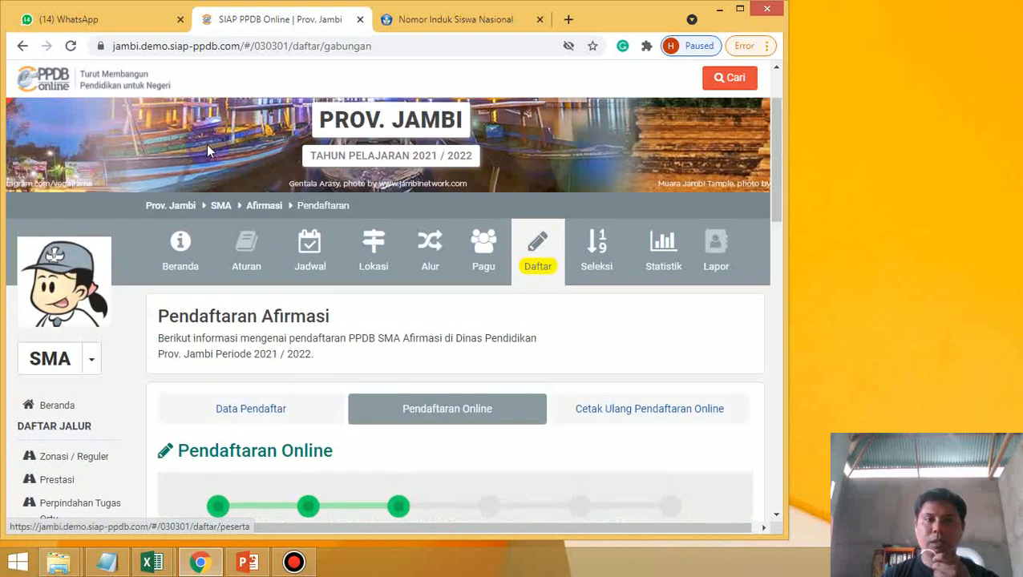
scroll(433, 273, down, 2)
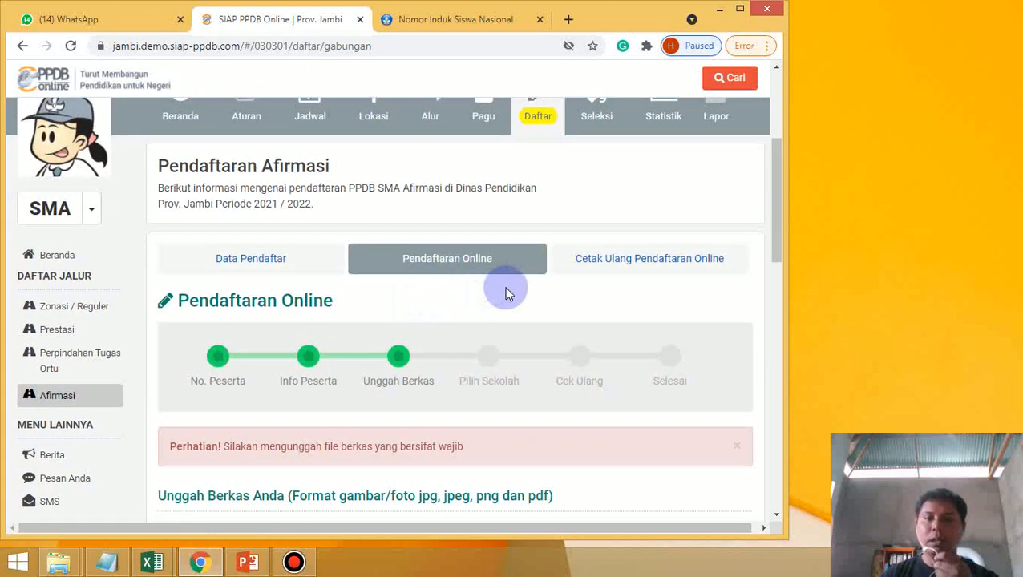
scroll(498, 295, down, 3)
scroll(591, 406, down, 6)
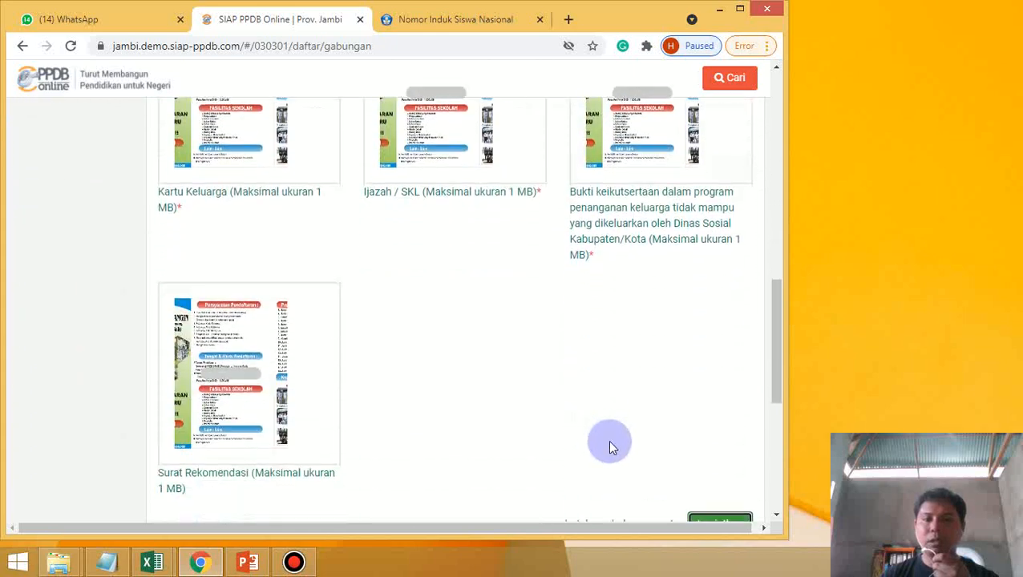
click(719, 374)
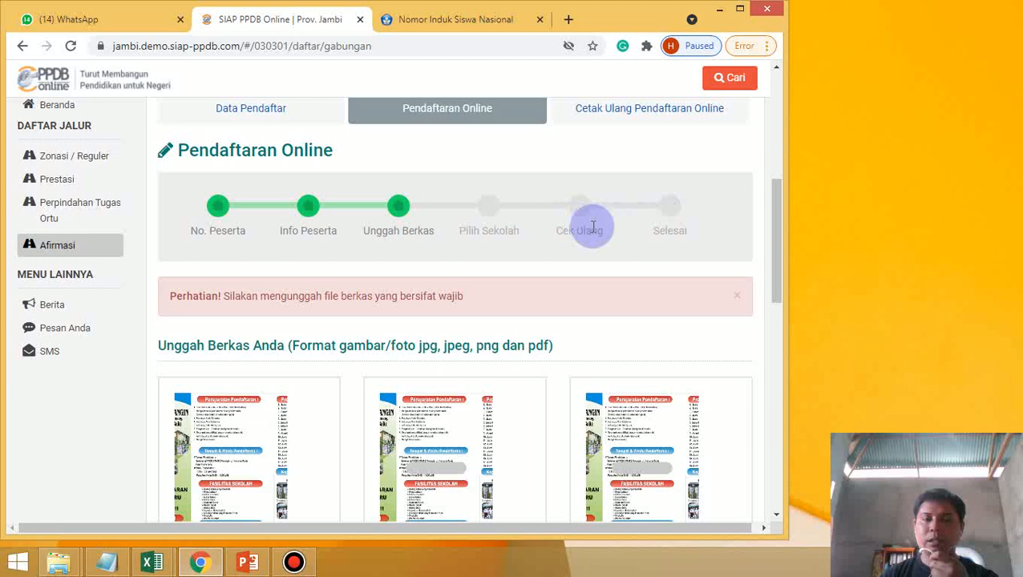
scroll(593, 227, up, 3)
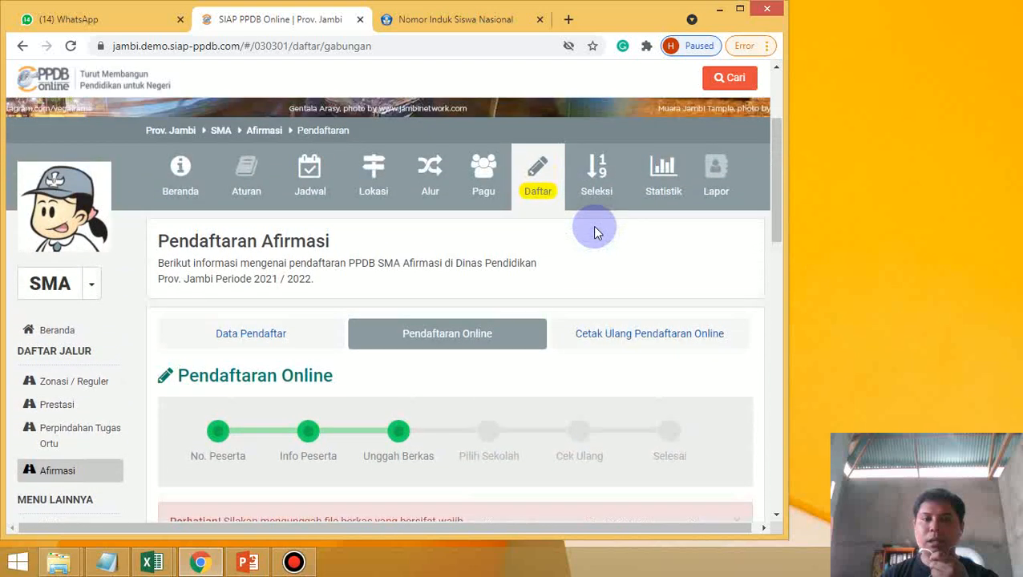
scroll(594, 232, up, 2)
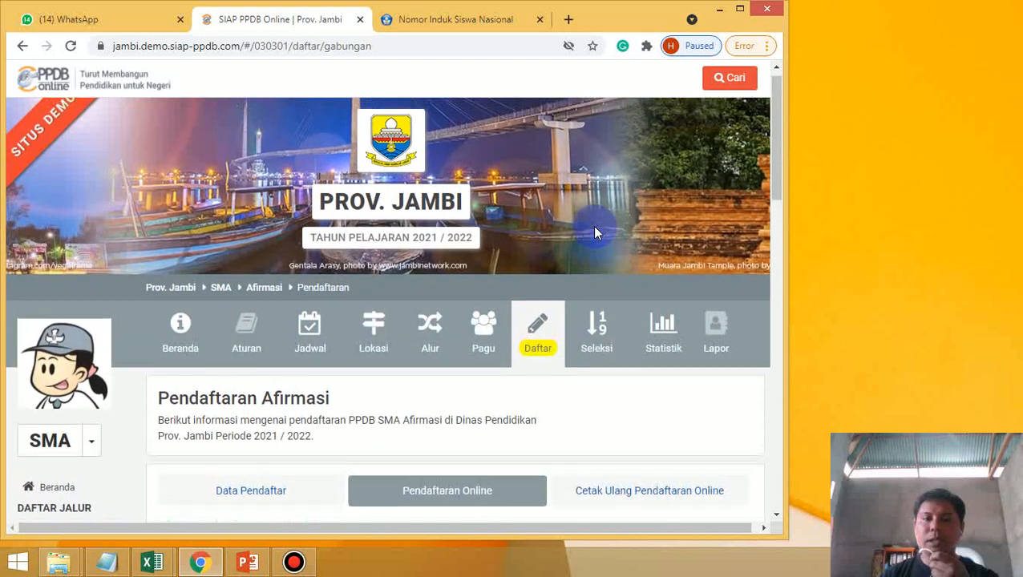
scroll(594, 233, up, 1)
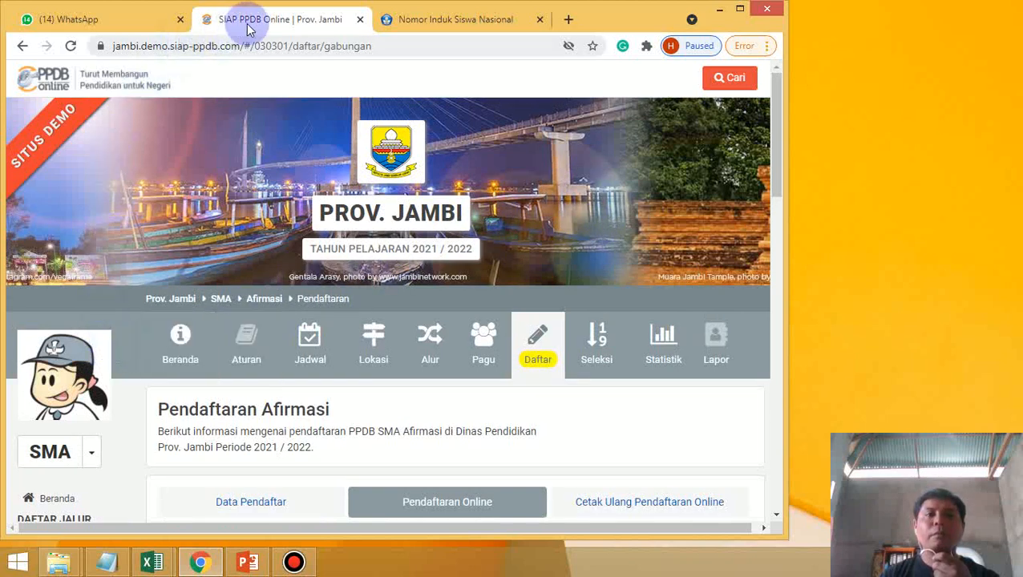
- Maximize Chrome and review the Pendaftaran Afirmasi page, still stopped at Unggah Berkas
click(739, 9)
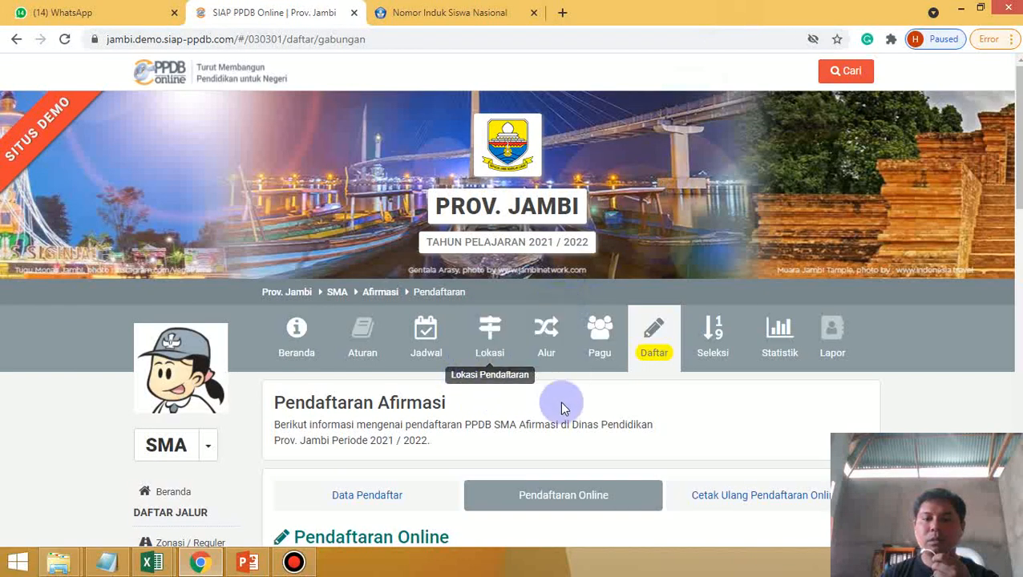
scroll(600, 405, down, 1)
scroll(609, 412, down, 1)
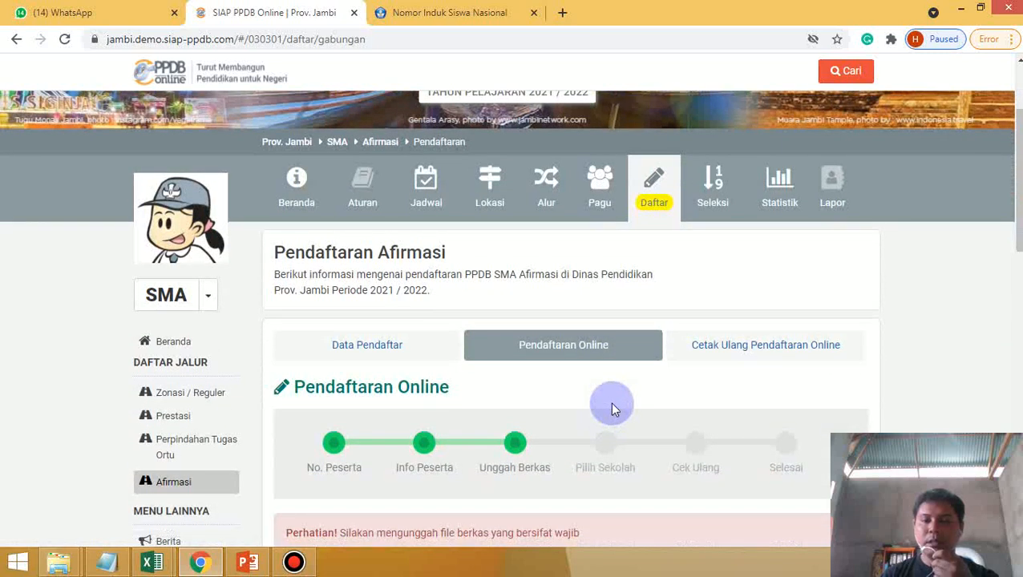
scroll(610, 401, down, 1)
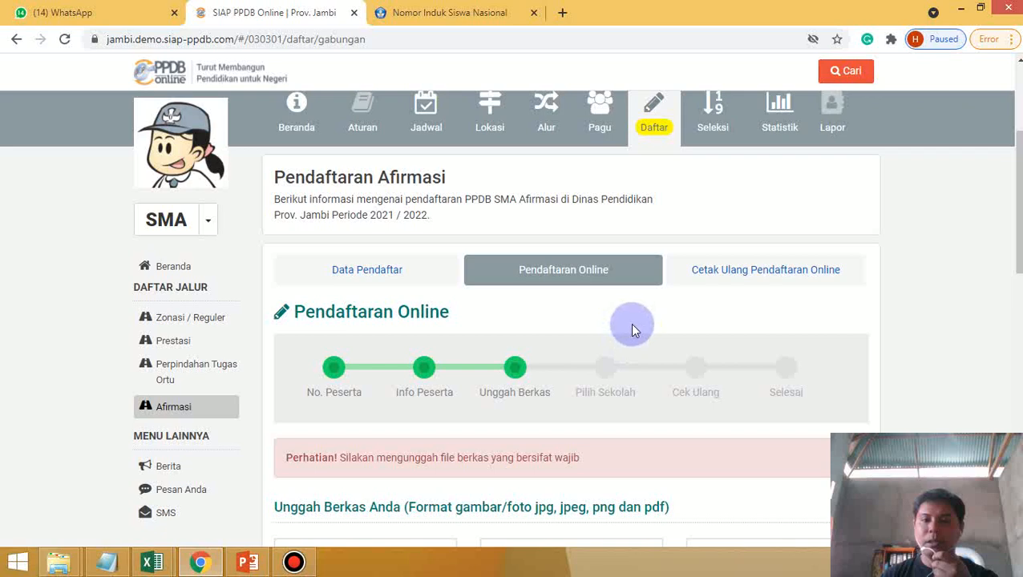
scroll(633, 326, up, 3)
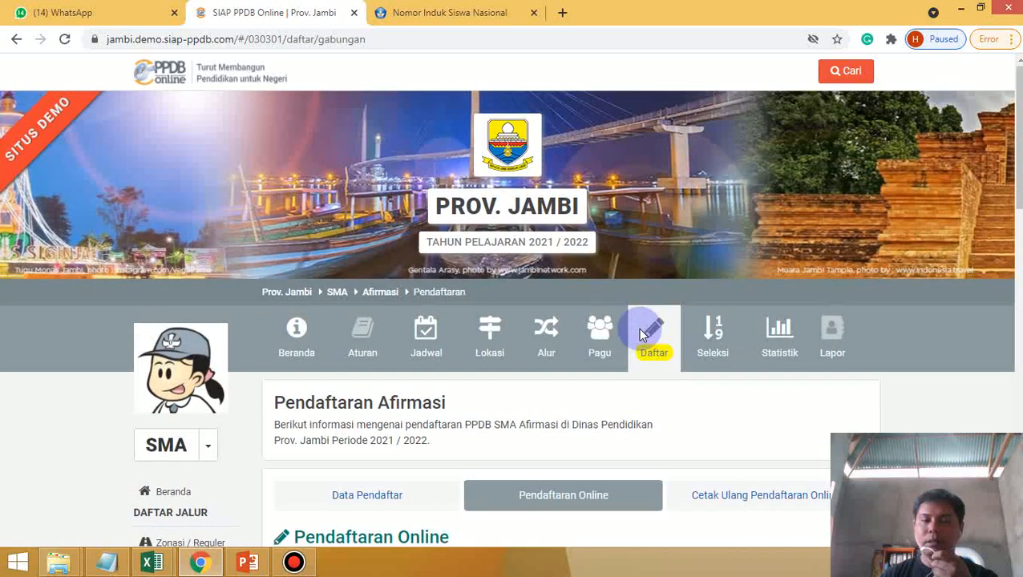